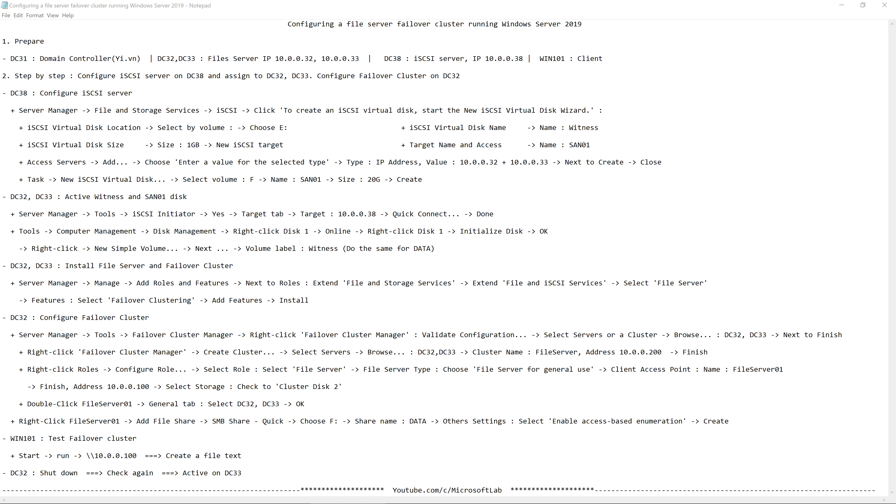
Sign in to the DC38 virtual machine as Administrator with the account password.
key("alt+Tab")
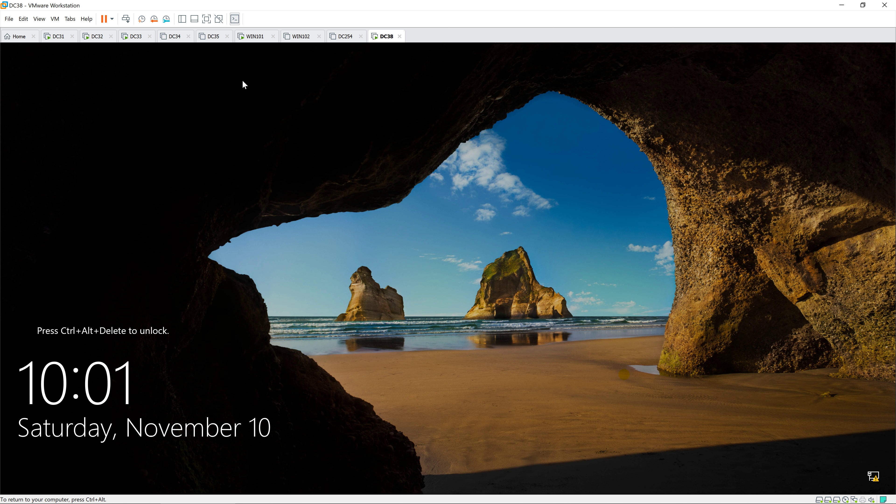
key("ctrl+alt+Insert")
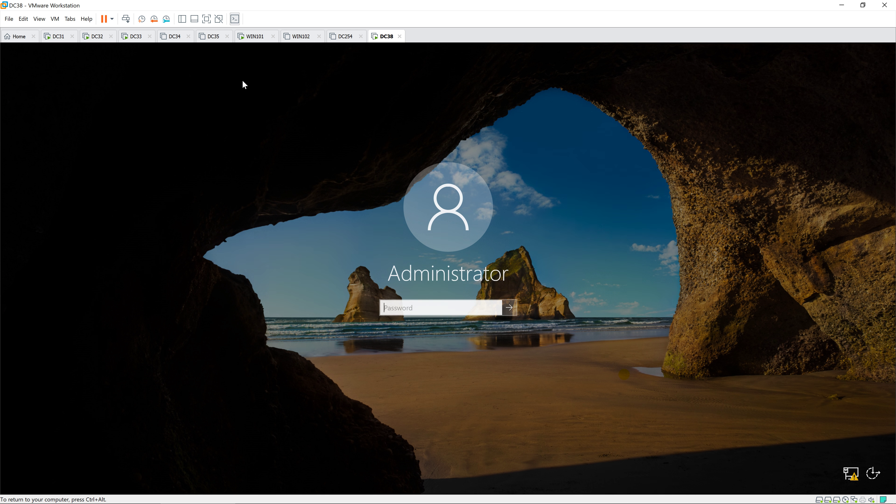
type("Pa$$w0rd")
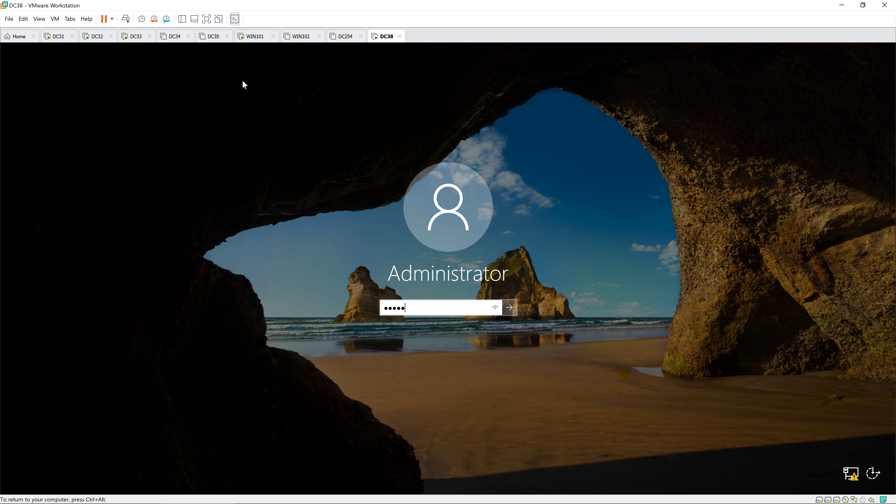
key("Return")
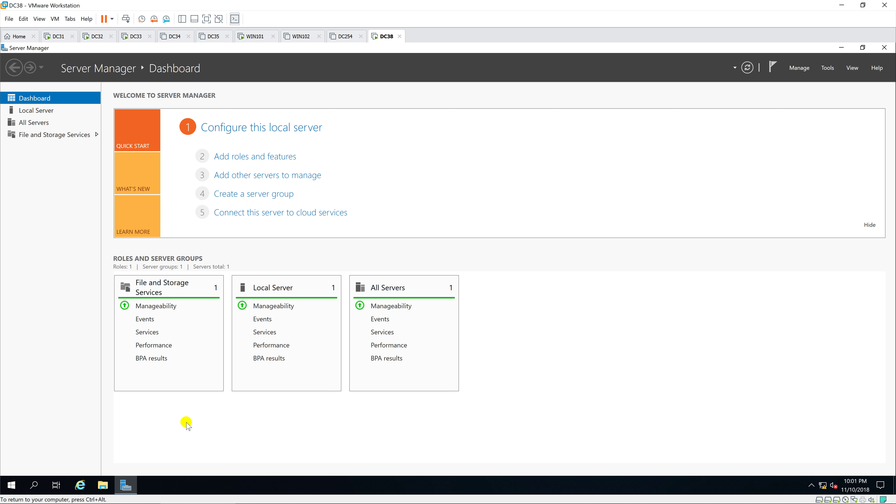
Check DC38's SAN01 (E:) and SAN02 (F:) drives in File Explorer under This PC.
left_click(104, 485)
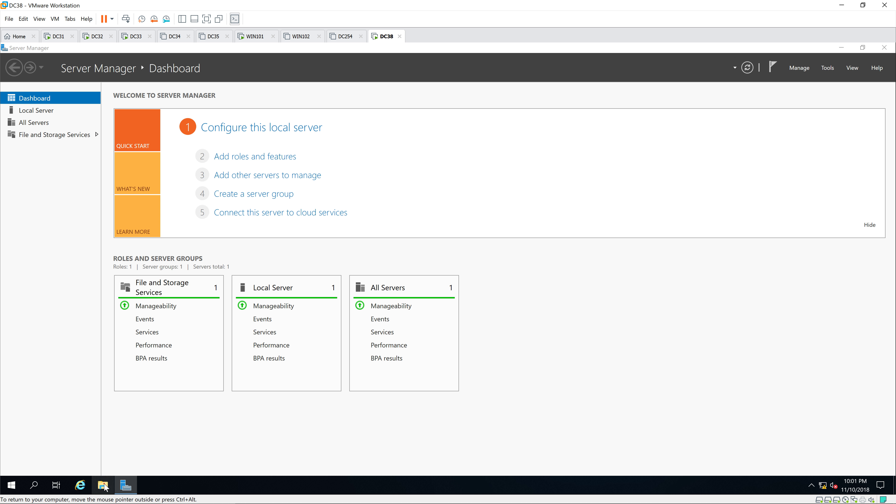
left_click(217, 226)
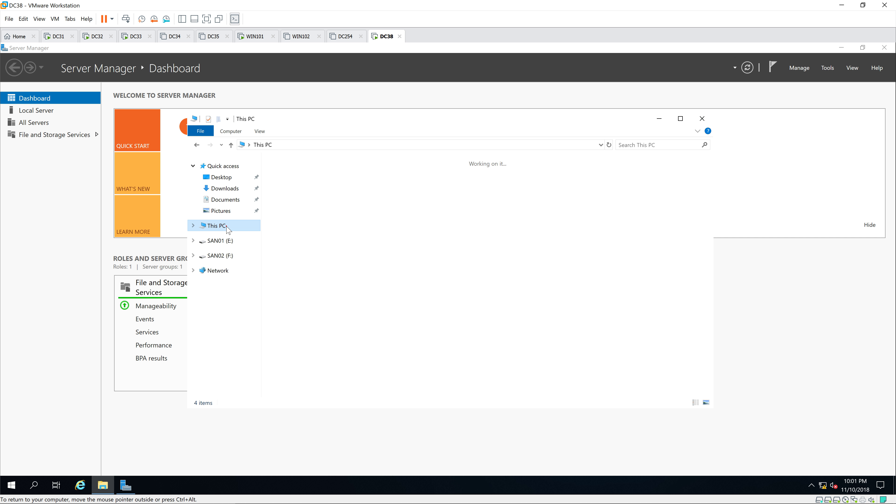
left_click(550, 270)
left_click(353, 307)
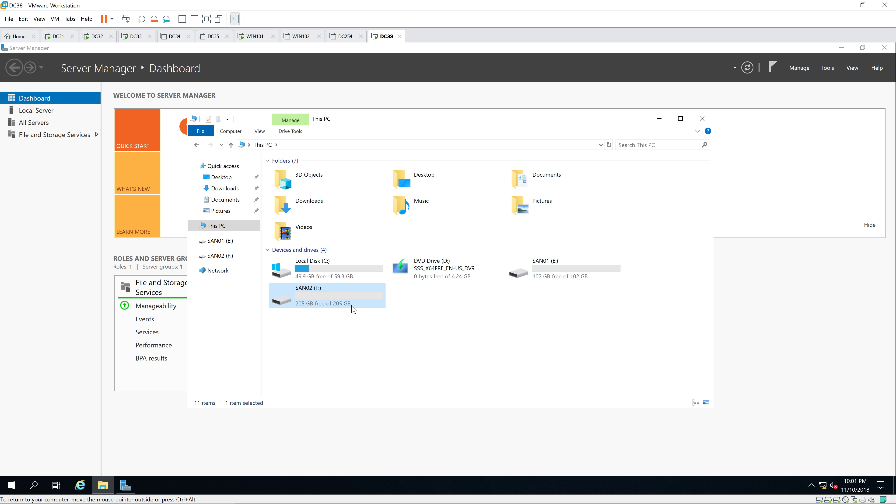
left_click(40, 206)
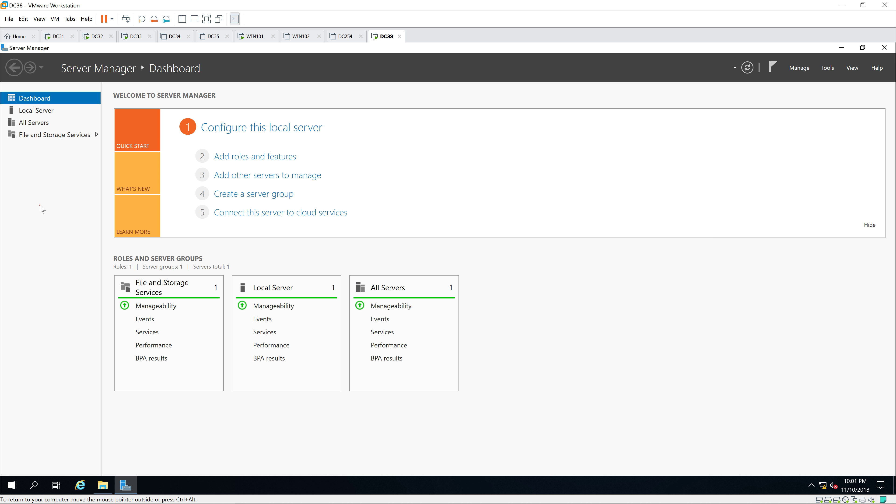
Start a new iSCSI virtual disk from File and Storage Services' iSCSI page, storing it on volume E:.
left_click(33, 135)
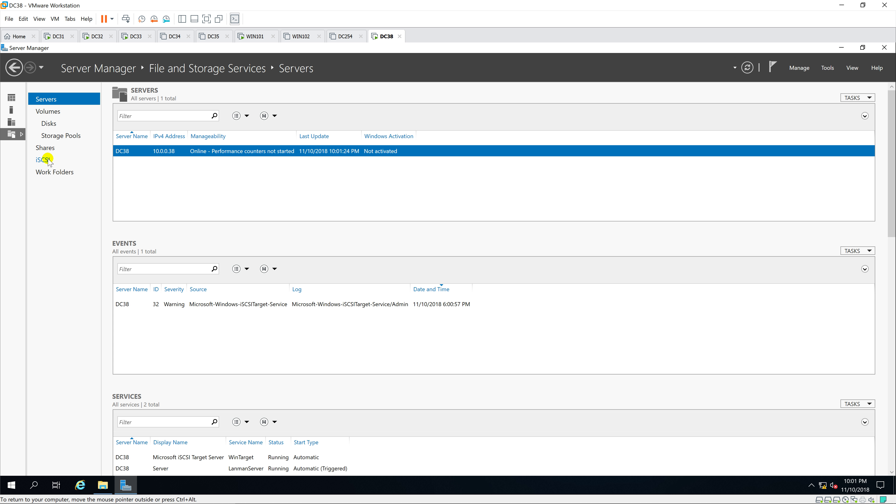
left_click(43, 160)
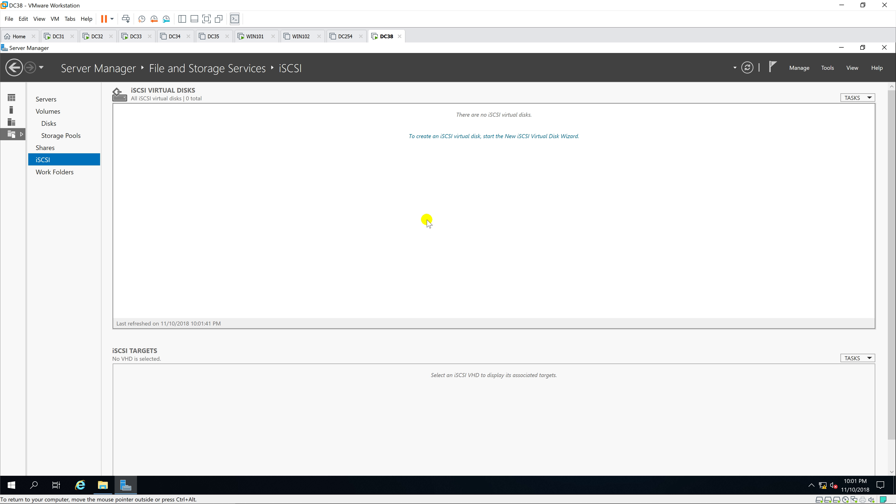
left_click(468, 137)
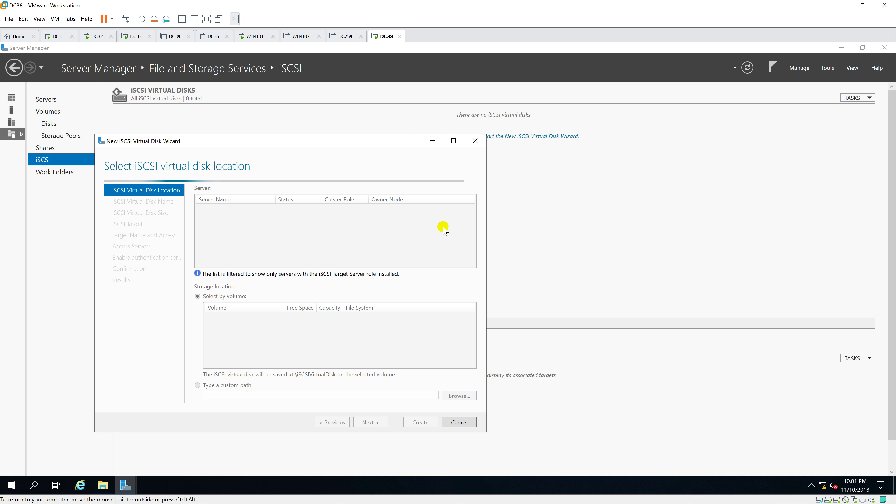
left_click(454, 141)
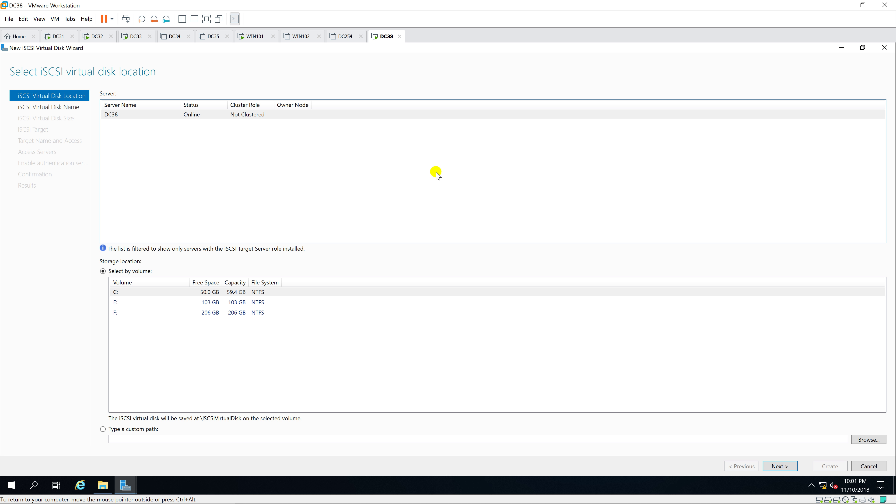
left_click(134, 304)
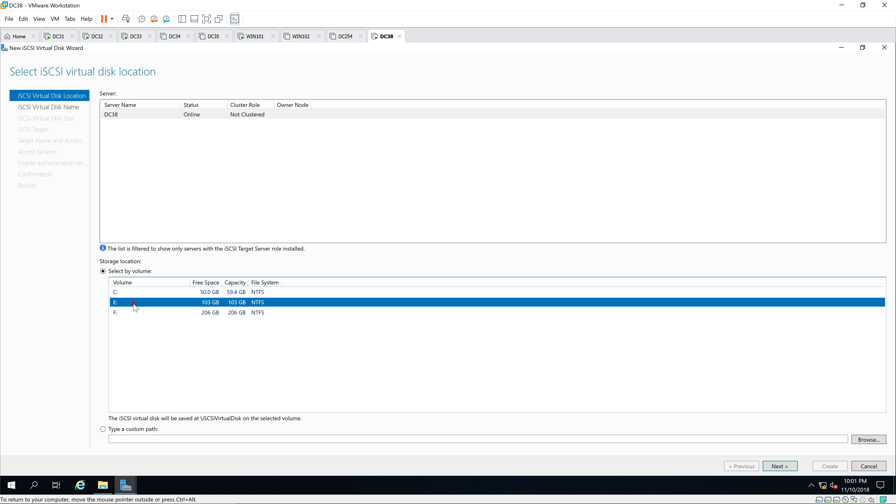
Name the disk Witness, size it at 1 GB, and assign it to new target SAN01.
left_click(787, 466)
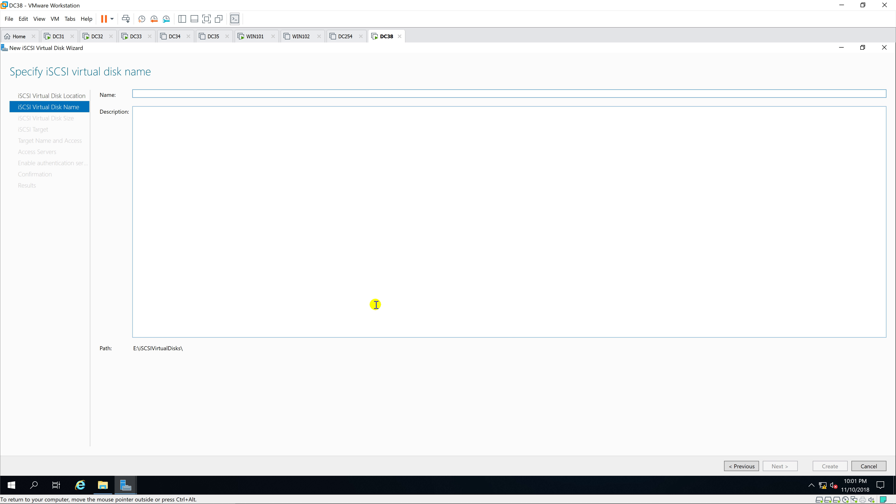
type("Witnex")
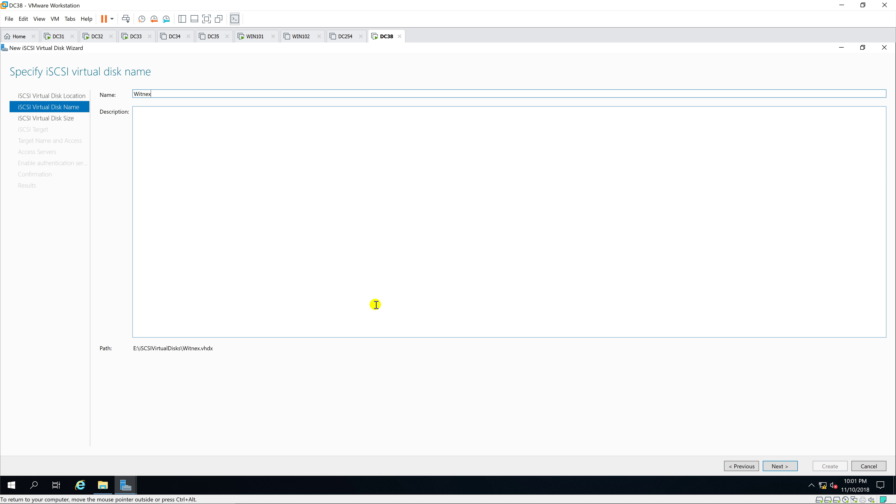
key("BackSpace")
type("ss")
left_click(780, 465)
type("1")
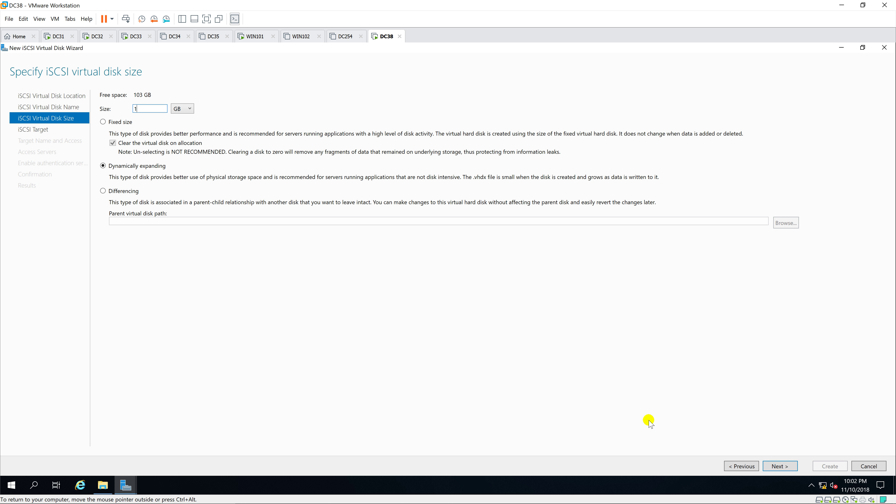
left_click(780, 466)
left_click(780, 466)
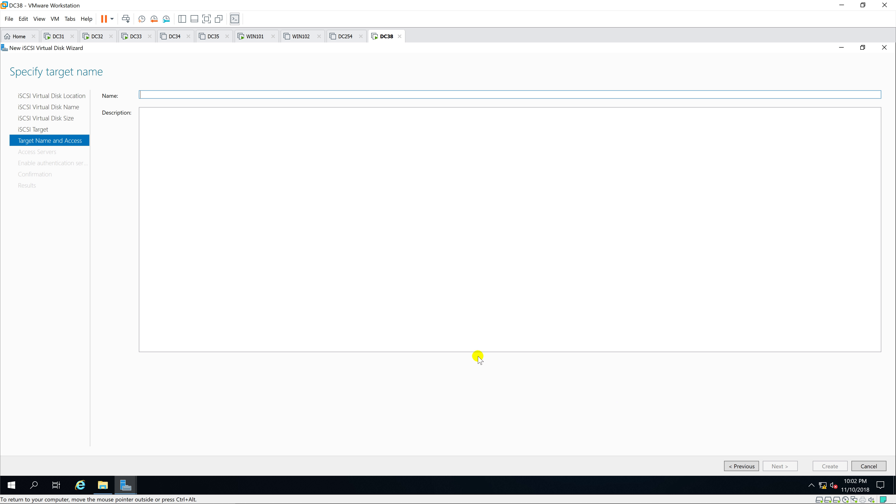
type("SAN01")
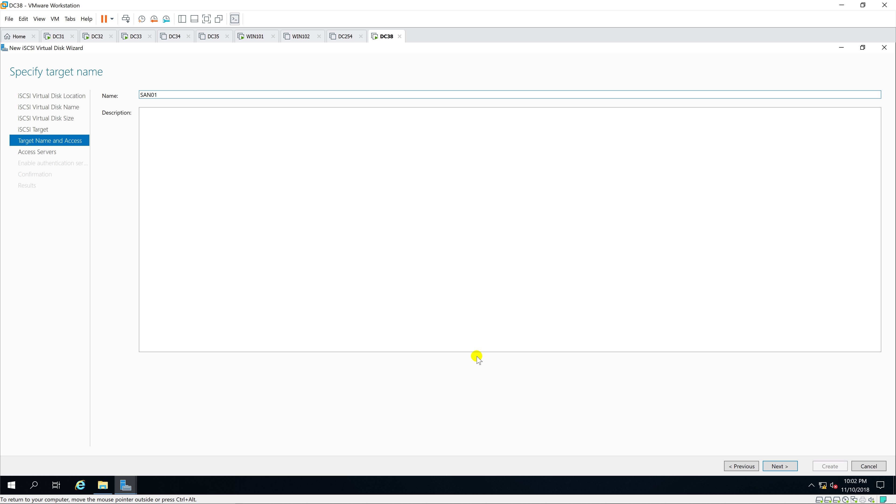
left_click(783, 466)
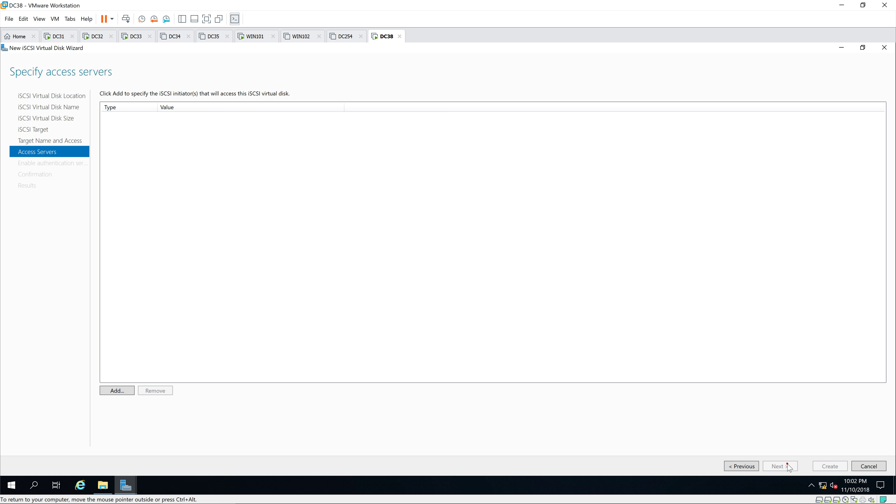
Allow the initiator with IP address 10.0.0.32 to access the Witness disk.
left_click(120, 390)
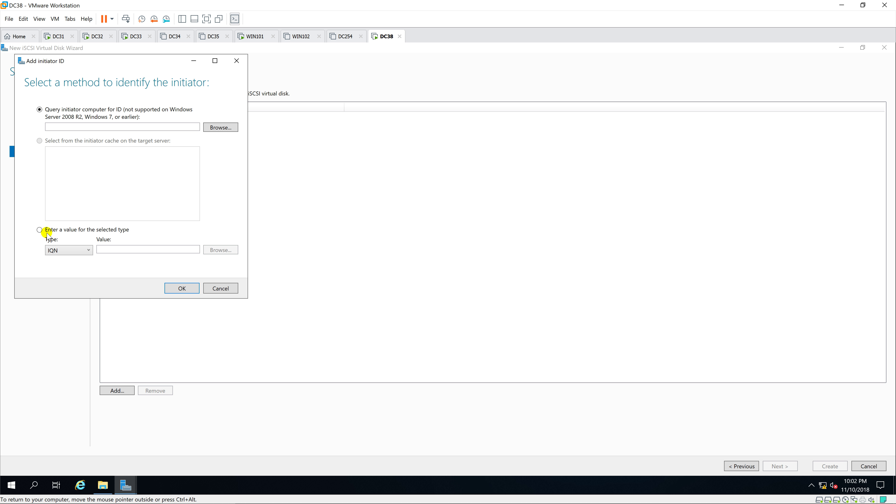
left_click(39, 229)
left_click(66, 249)
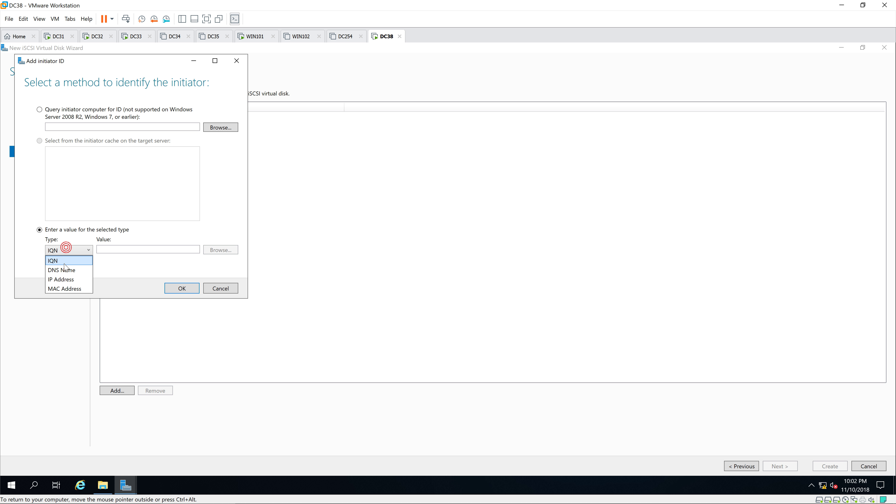
left_click(60, 279)
left_click(116, 249)
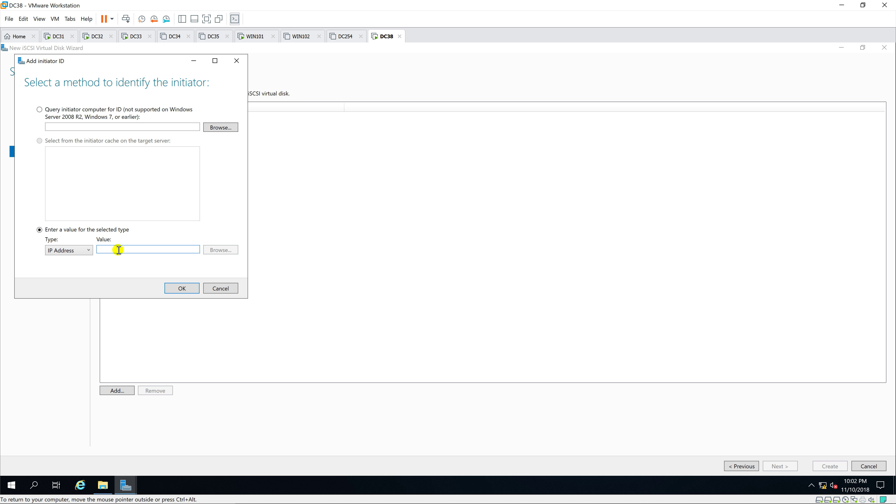
type("10.0.0.32")
left_click(182, 288)
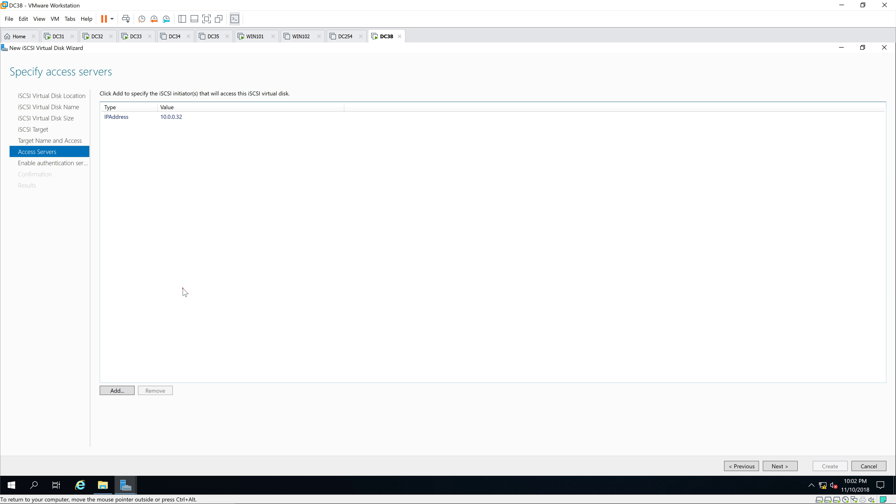
Add a second allowed initiator by IP address, 10.0.0.33.
left_click(118, 390)
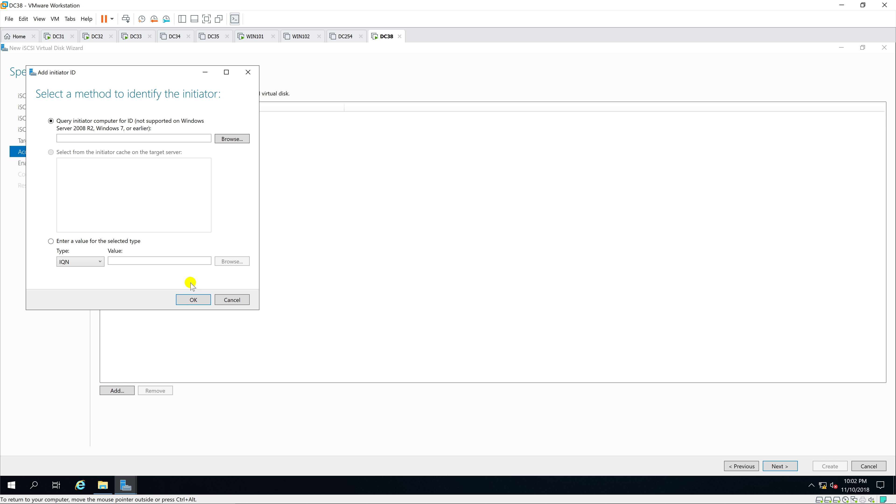
left_click(50, 241)
left_click(84, 261)
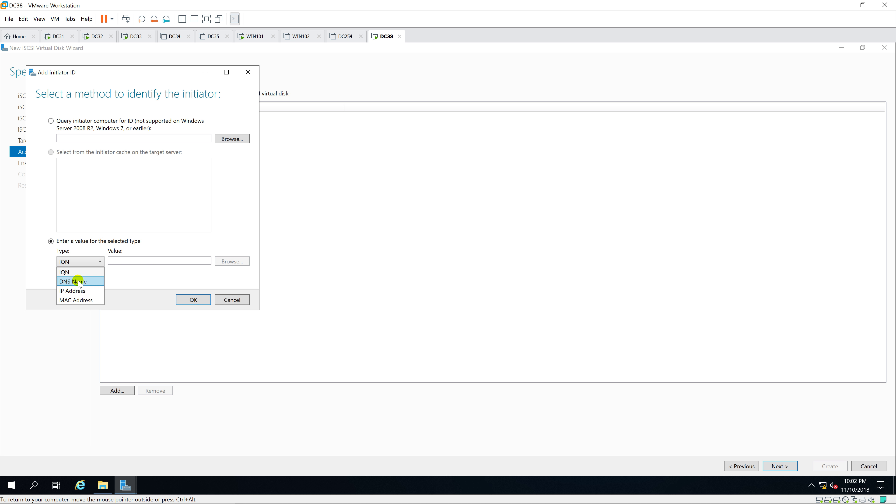
left_click(79, 290)
left_click(129, 260)
type("10.0.0.")
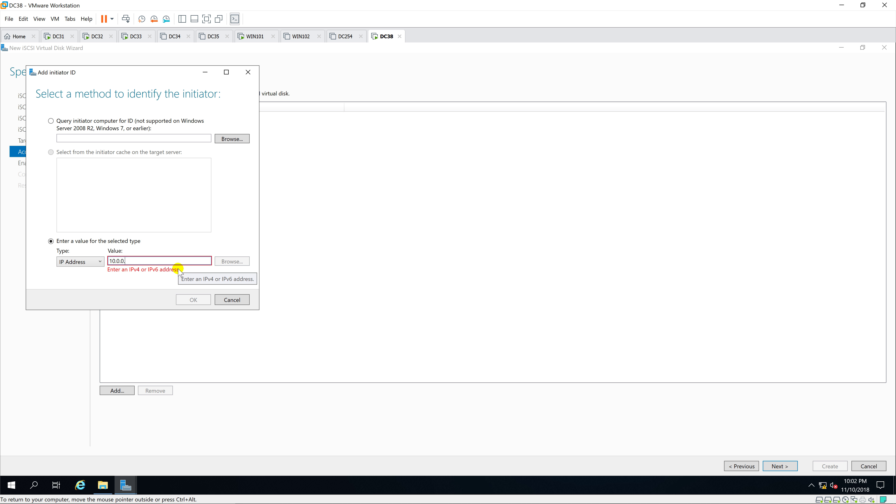
type("33")
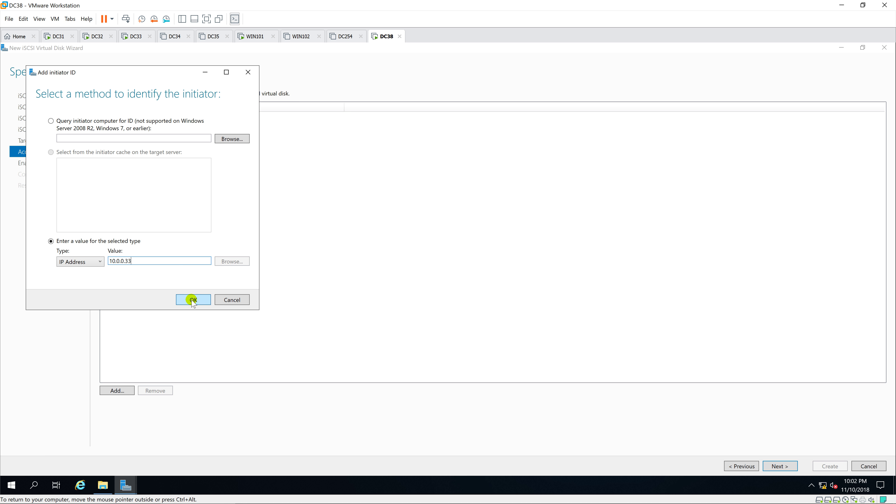
left_click(193, 299)
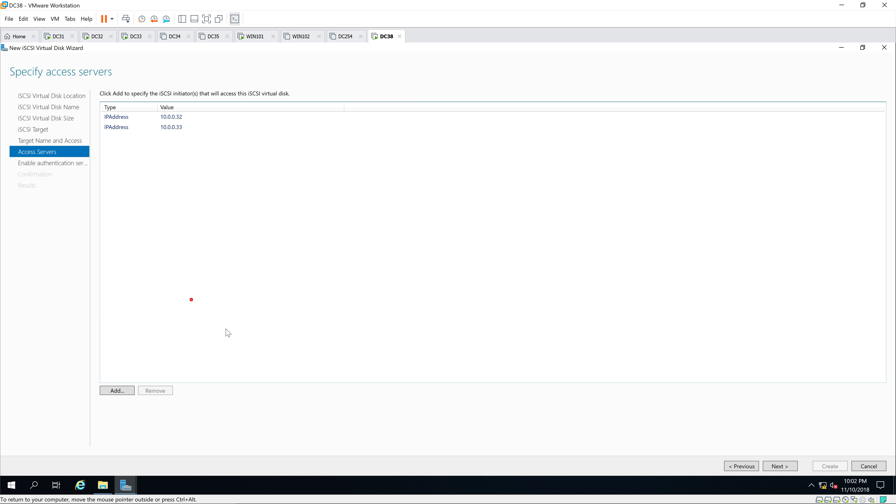
Skip authentication, create the Witness iSCSI virtual disk, and close the wizard.
left_click(788, 468)
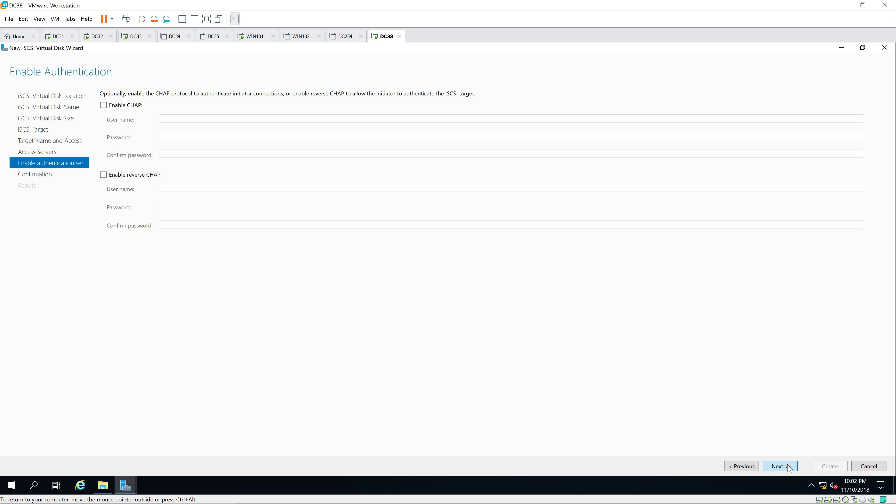
left_click(788, 468)
left_click(829, 466)
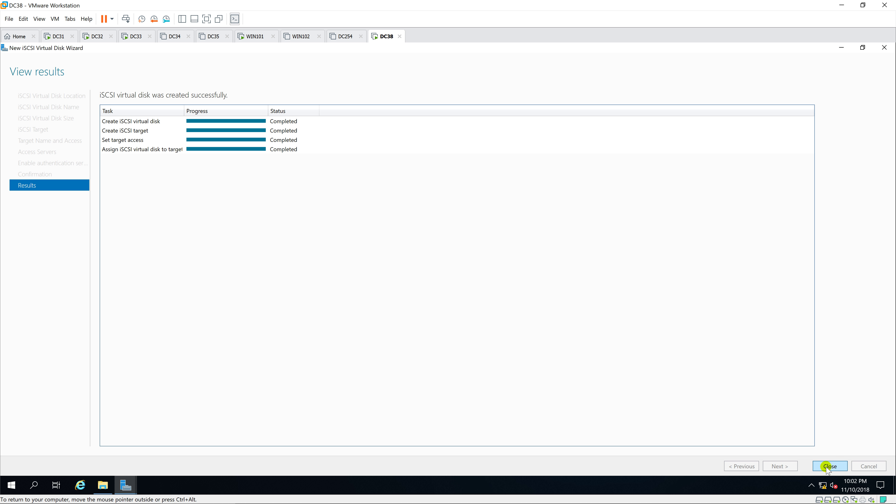
left_click(827, 465)
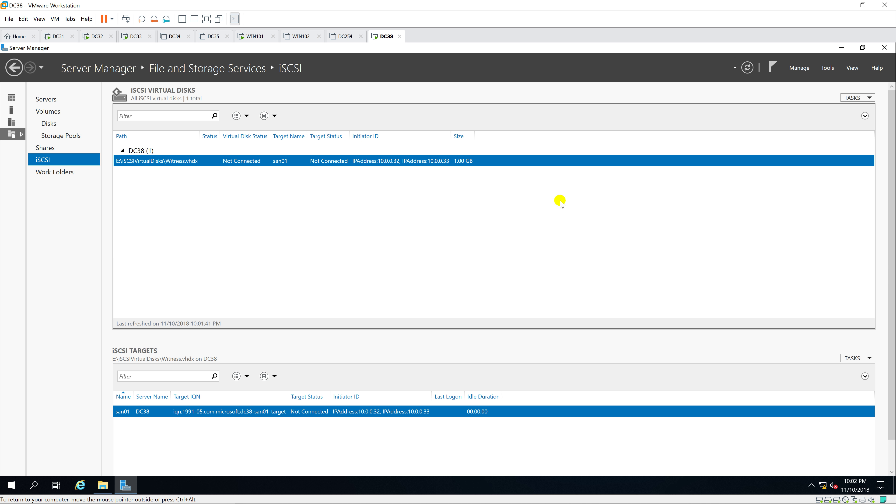
Start another new iSCSI virtual disk on volume F: named SAN01.
left_click(860, 99)
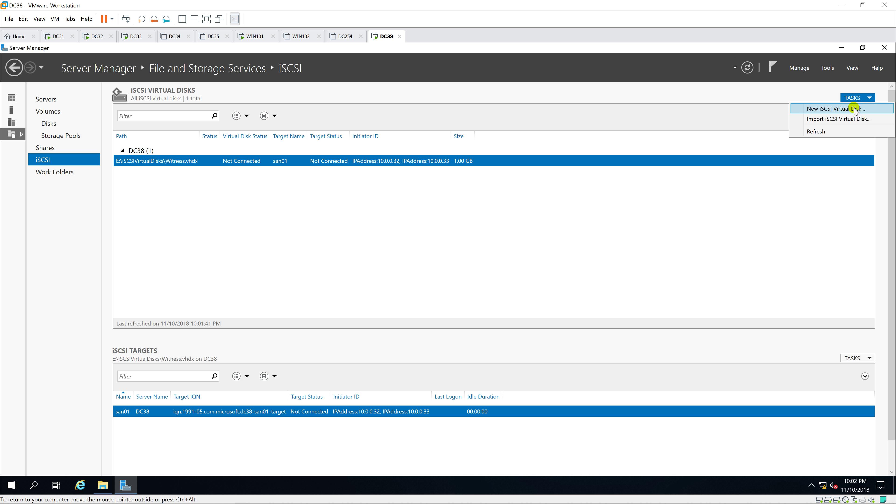
left_click(855, 109)
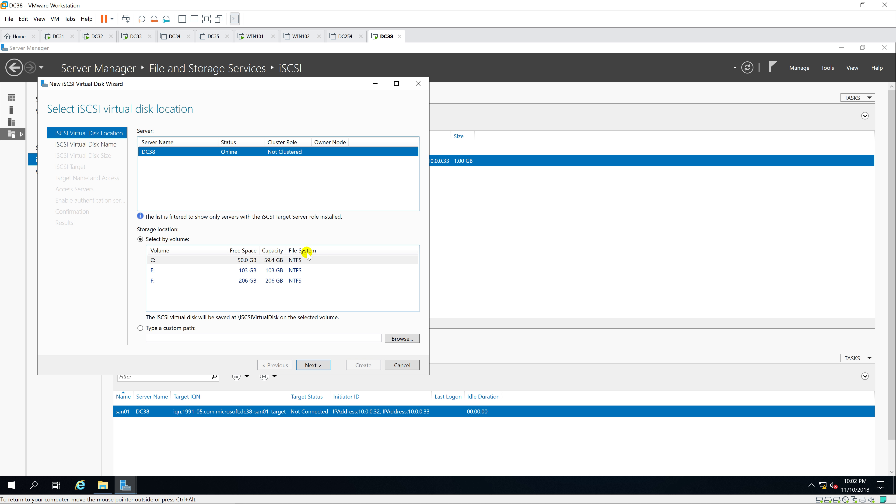
left_click(396, 83)
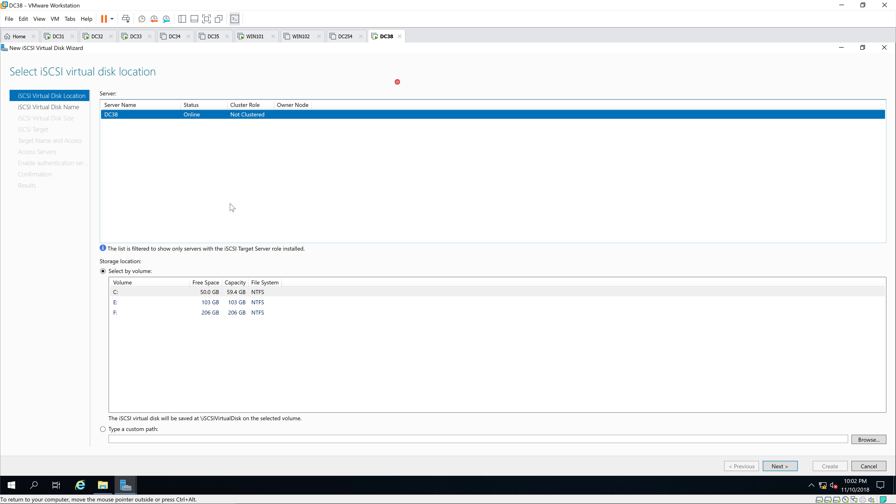
left_click(191, 313)
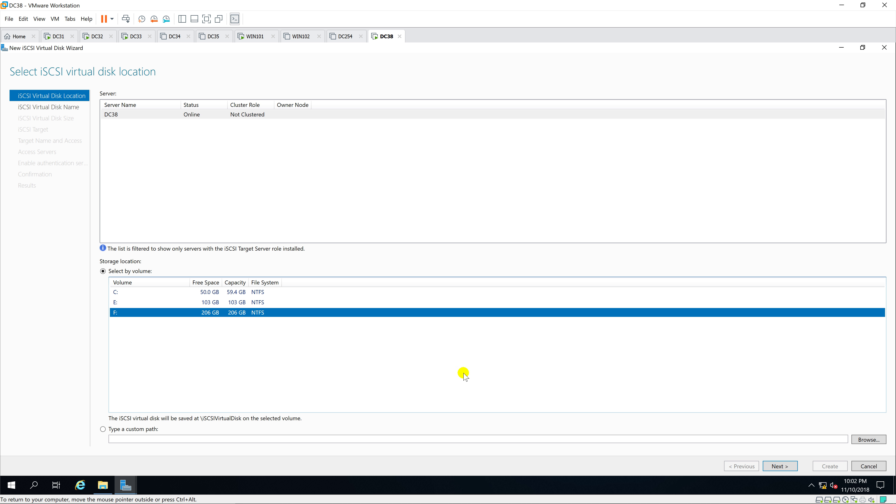
left_click(788, 465)
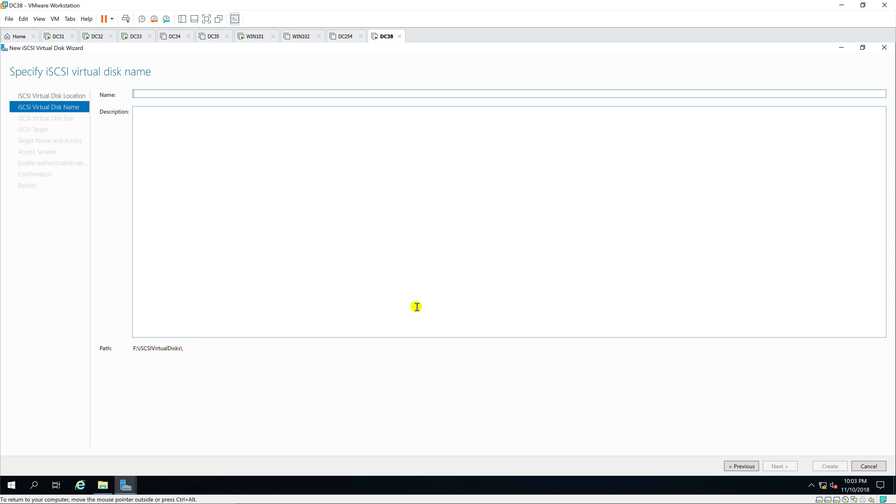
type("SAN0`")
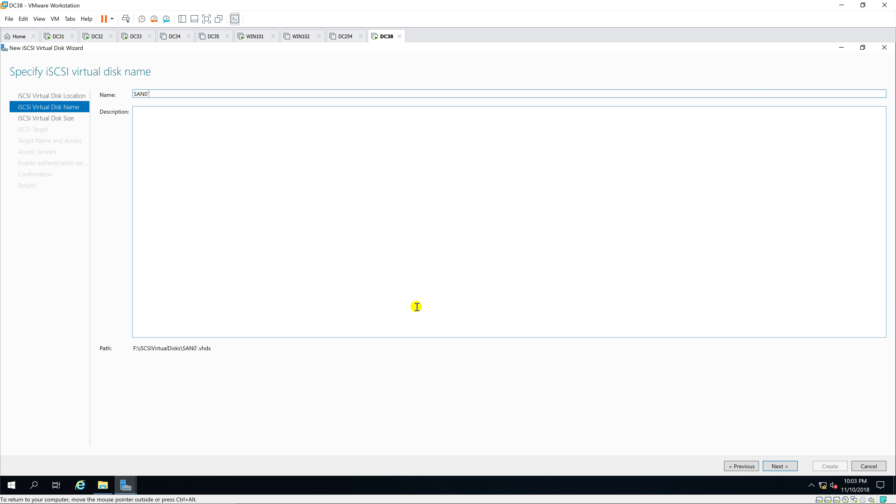
key("BackSpace")
key("BackSpace")
key("BackSpace")
key("BackSpace")
key("BackSpace")
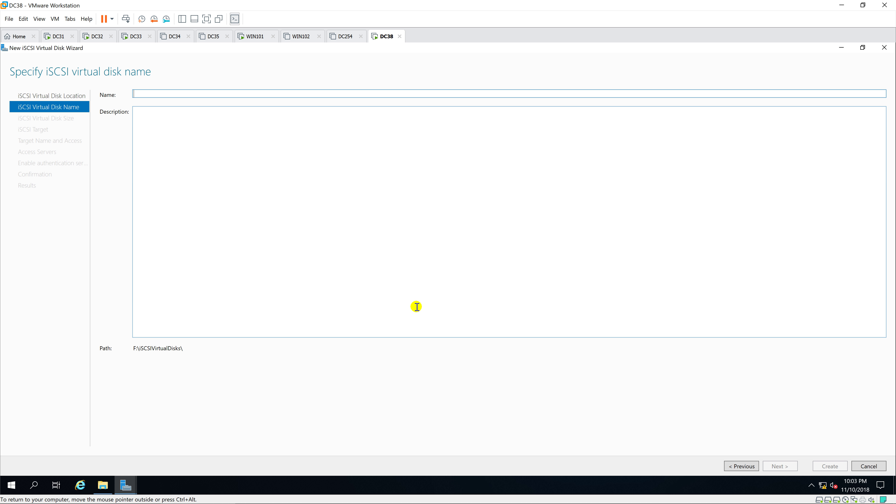
type("SAN")
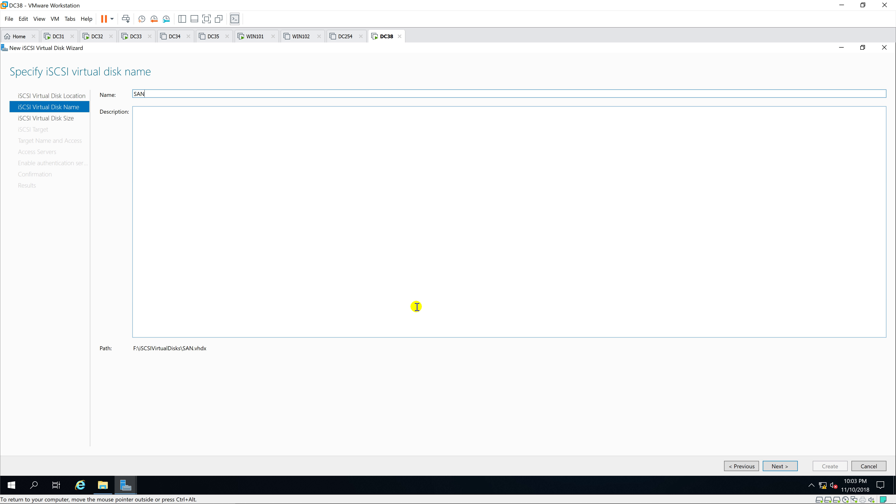
type("01")
Size the SAN01 disk at 20 GB, keep existing target san01, and create it.
left_click(773, 466)
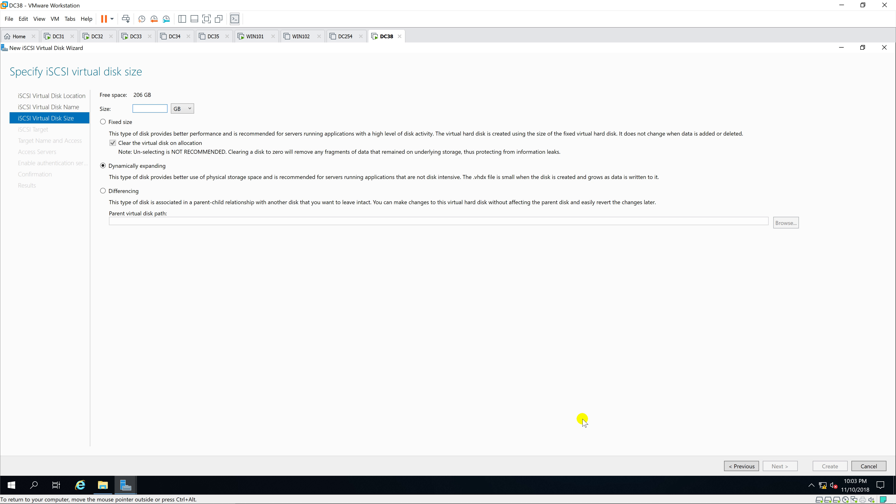
type("20")
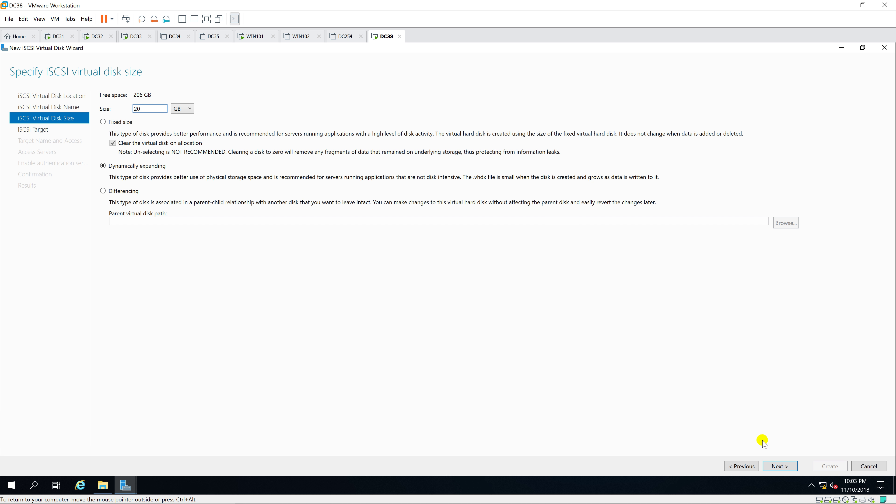
left_click(789, 466)
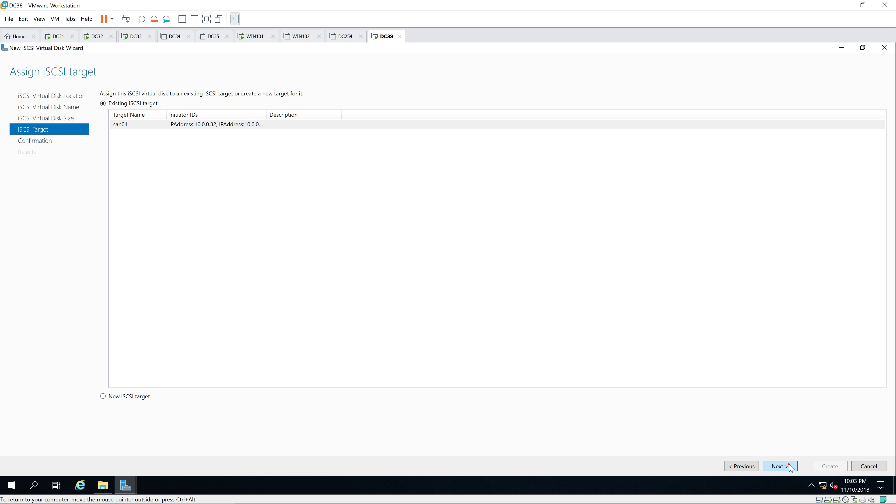
left_click(788, 466)
left_click(827, 465)
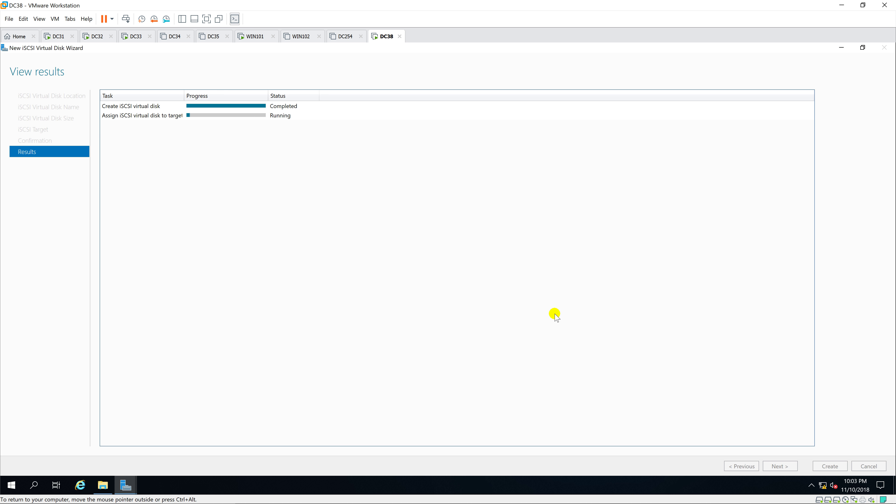
left_click(830, 466)
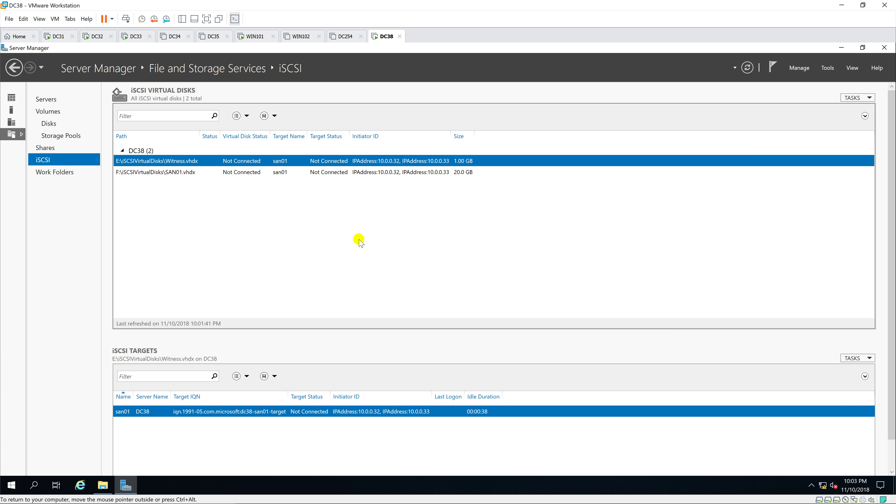
Refresh the iSCSI virtual disk list to show both Witness and SAN01.
left_click(261, 173)
left_click(261, 163)
left_click(254, 173)
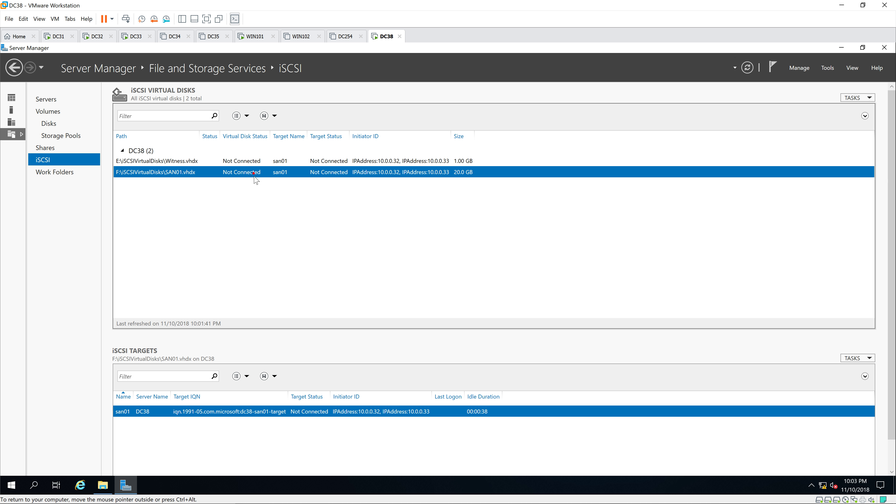
right_click(242, 213)
left_click(278, 231)
Sign in to the DC32 virtual machine with the Administrator password.
left_click(100, 37)
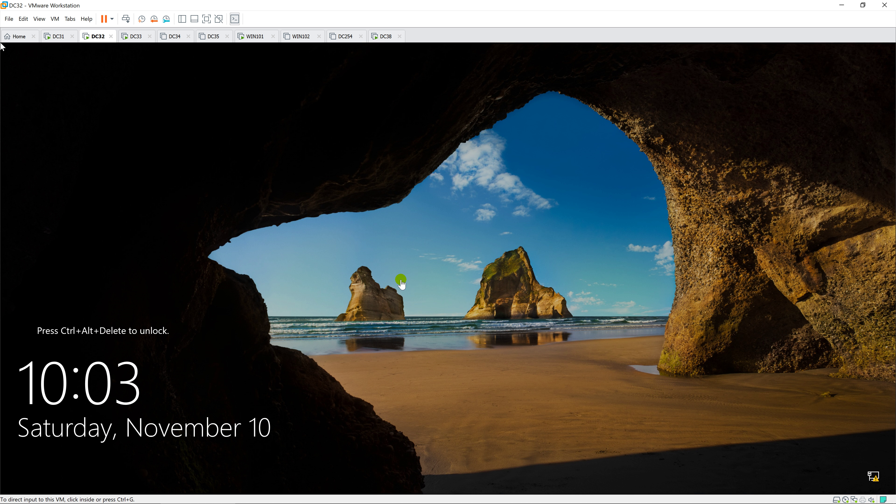
key("ctrl+alt+Insert")
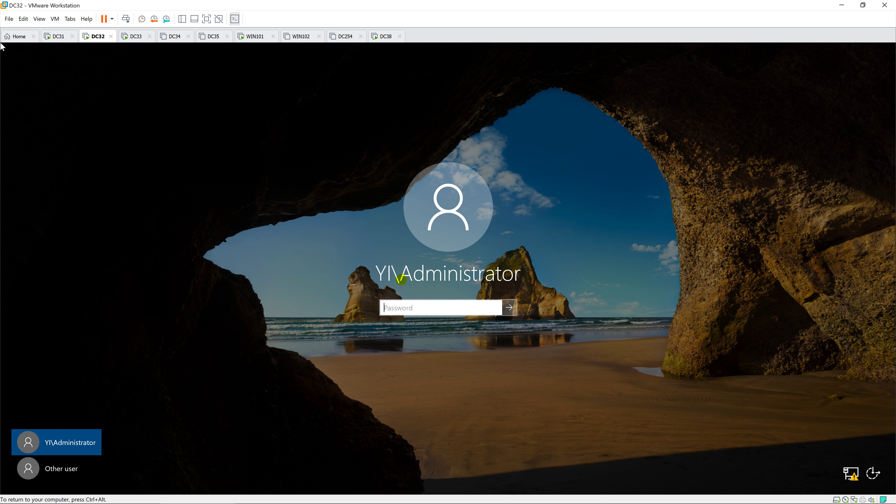
type("***")
key("Return")
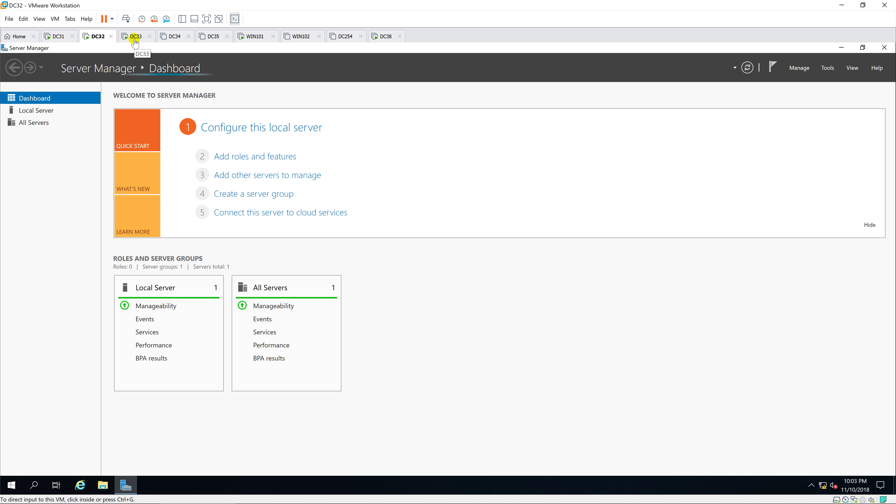
Sign in to DC33 with the Administrator password, then return to DC38.
left_click(135, 37)
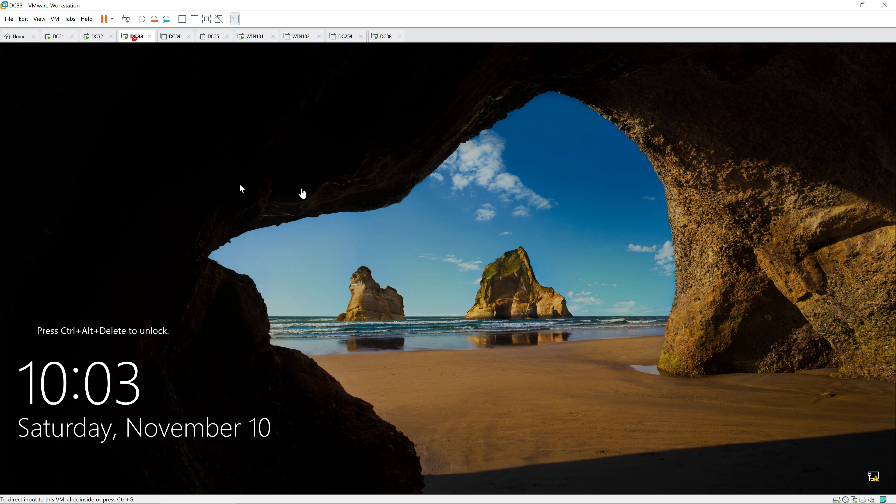
left_click(240, 185)
key("ctrl+alt+Insert")
type("•")
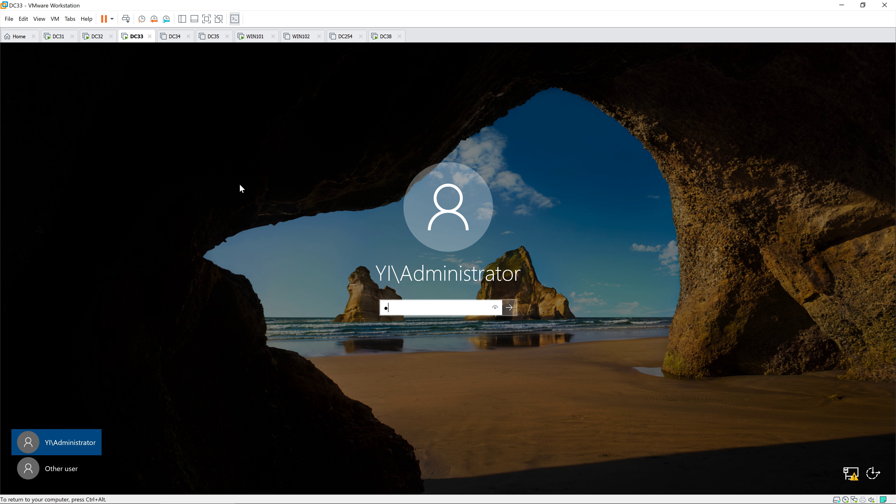
key("Return")
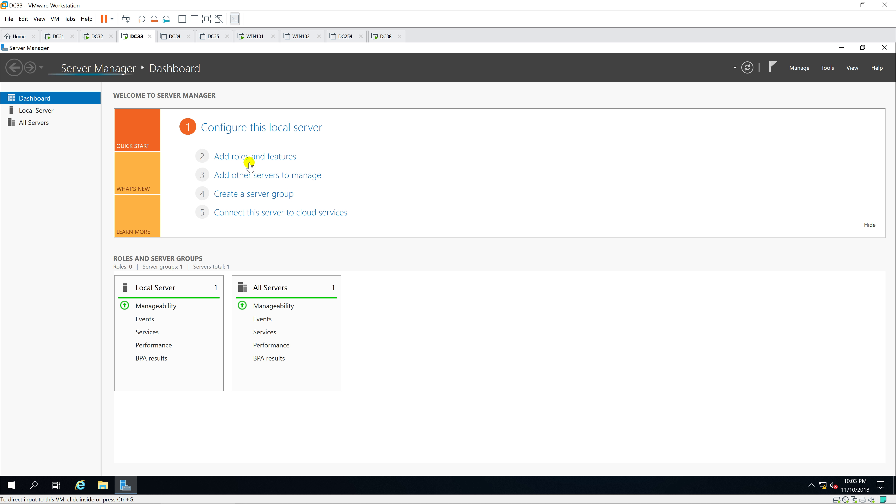
left_click(374, 38)
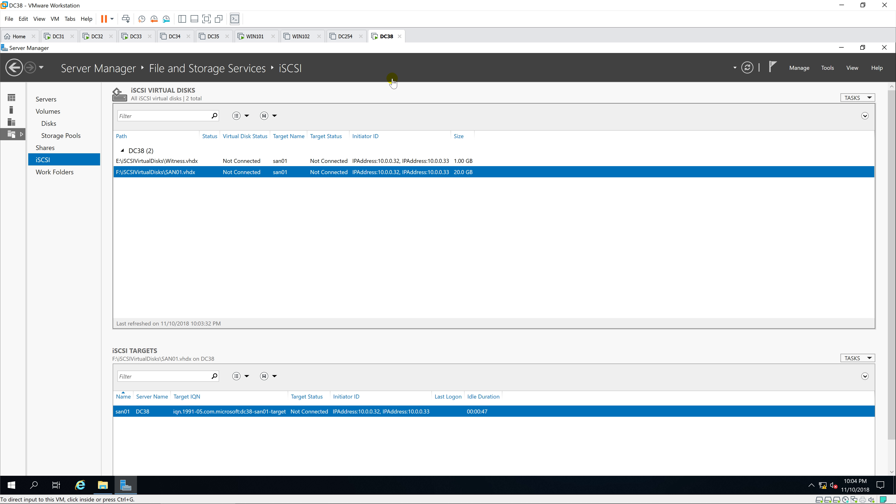
On DC32, start the iSCSI service and Quick Connect to the target at 10.0.0.38.
left_click(91, 37)
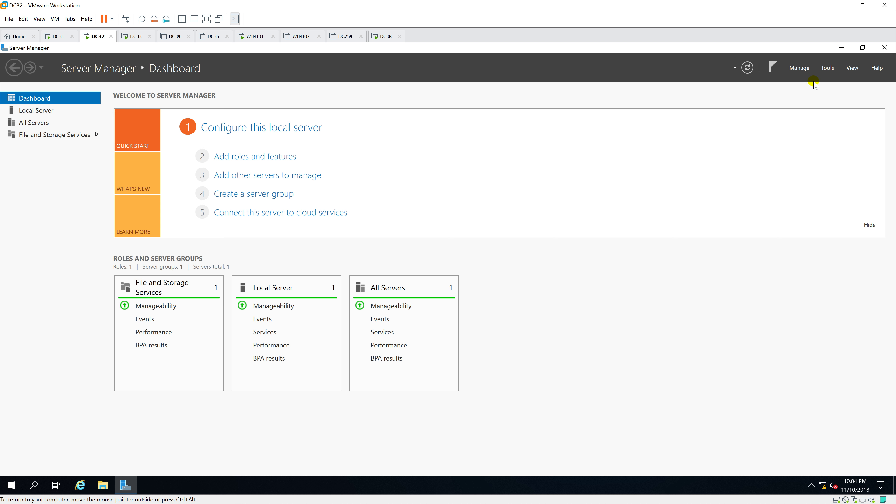
left_click(828, 68)
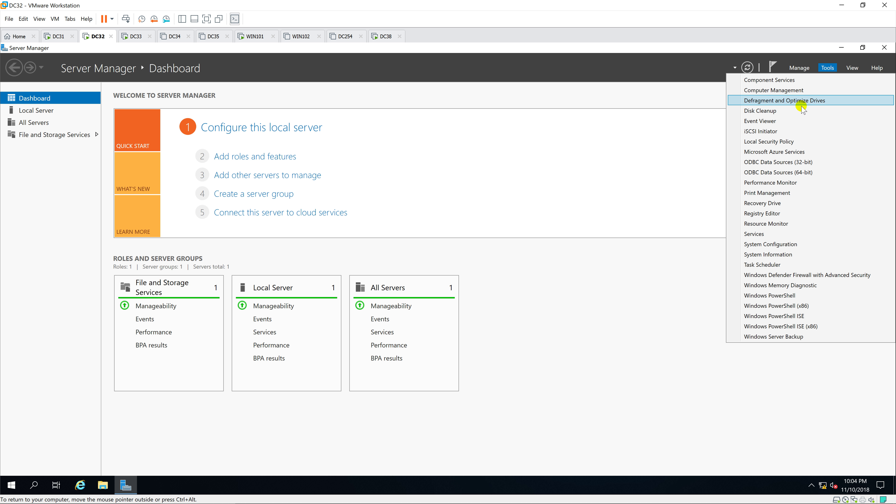
left_click(809, 132)
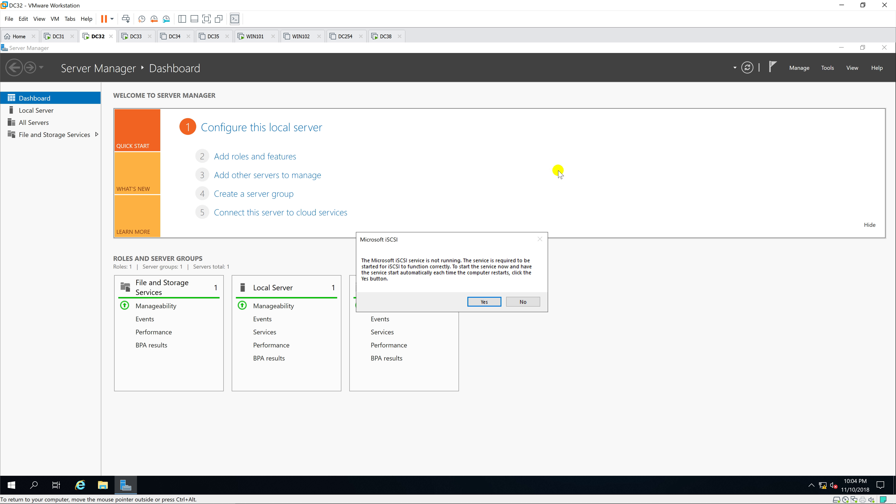
left_click(484, 302)
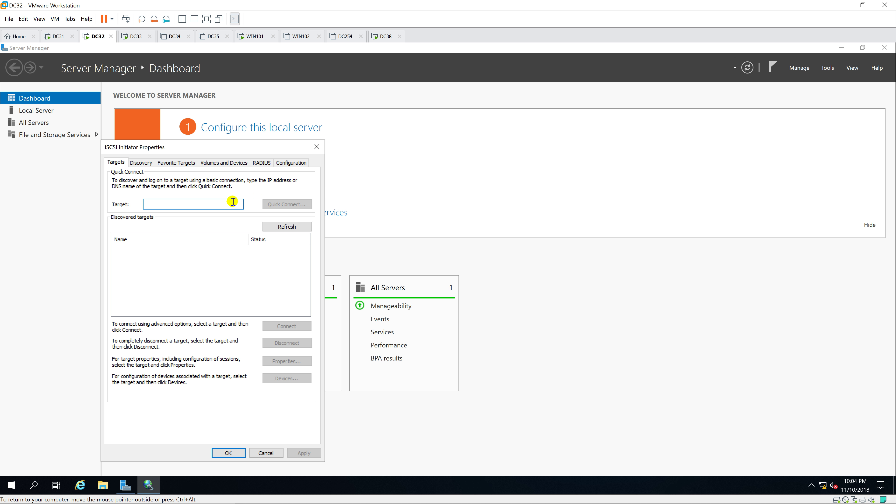
type("10.0.0.38")
left_click(274, 204)
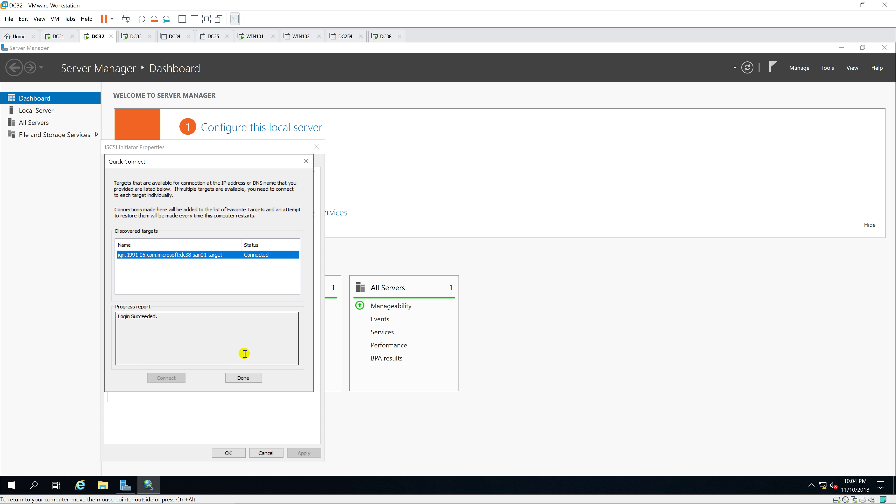
left_click(243, 378)
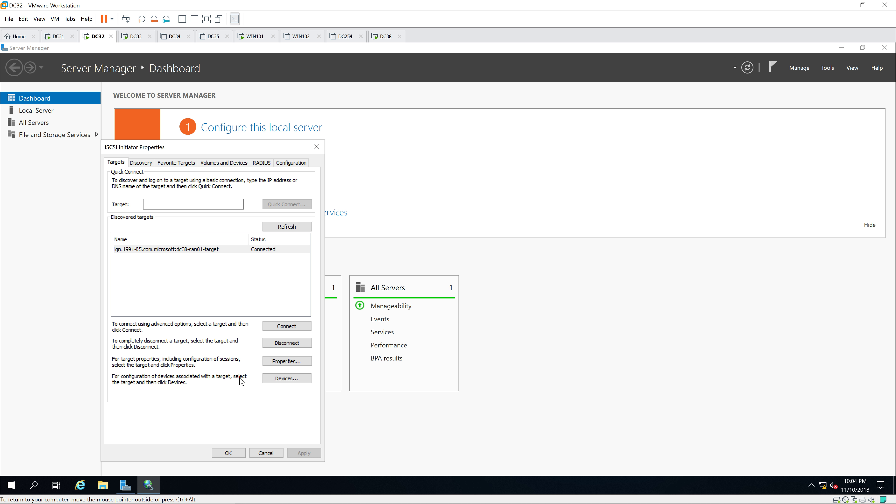
left_click(229, 453)
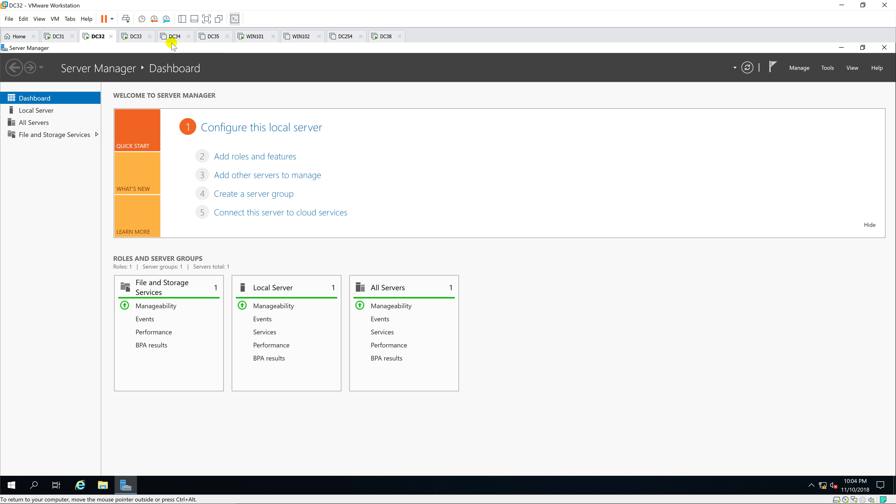
On DC33, start the iSCSI service and Quick Connect to the dc38-san01 target at 10.0.0.38.
left_click(141, 36)
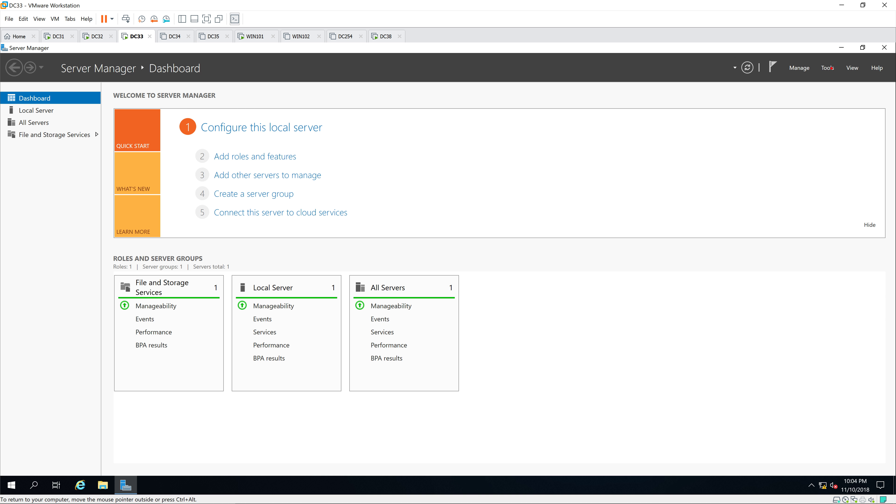
left_click(828, 67)
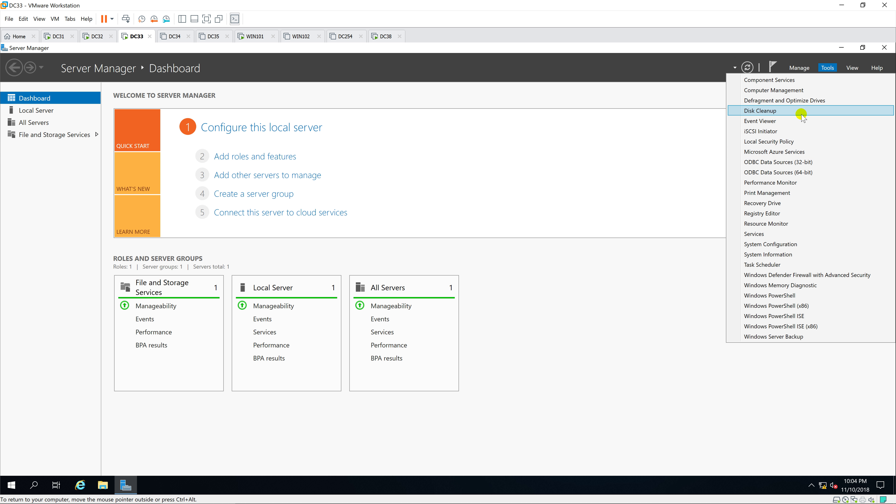
left_click(799, 130)
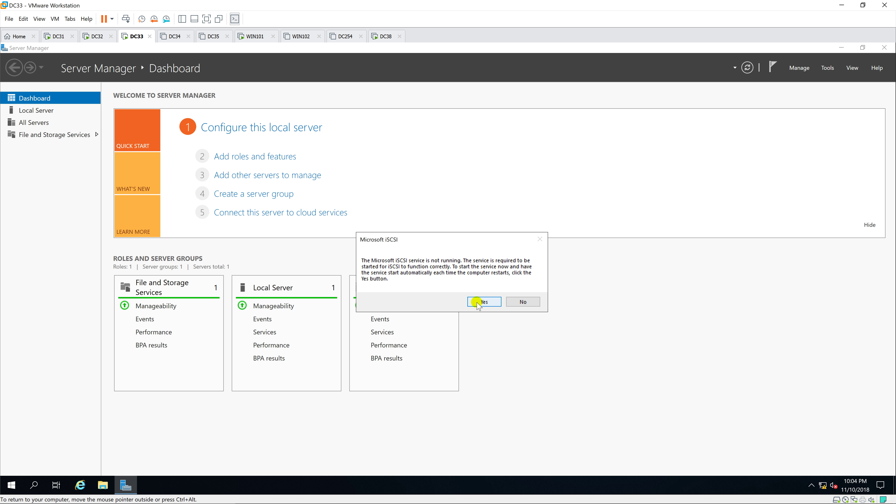
left_click(478, 303)
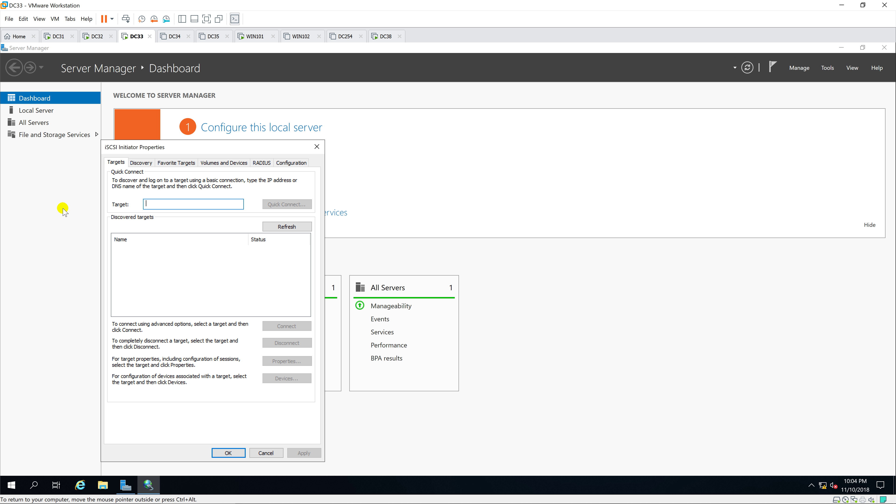
type("10.0.0.38")
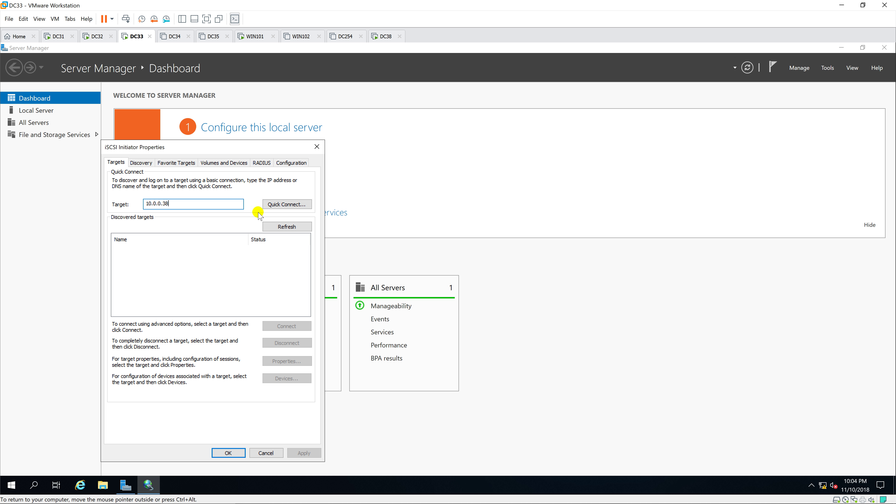
left_click(286, 204)
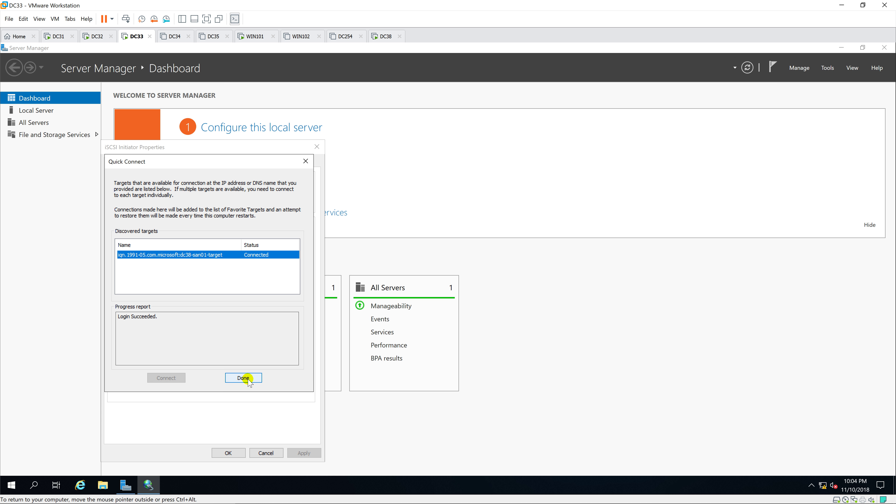
left_click(247, 379)
left_click(229, 452)
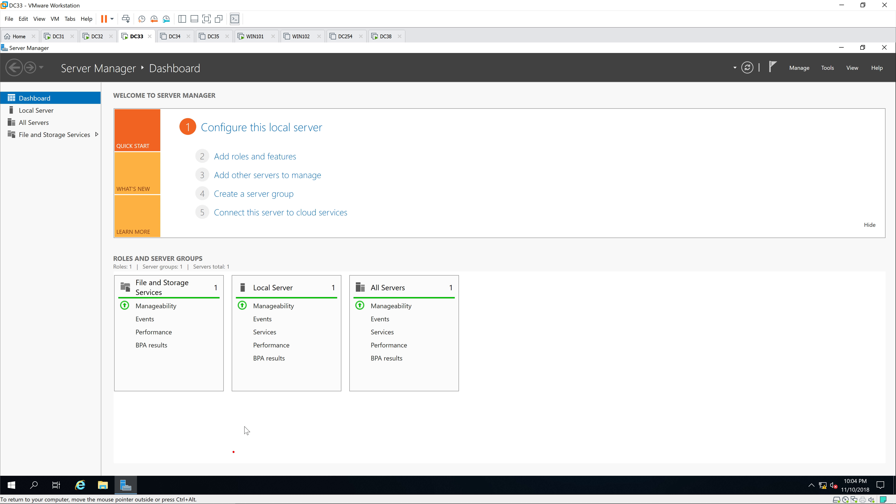
Open Disk Management in Computer Management on DC32.
left_click(94, 36)
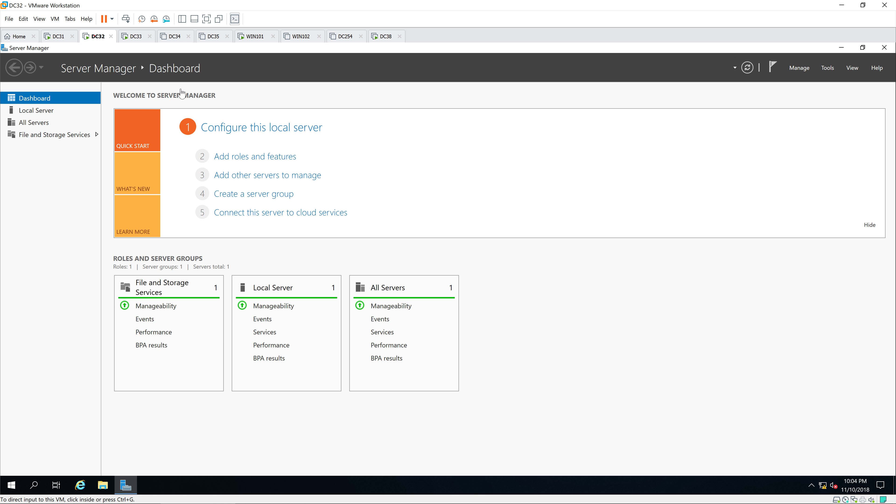
left_click(827, 68)
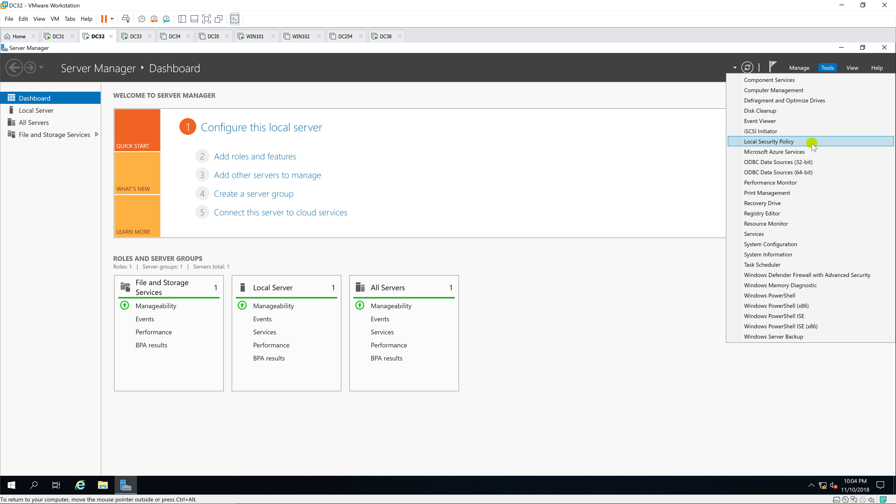
left_click(815, 91)
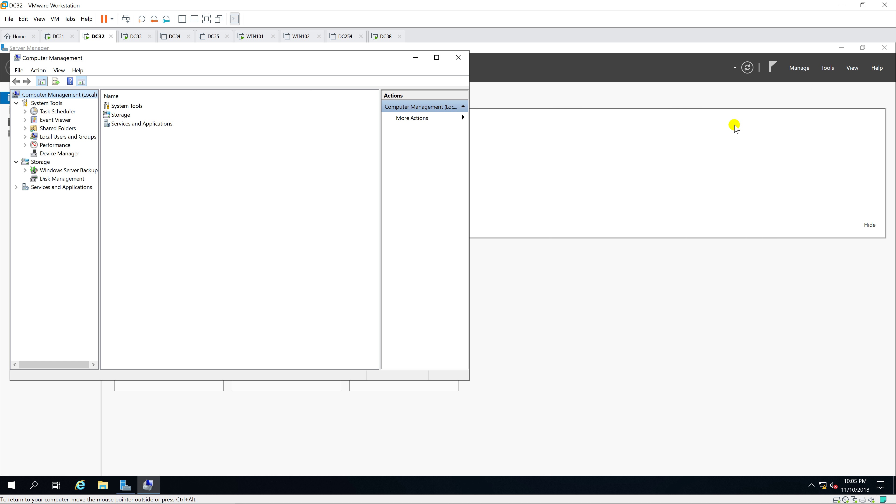
left_click(436, 57)
left_click(46, 168)
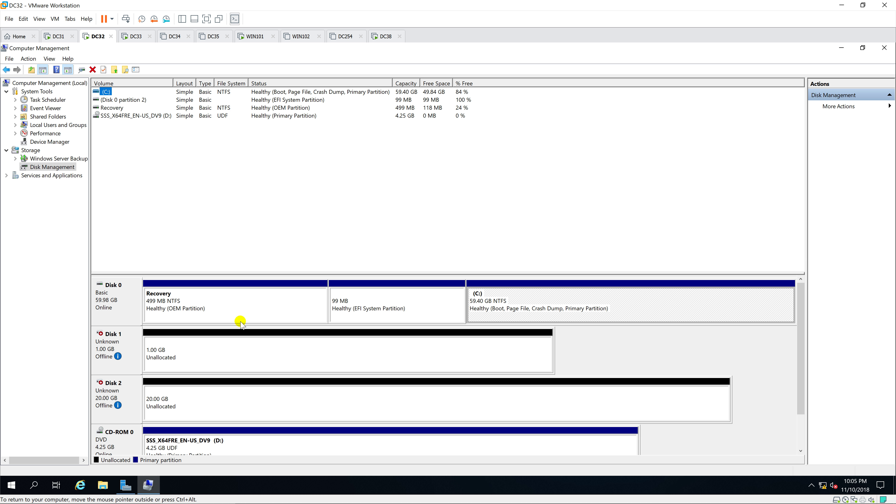
Bring Disk 1 online and initialize it.
left_click(119, 338)
right_click(120, 338)
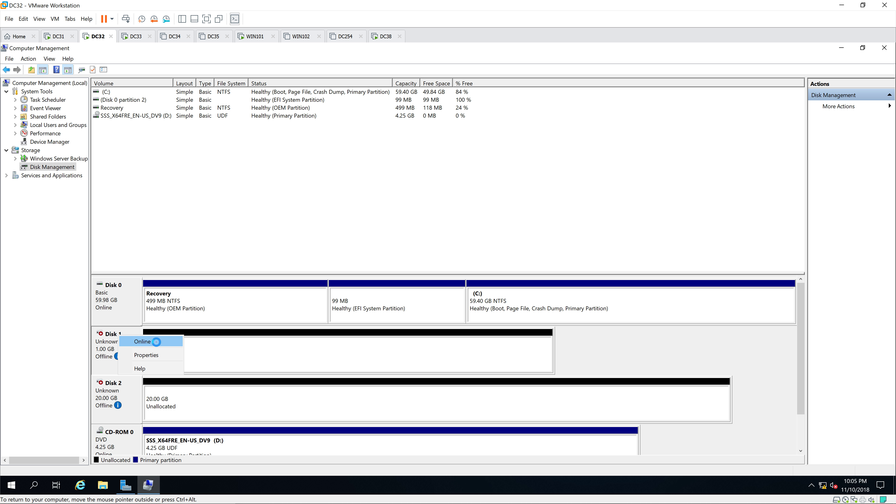
left_click(147, 340)
right_click(113, 340)
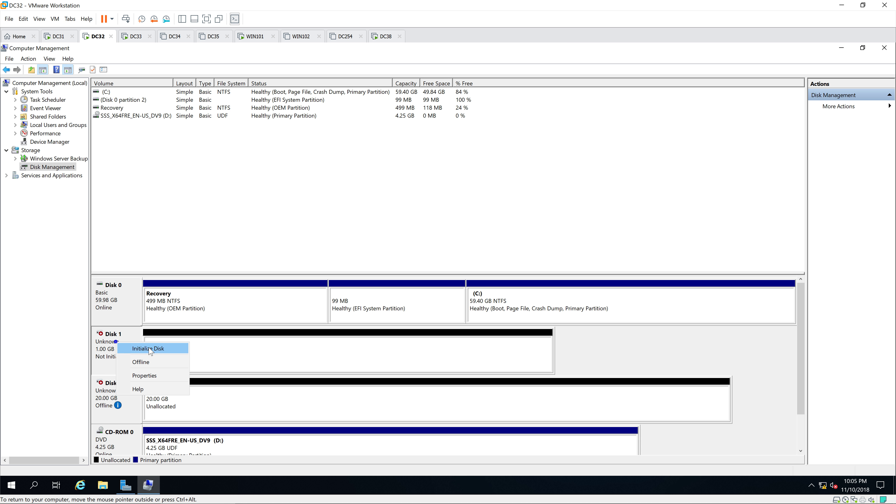
left_click(153, 348)
left_click(478, 318)
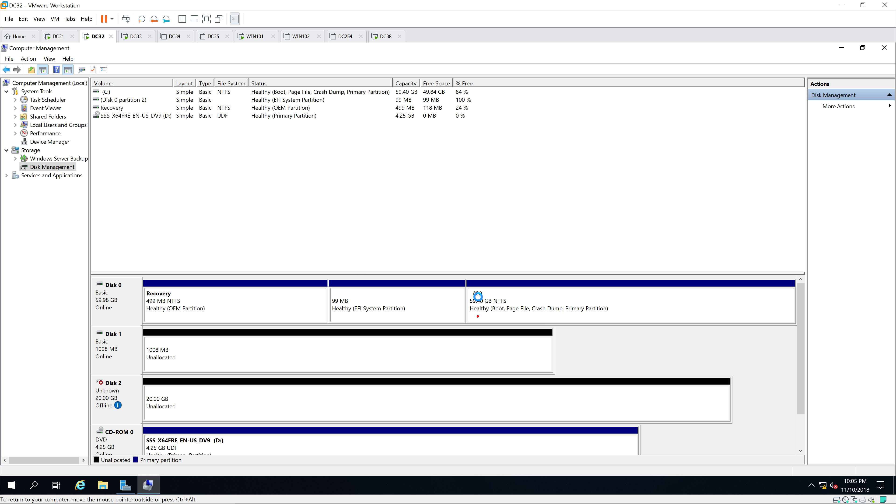
Create a simple volume on Disk 1 with default size and letter E:, labelled Witness.
right_click(272, 343)
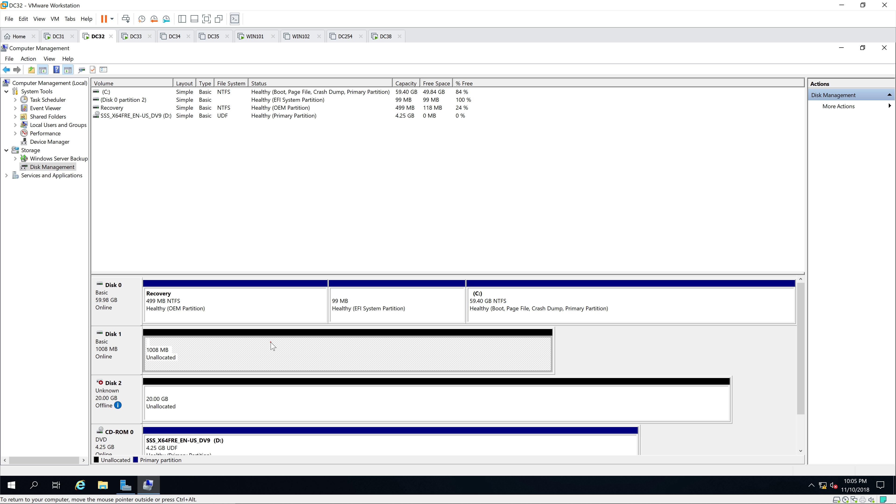
left_click(309, 349)
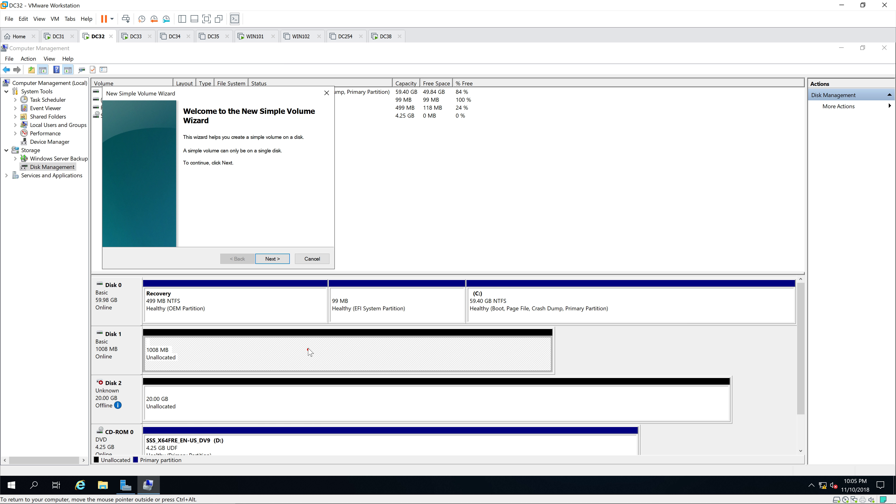
left_click(272, 258)
left_click(273, 258)
left_click(272, 259)
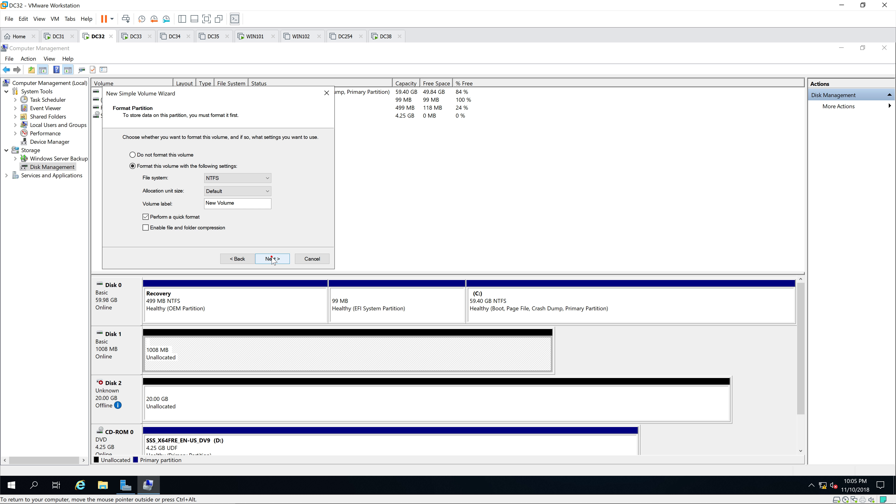
left_click_drag(251, 203, 179, 207)
type("Witness")
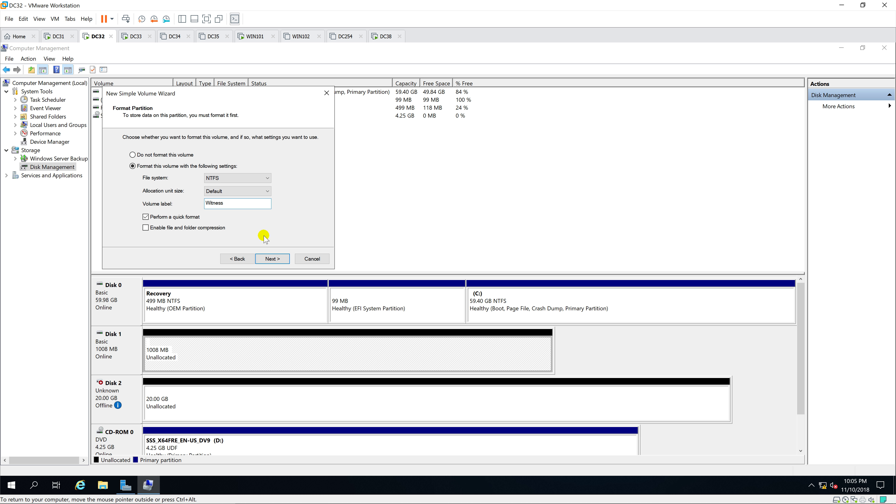
left_click(272, 259)
left_click(273, 259)
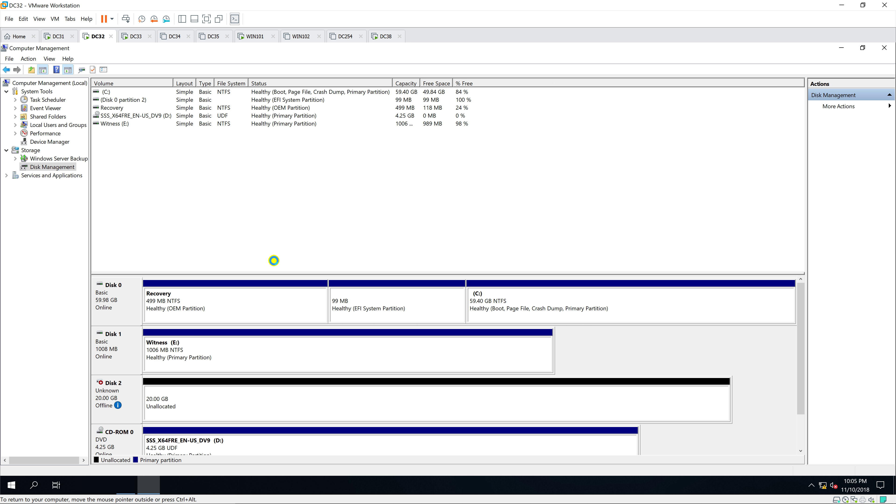
Bring Disk 2 online and initialize it as GPT.
right_click(128, 393)
left_click(170, 401)
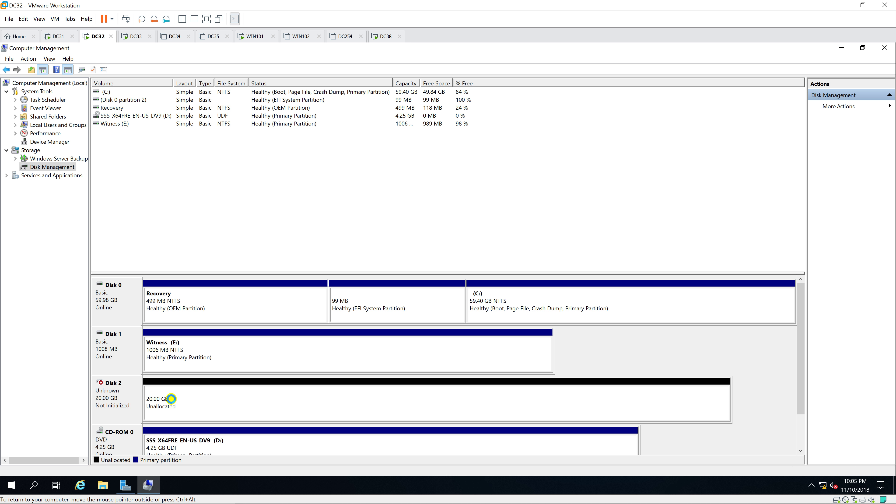
right_click(119, 398)
left_click(148, 401)
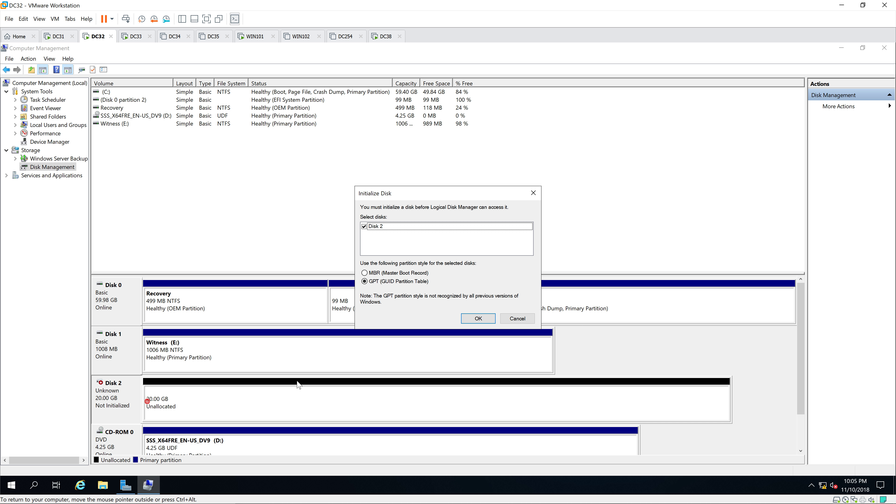
left_click(478, 316)
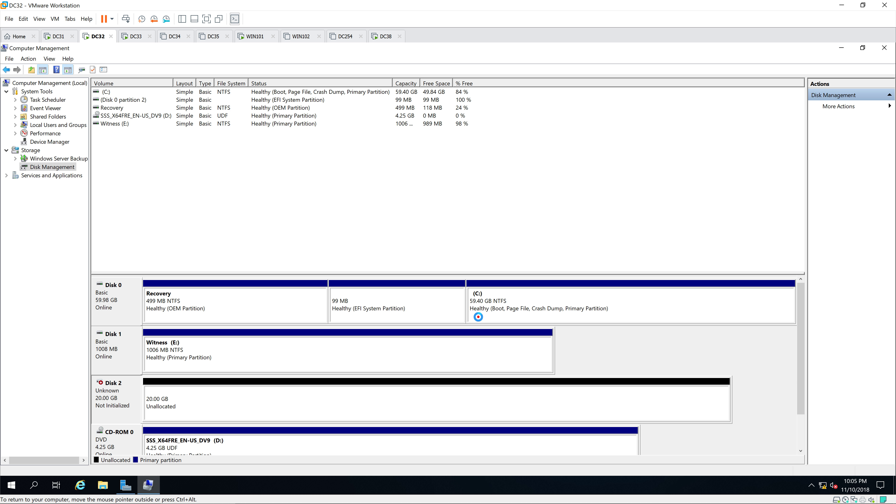
Create a default-size simple volume F: labelled DATA on Disk 2, then close Computer Management.
left_click(213, 392)
right_click(212, 394)
left_click(246, 399)
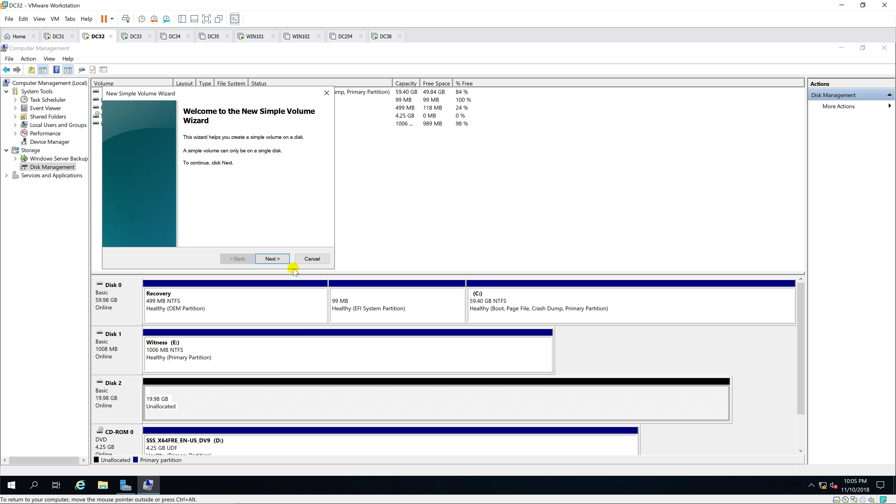
left_click(280, 259)
left_click(282, 258)
left_click(282, 259)
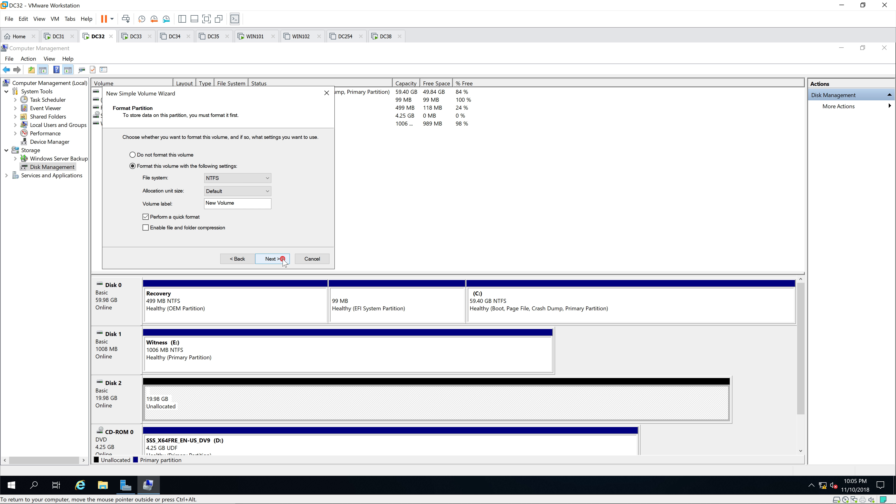
left_click_drag(246, 204, 178, 202)
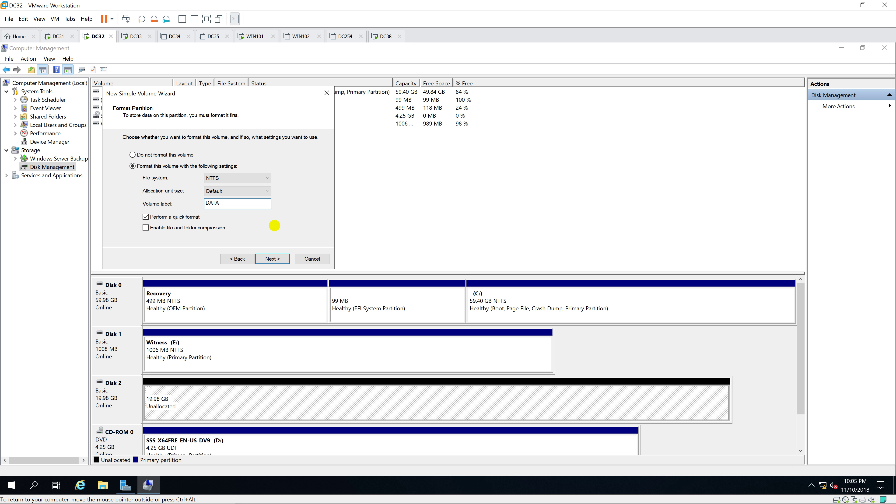
left_click(272, 259)
left_click(272, 258)
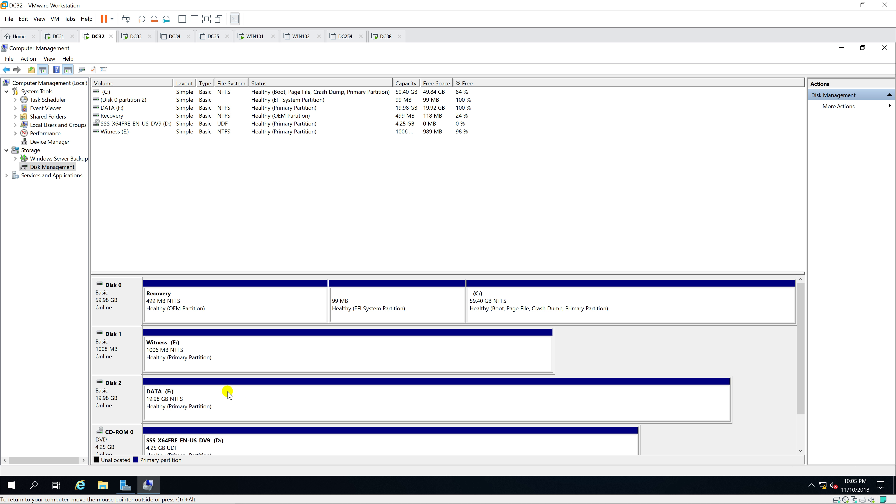
left_click(884, 48)
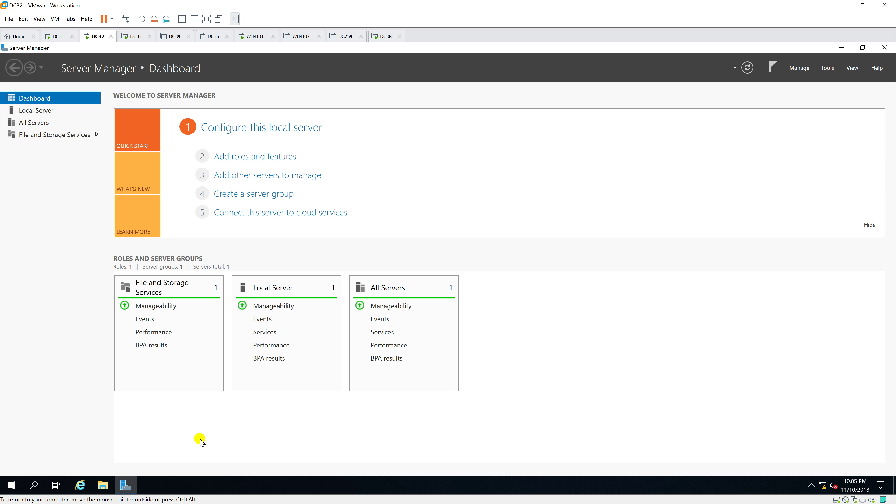
Confirm DC32's This PC lists the Witness (E:) and DATA (F:) drives.
left_click(102, 485)
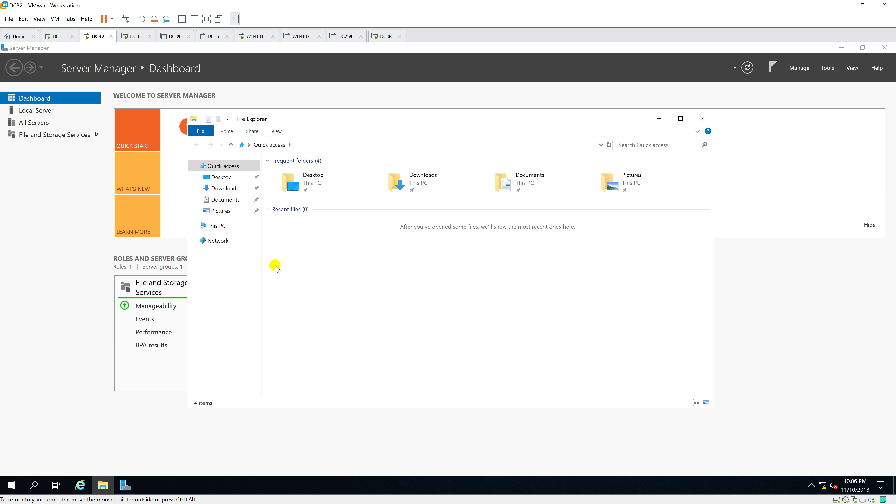
left_click(222, 228)
left_click(570, 273)
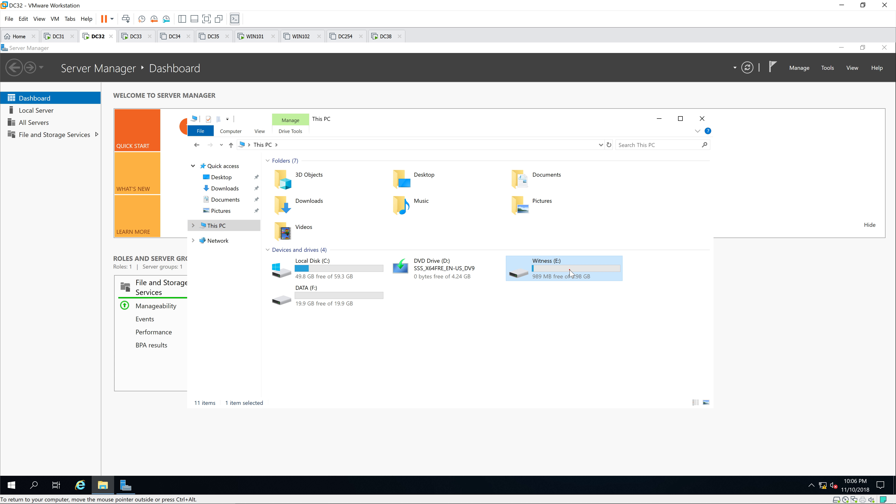
left_click(333, 292)
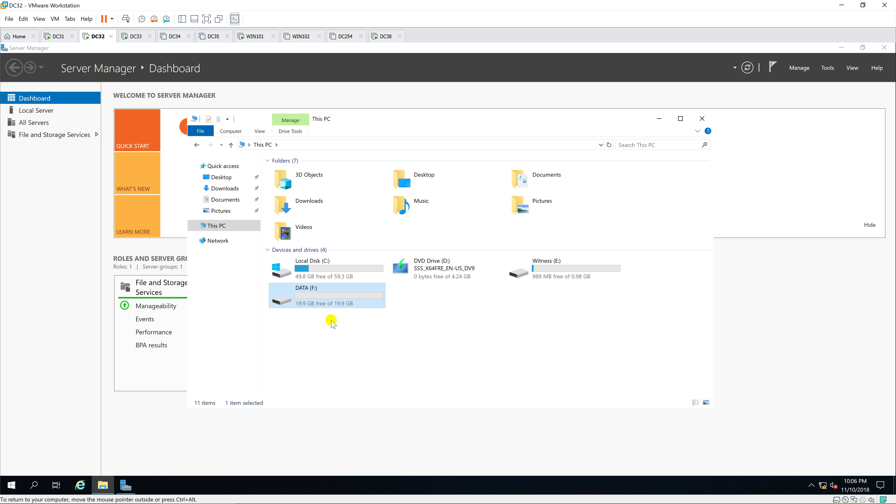
Check that DC33's This PC shows only C: and D:, then launch Computer Management.
left_click(135, 36)
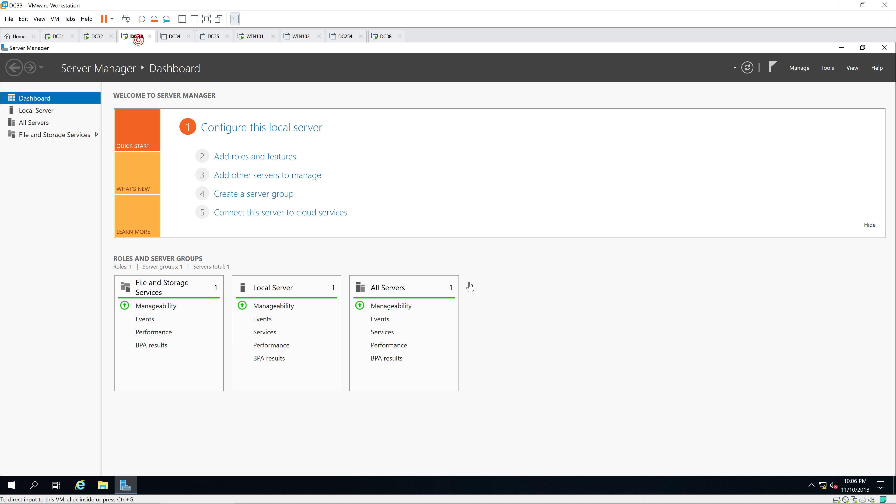
left_click(99, 485)
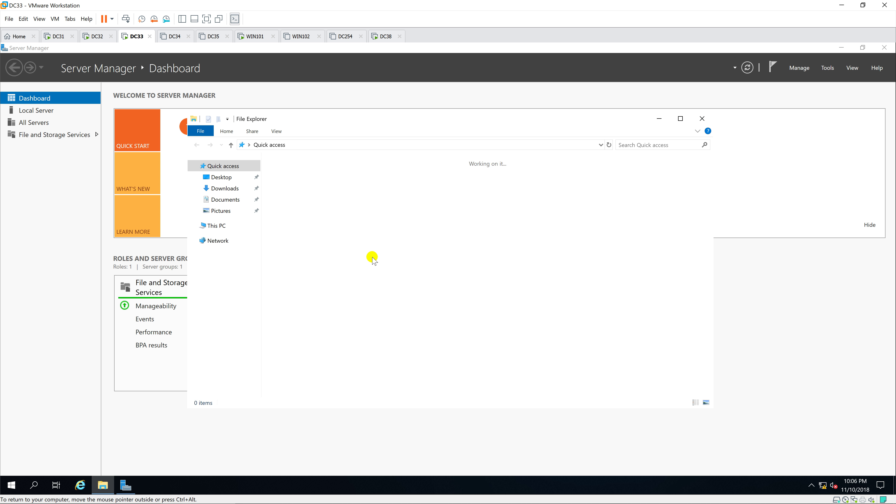
left_click(223, 226)
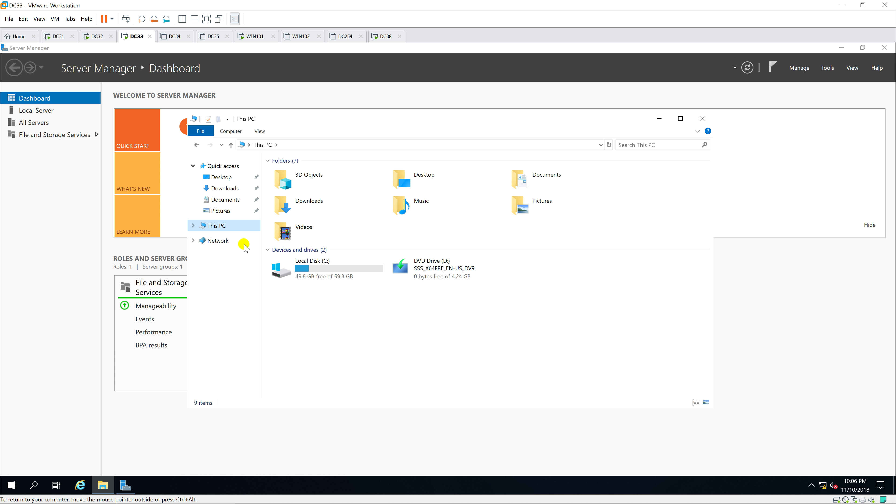
left_click(703, 120)
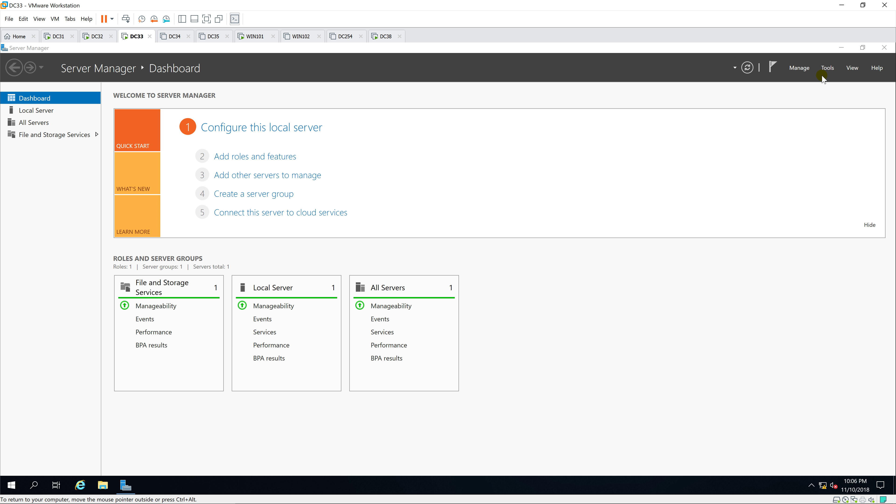
left_click(828, 69)
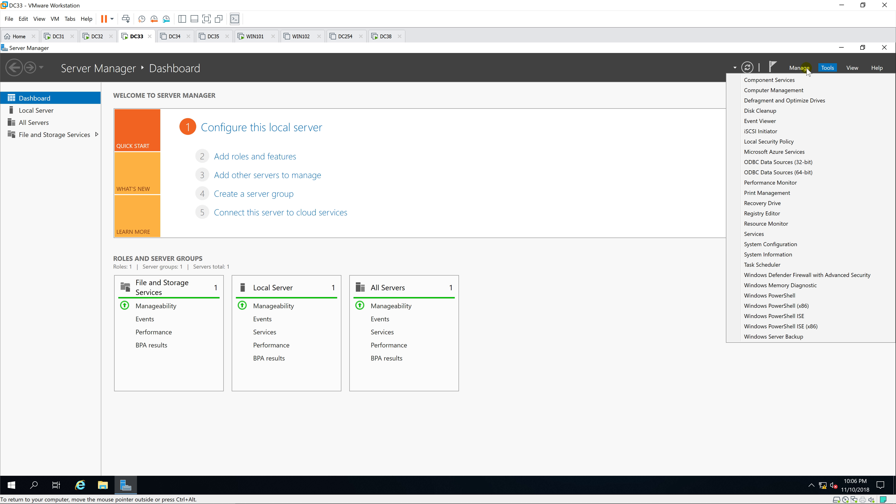
left_click(797, 88)
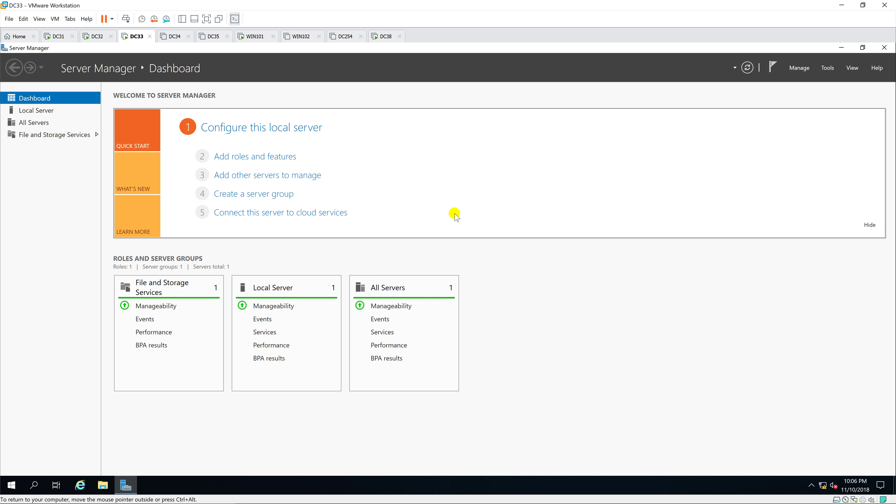
In Disk Management, try to bring shared Disk 1 and Disk 2 online, dismissing the error each time.
left_click(57, 179)
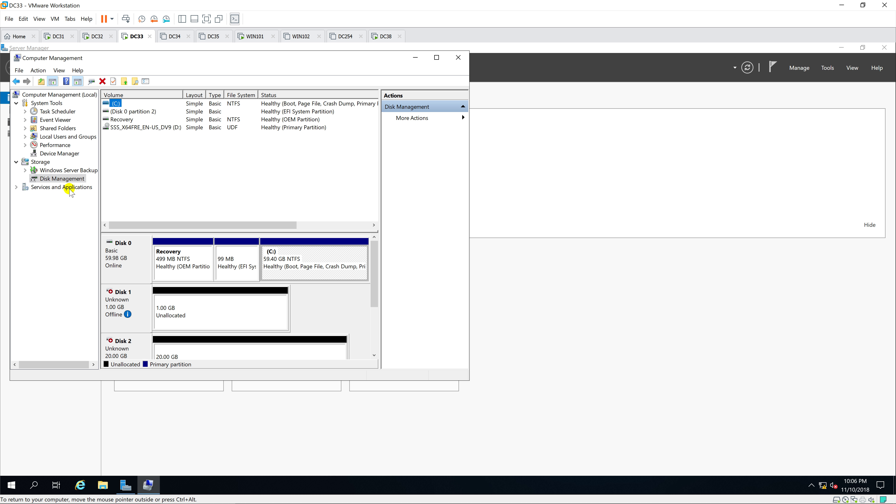
left_click(436, 57)
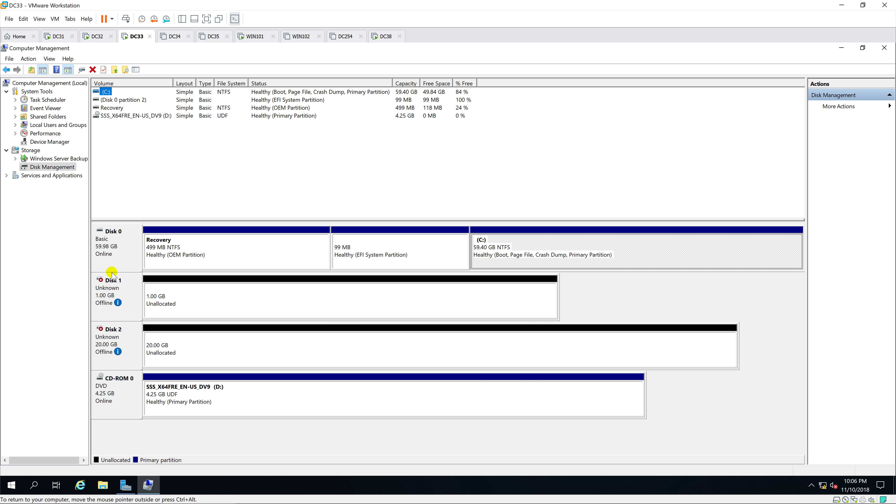
right_click(109, 295)
left_click(149, 298)
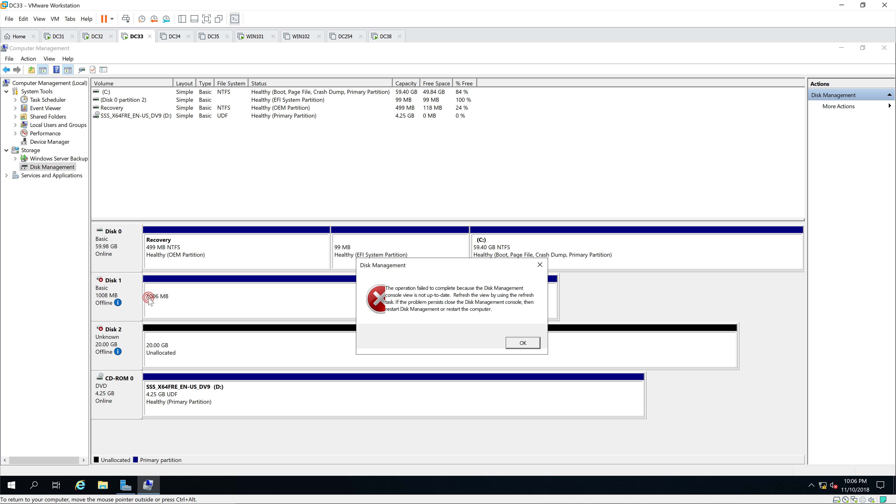
left_click(522, 343)
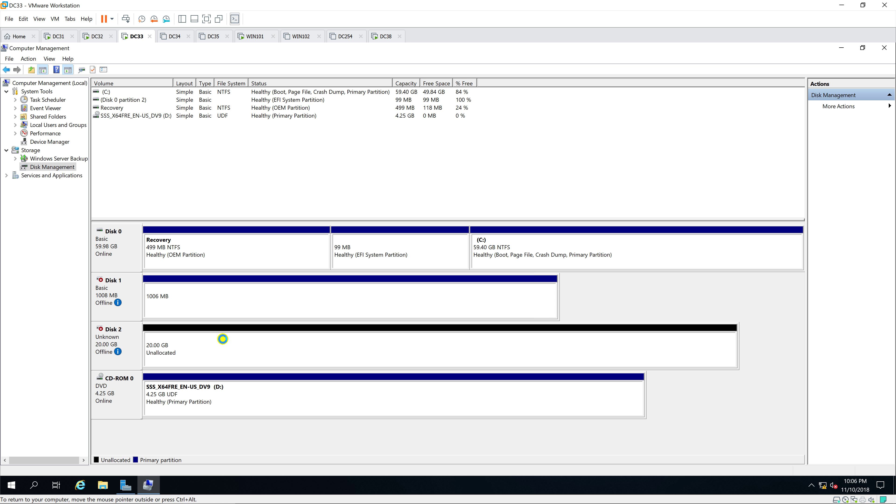
right_click(125, 340)
left_click(159, 344)
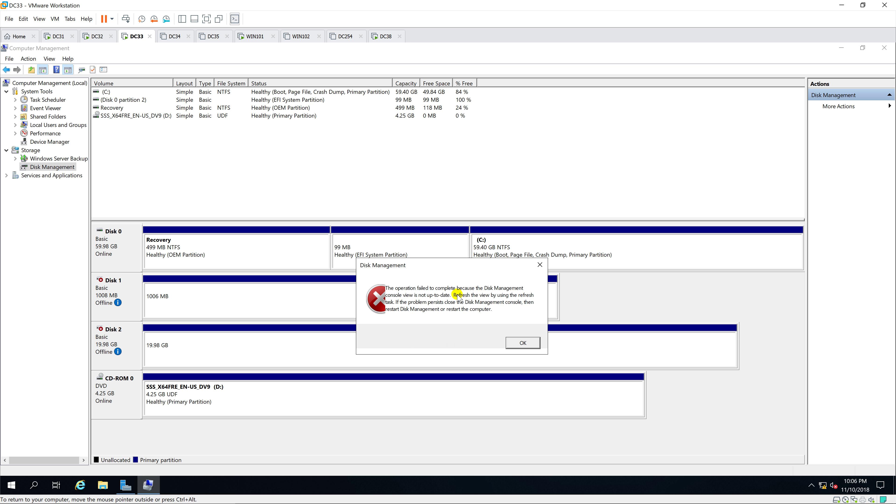
left_click(520, 342)
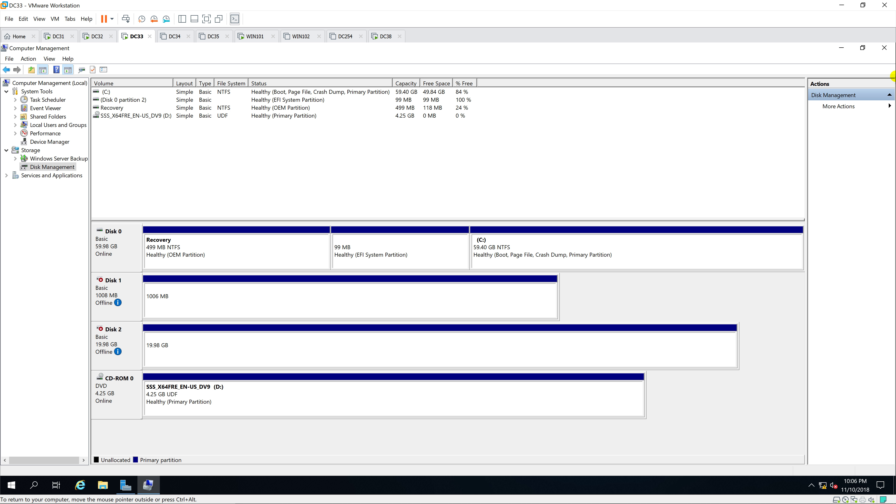
Close Computer Management, check DC33's drives in This PC, then return to DC32 and minimize Explorer.
left_click(887, 50)
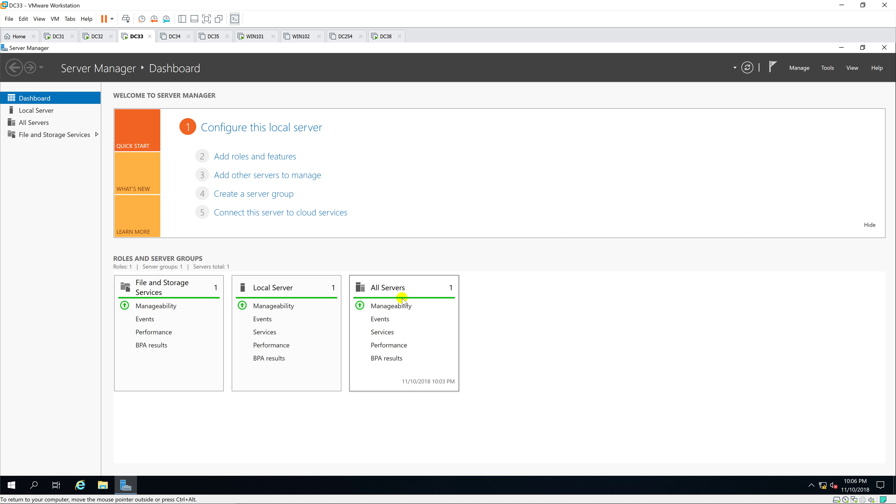
left_click(102, 485)
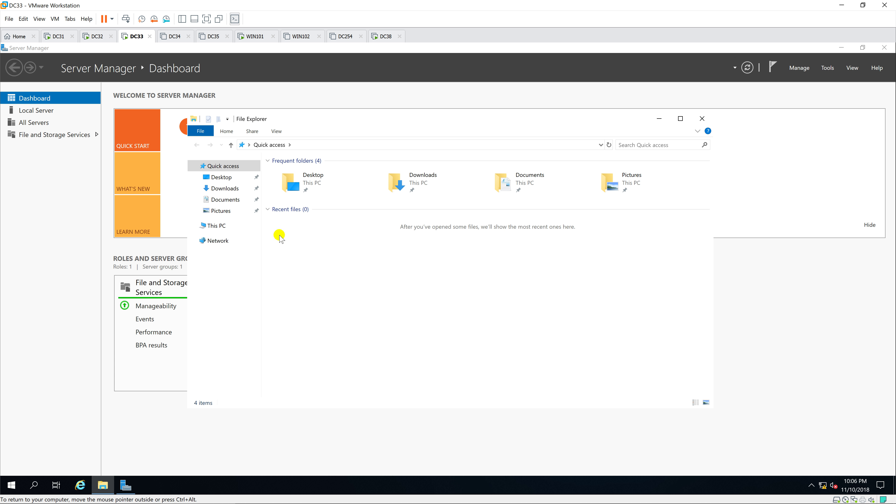
left_click(216, 225)
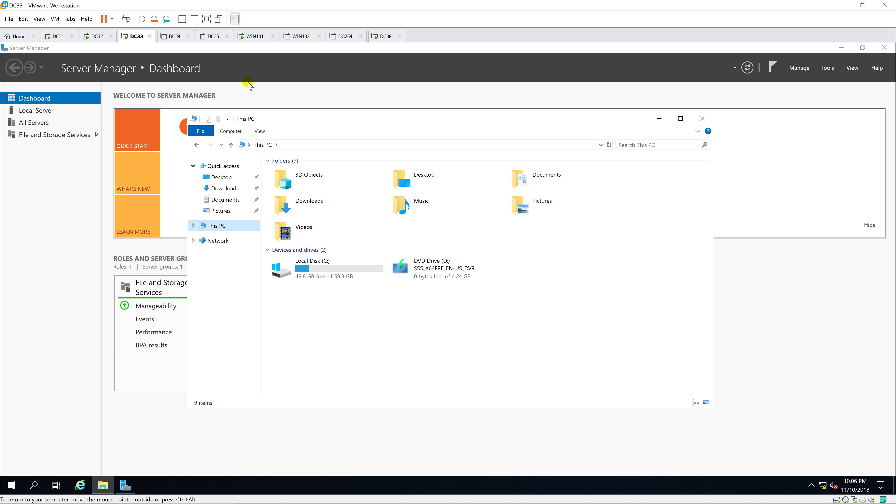
left_click(95, 36)
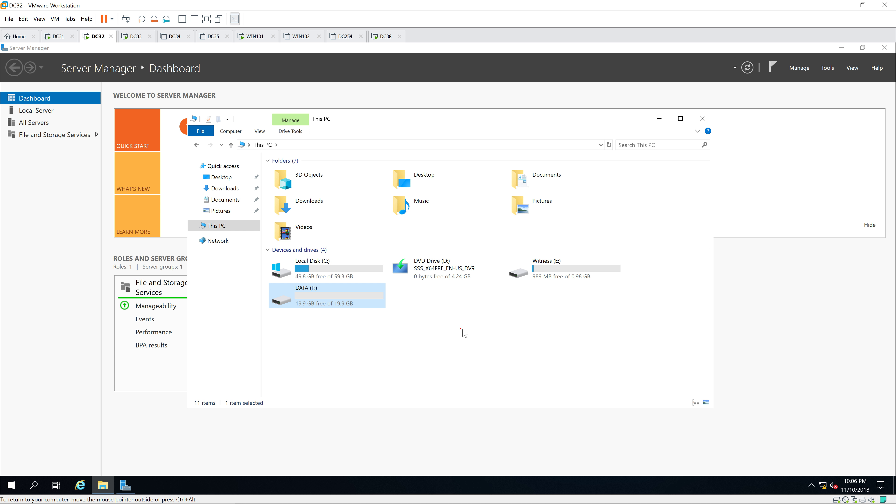
left_click(658, 118)
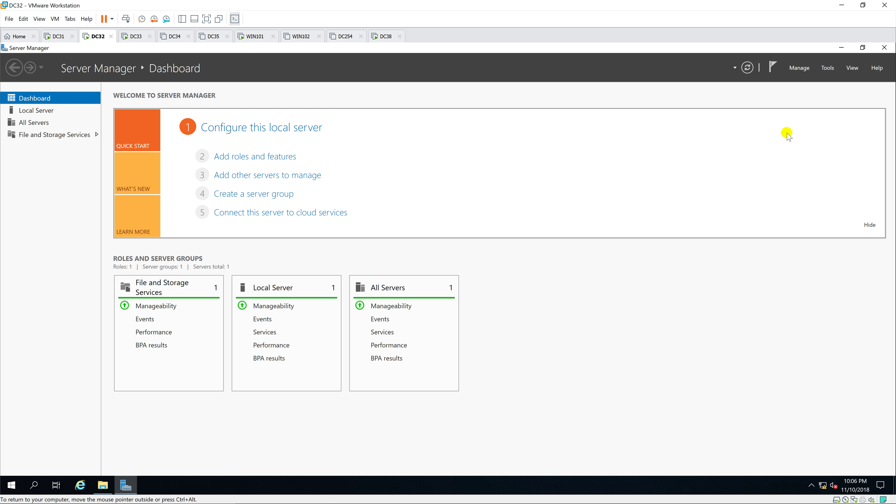
Start Add Roles and Features on DC32 with default options and select the File Server role.
left_click(800, 67)
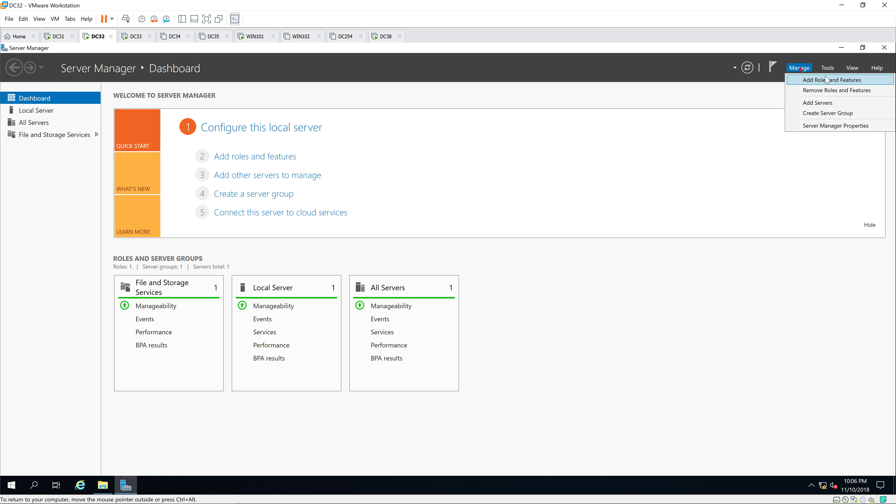
left_click(822, 76)
left_click(360, 72)
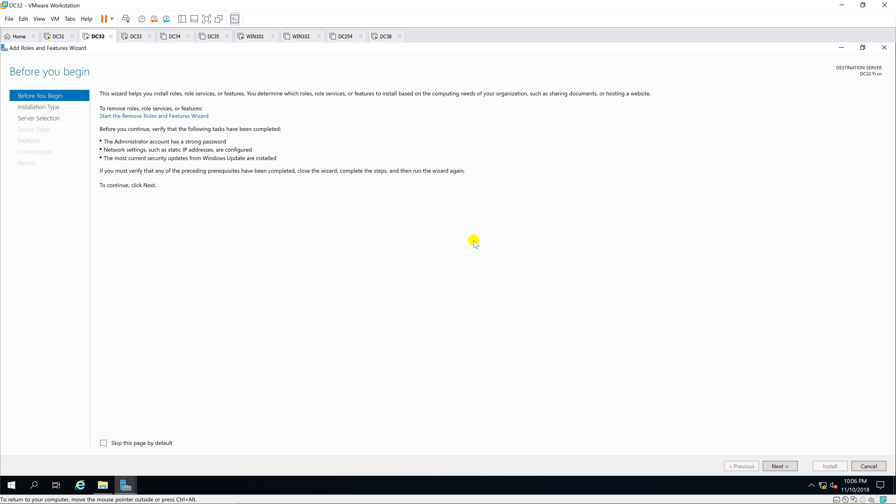
left_click(787, 466)
left_click(780, 466)
left_click(780, 466)
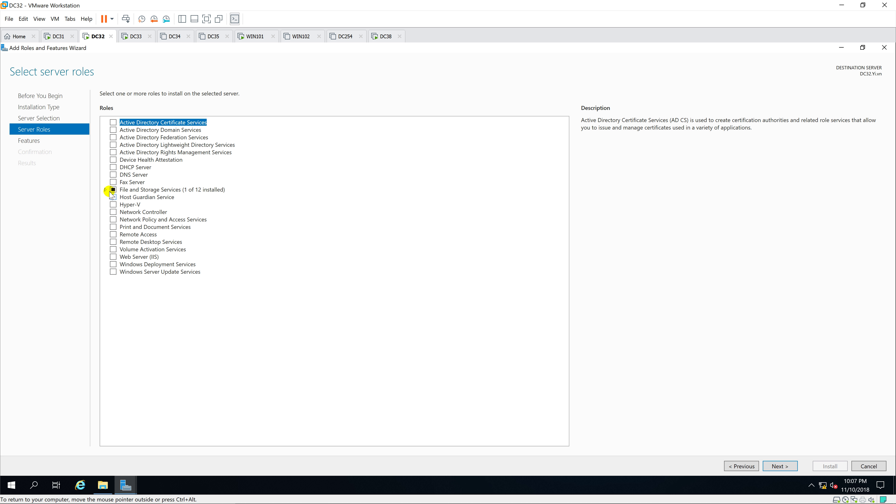
left_click(105, 189)
left_click(113, 198)
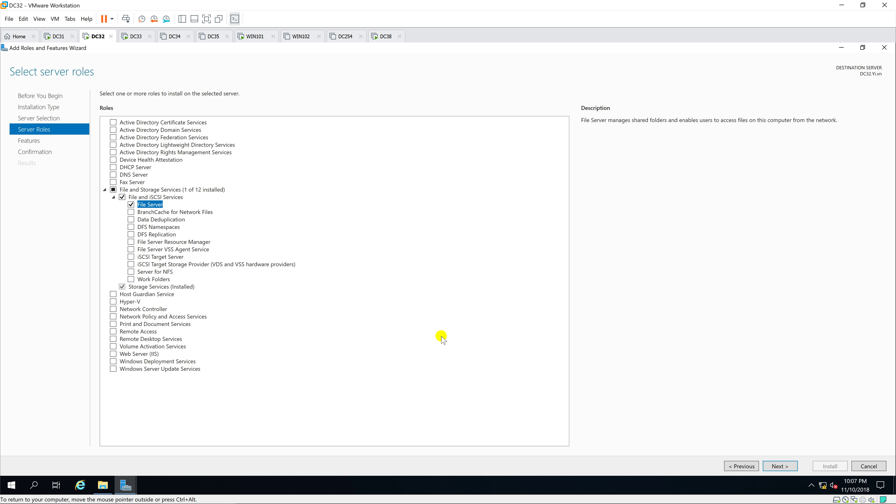
left_click(777, 466)
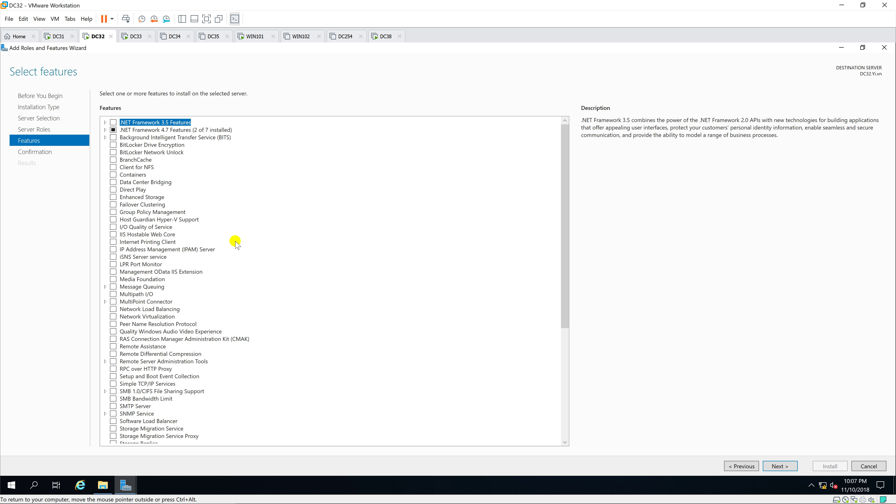
Add Failover Clustering with its management tools, install everything, and close the finished wizard.
left_click(113, 205)
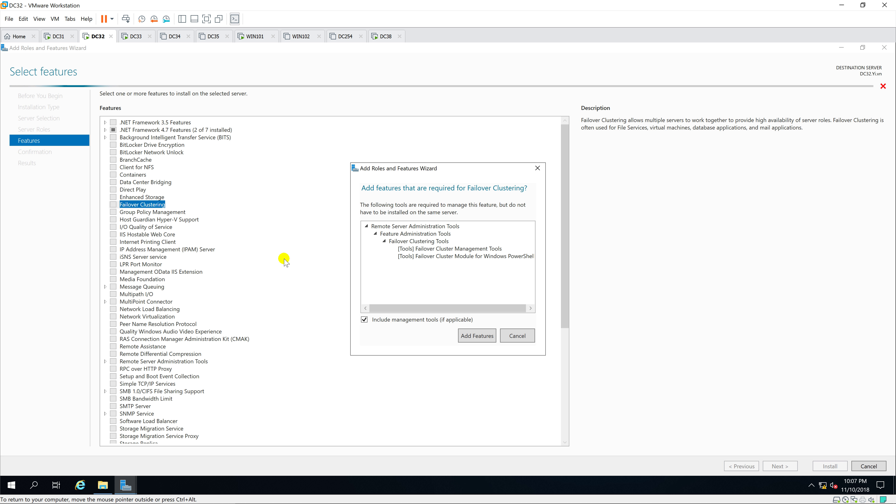
left_click(489, 334)
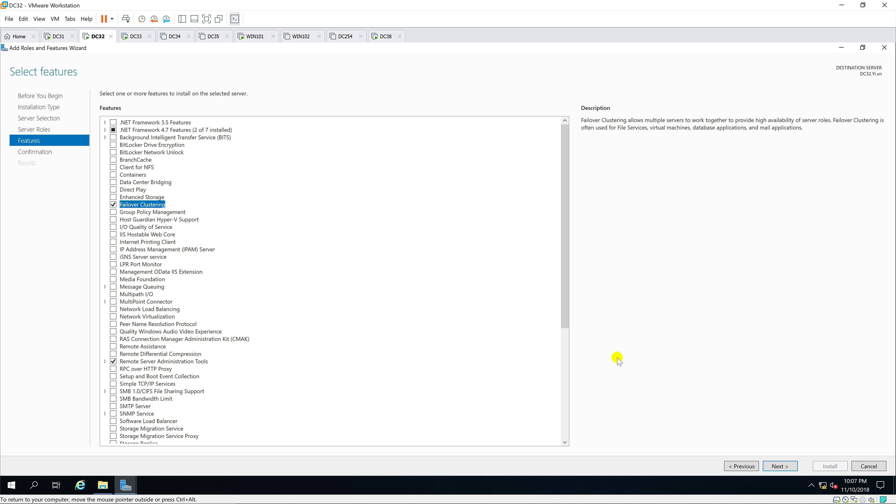
left_click(787, 466)
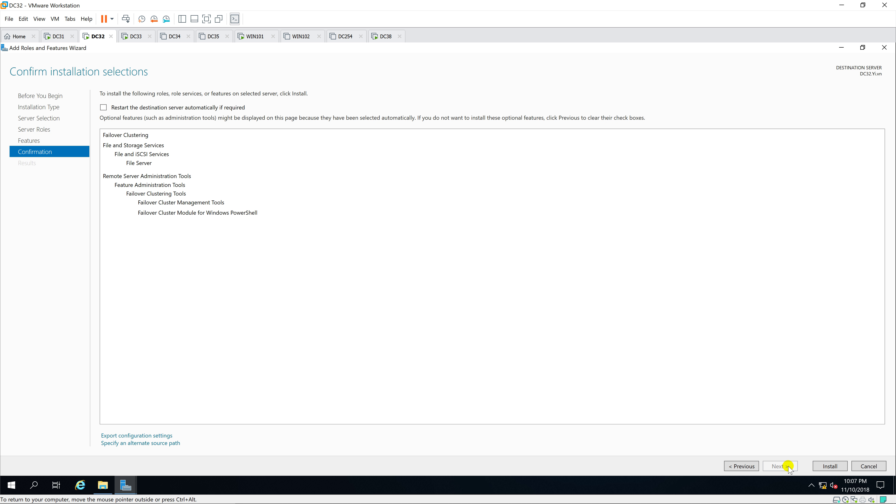
left_click(829, 466)
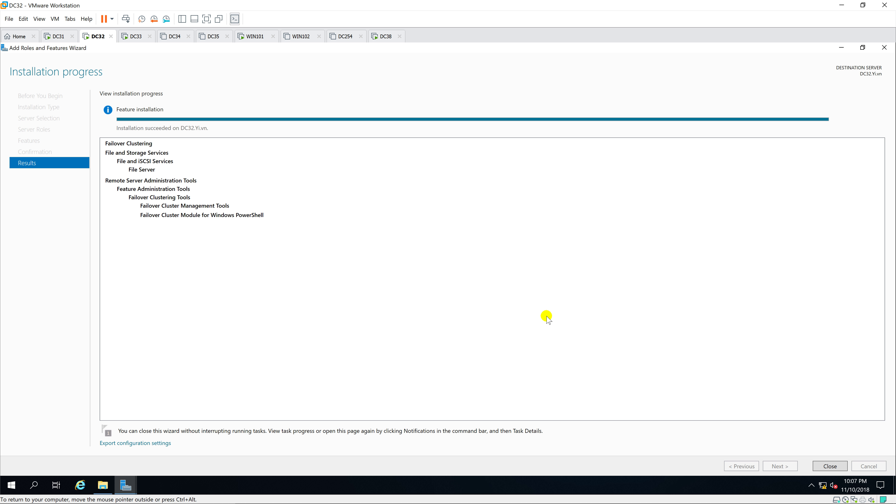
left_click(836, 466)
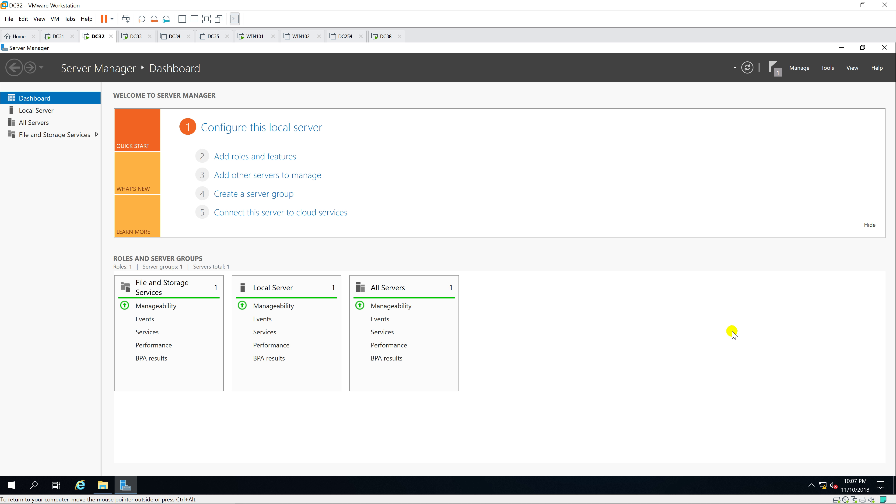
On DC33, start Add Roles and Features and select the File Server role.
left_click(132, 36)
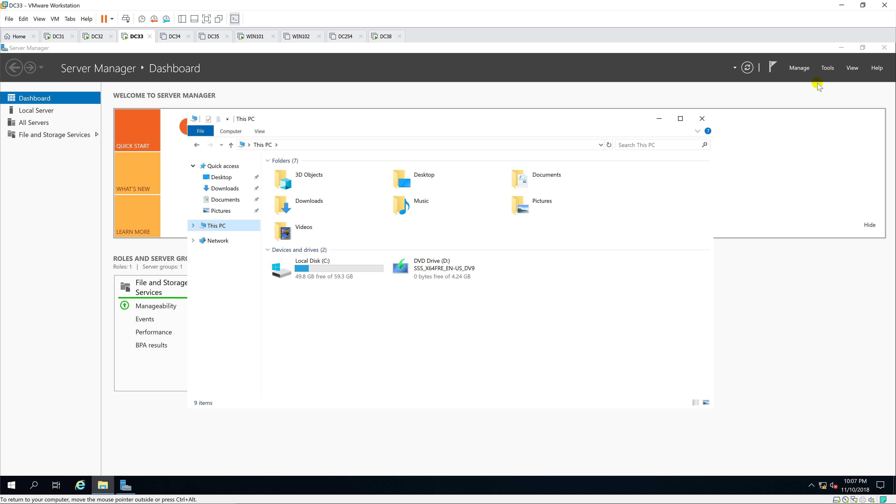
left_click(800, 69)
left_click(828, 80)
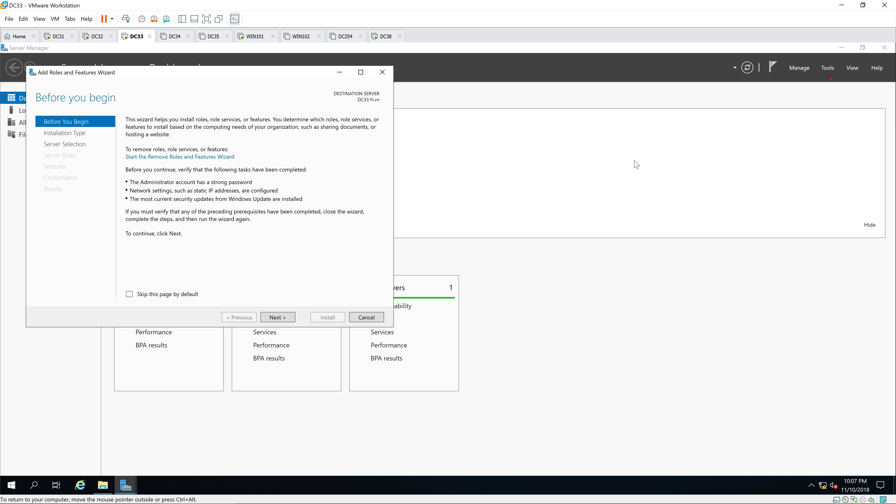
left_click(360, 72)
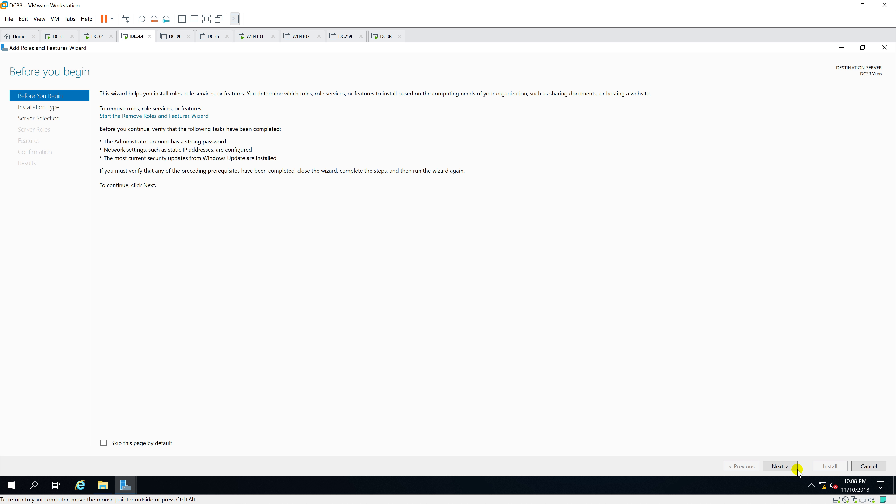
left_click(789, 466)
left_click(790, 466)
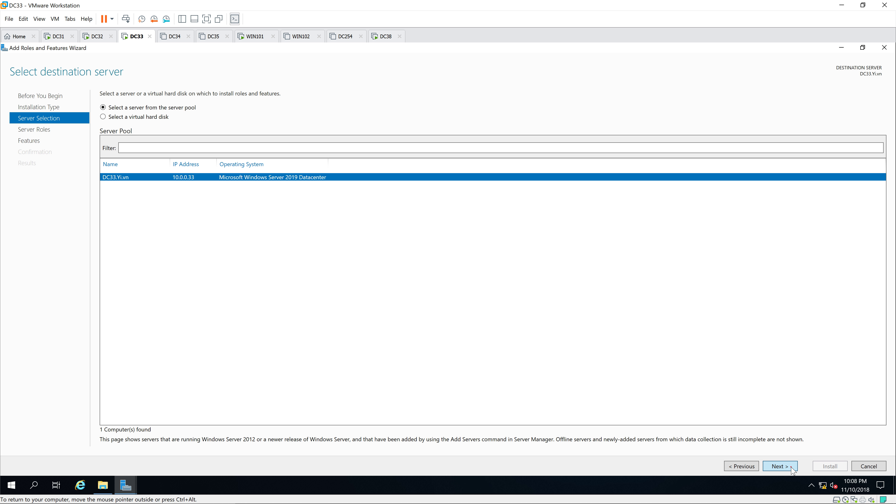
left_click(790, 467)
left_click(106, 190)
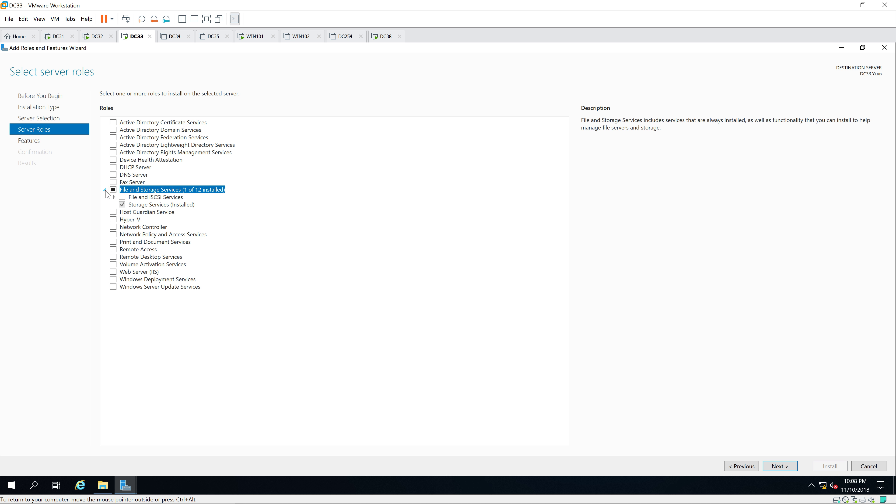
left_click(113, 197)
left_click(131, 204)
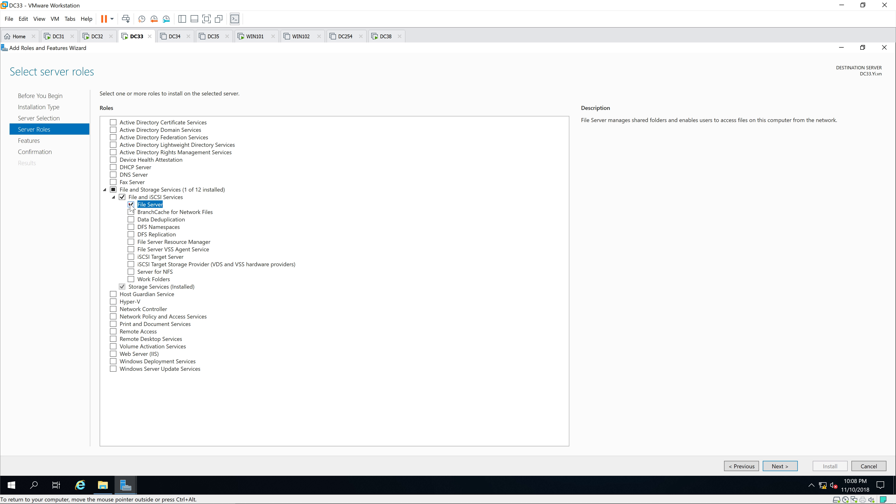
Add Failover Clustering with management tools, install on DC33, then return to DC32.
left_click(789, 466)
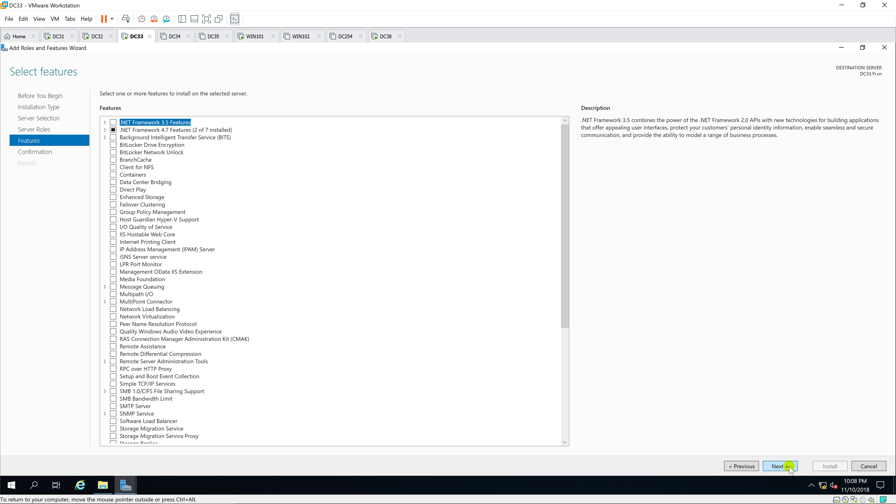
left_click(789, 466)
left_click(740, 466)
left_click(113, 205)
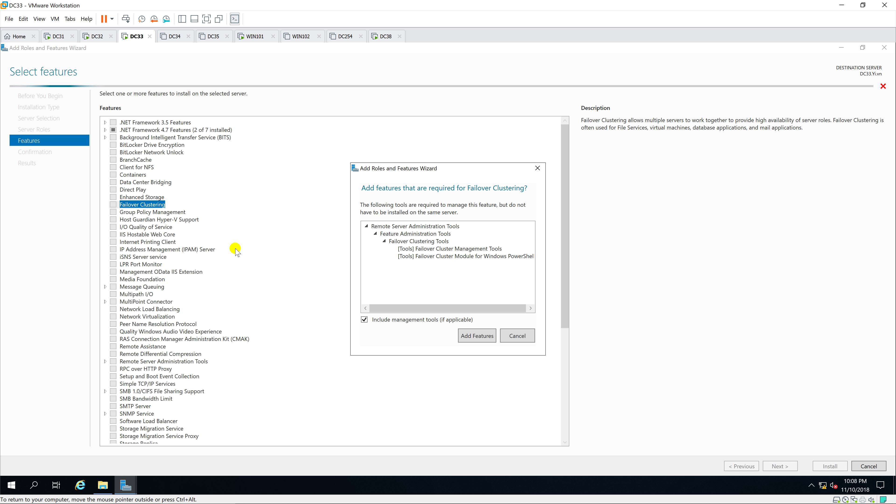
left_click(455, 333)
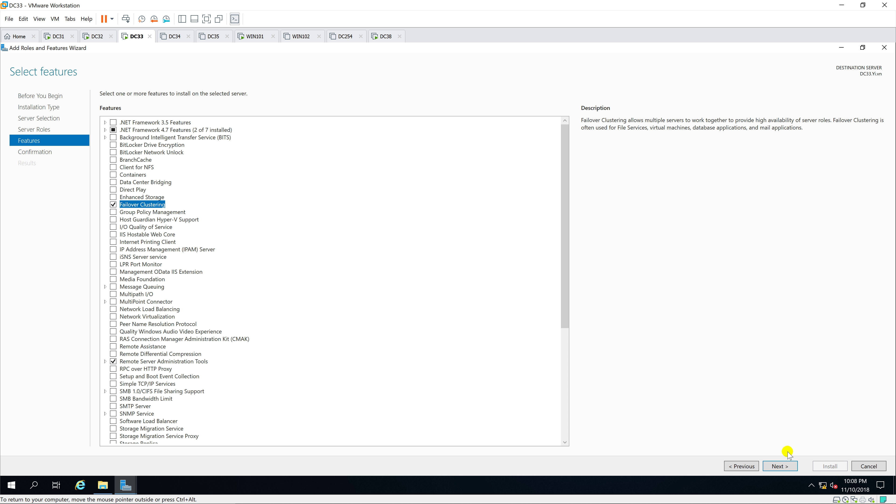
left_click(786, 467)
left_click(827, 466)
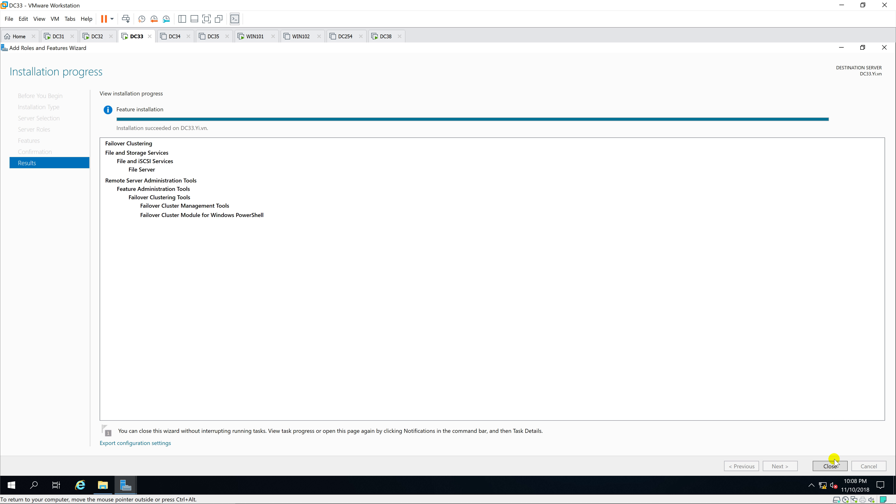
left_click(830, 466)
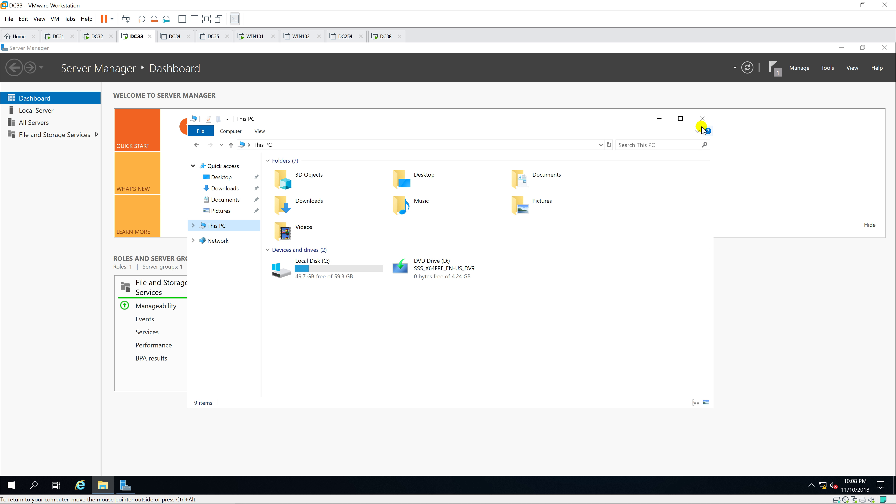
left_click(95, 35)
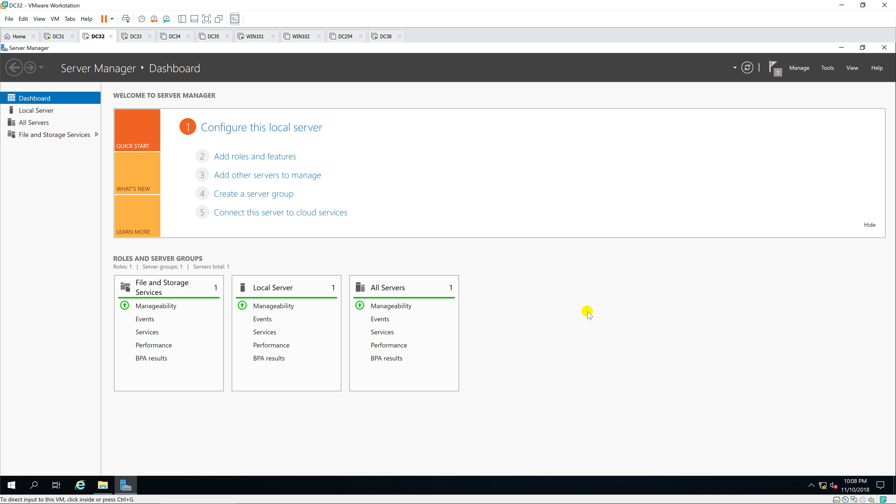
Launch Failover Cluster Manager from Tools and maximize it, dismissing the Windows Admin Center prompt.
left_click(828, 69)
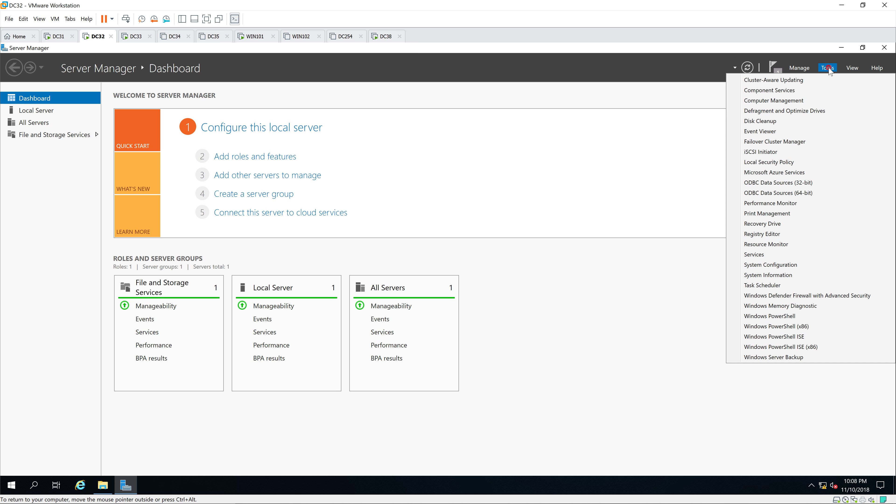
left_click(811, 141)
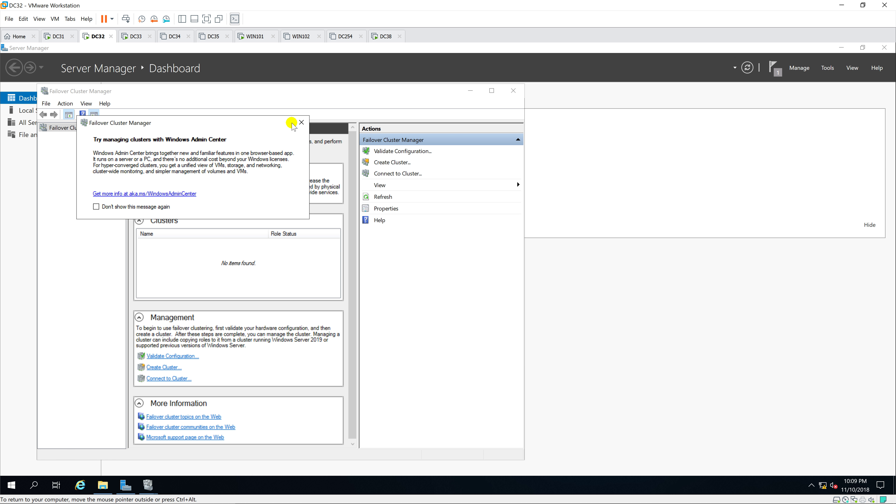
left_click(301, 124)
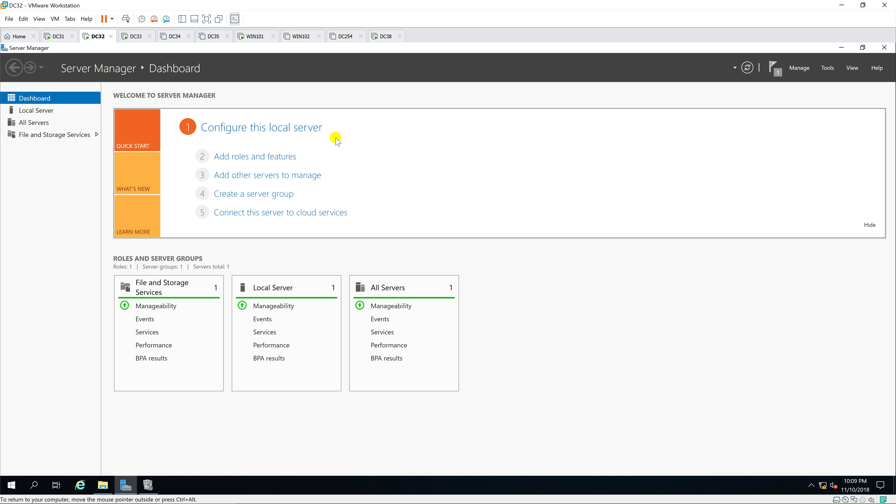
left_click(149, 485)
left_click(492, 91)
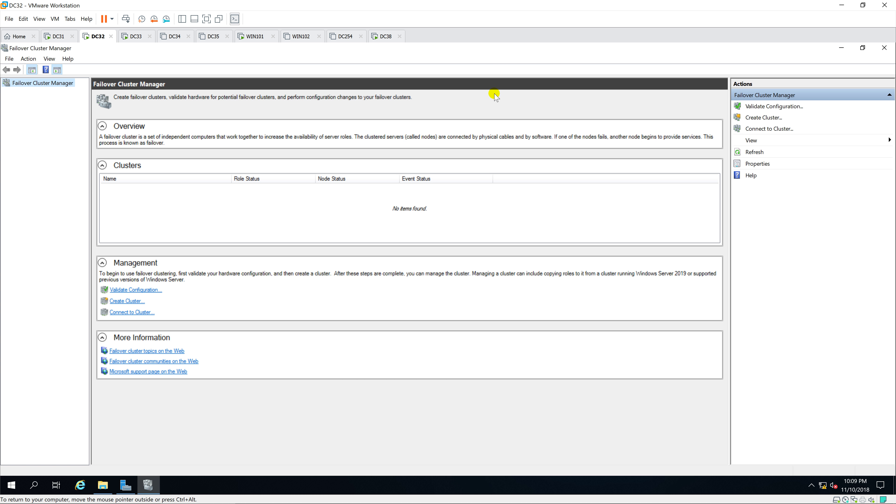
Set up Validate Configuration for servers dc32;dc33 with Run all tests, reaching the confirmation page.
right_click(49, 86)
left_click(117, 90)
left_click(533, 353)
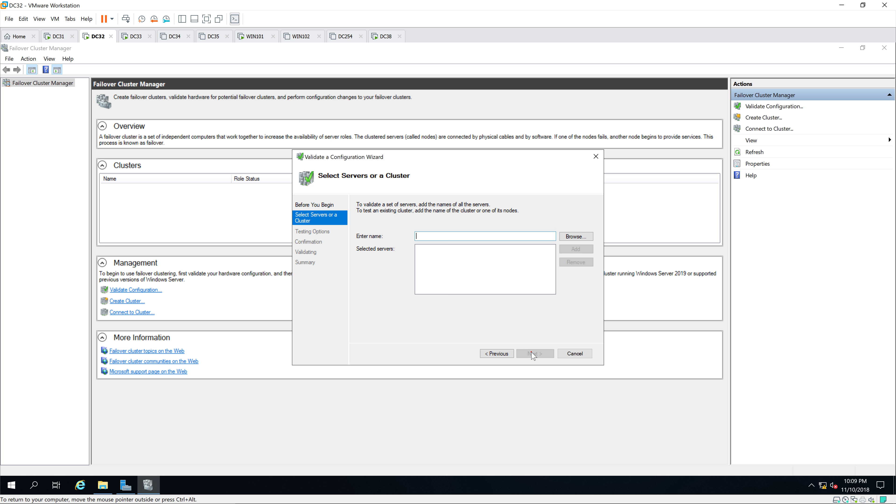
left_click(560, 236)
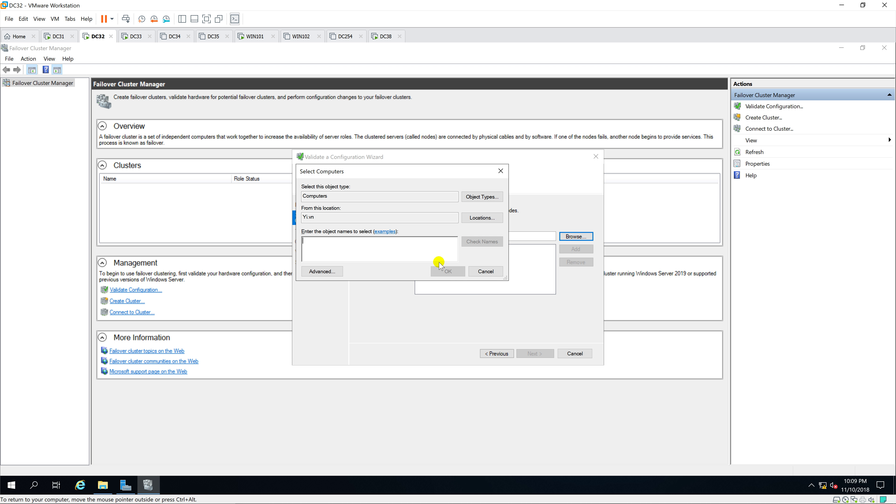
type("dc32")
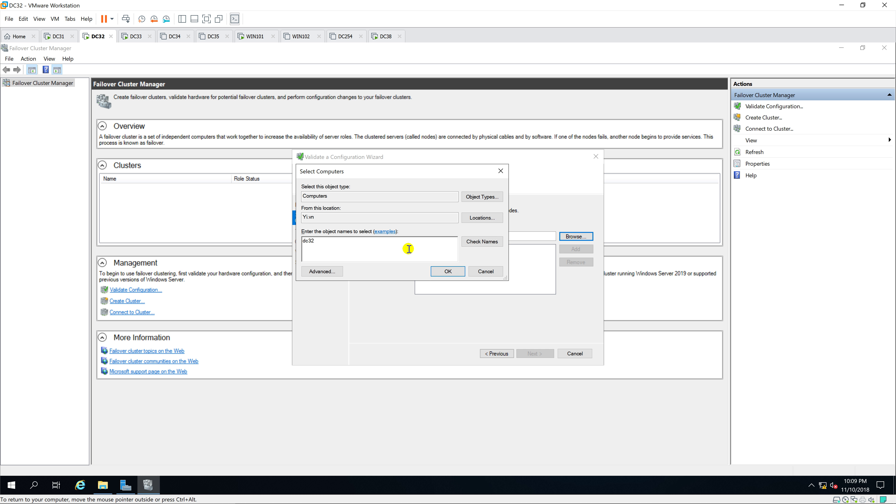
type(";dc33")
left_click(478, 242)
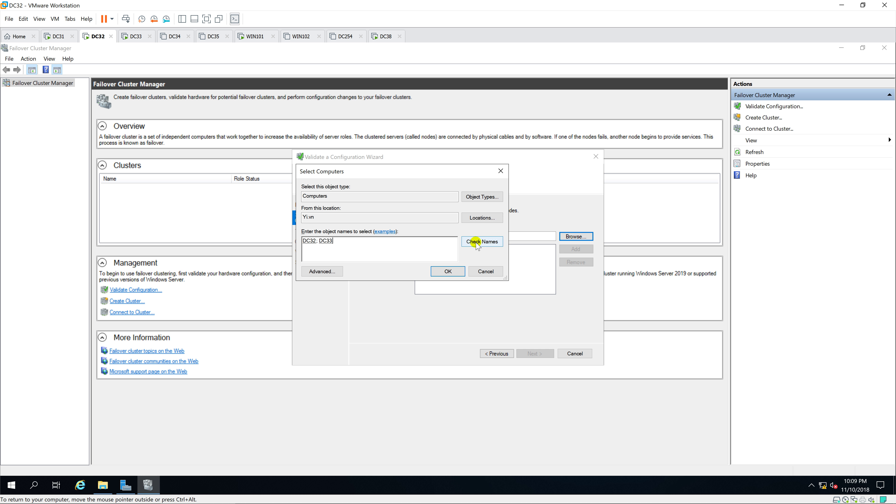
left_click(448, 271)
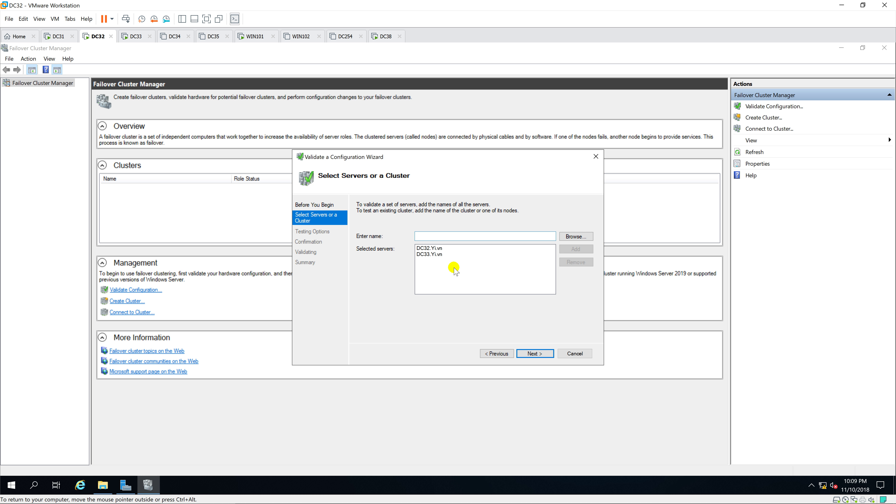
left_click(541, 354)
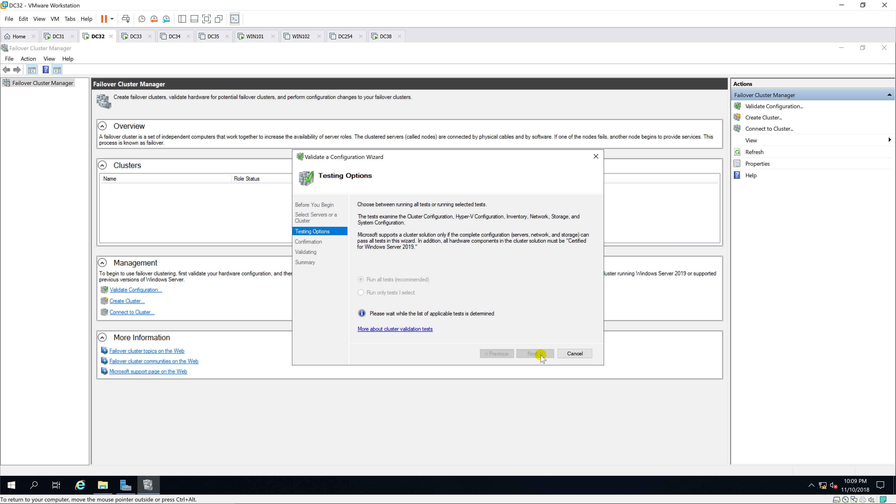
left_click(541, 354)
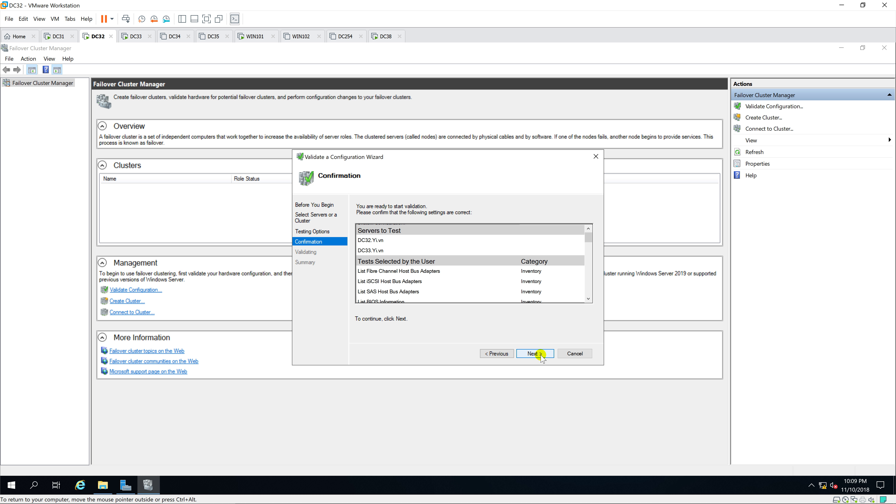
left_click(509, 354)
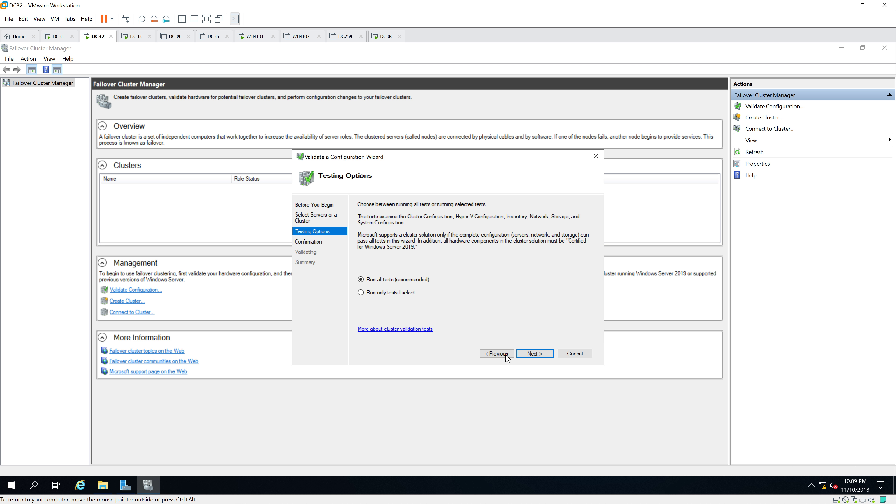
left_click(541, 354)
Run all validation tests on DC32 and DC33 and wait for the Summary page.
left_click(541, 354)
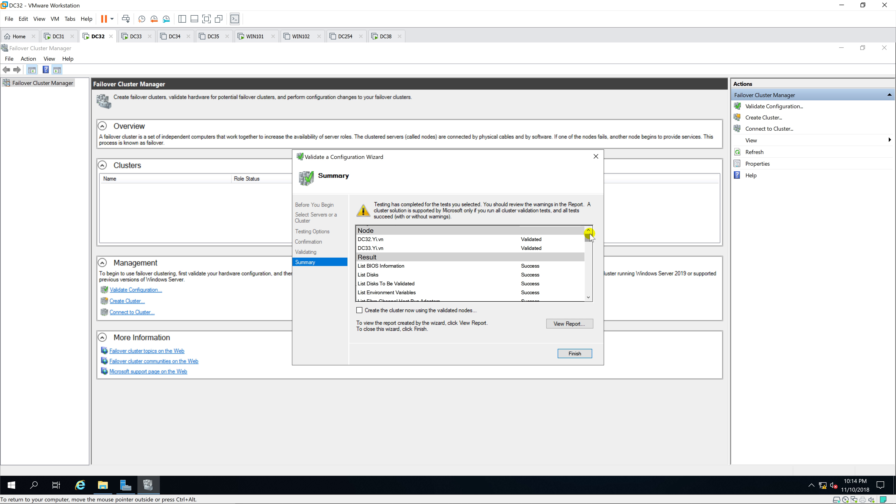
Review the Network and System Configuration warnings in the summary and finish the validation wizard.
left_click_drag(589, 236, 587, 274)
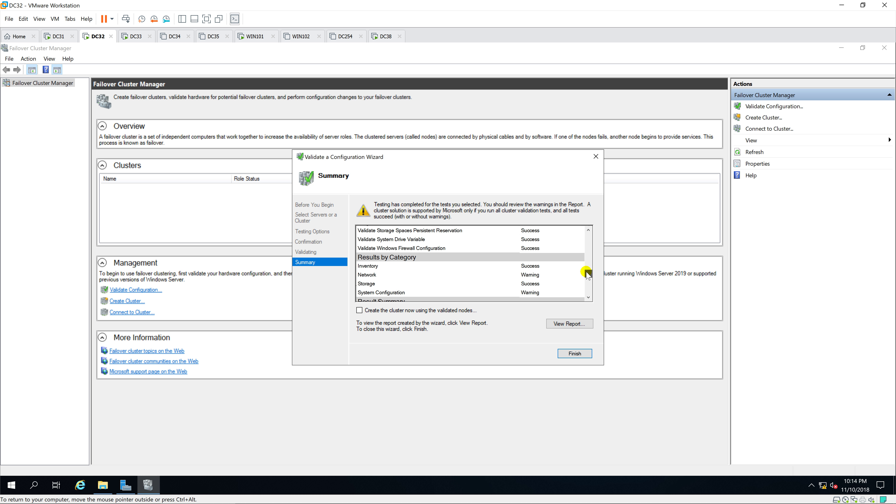
left_click(575, 353)
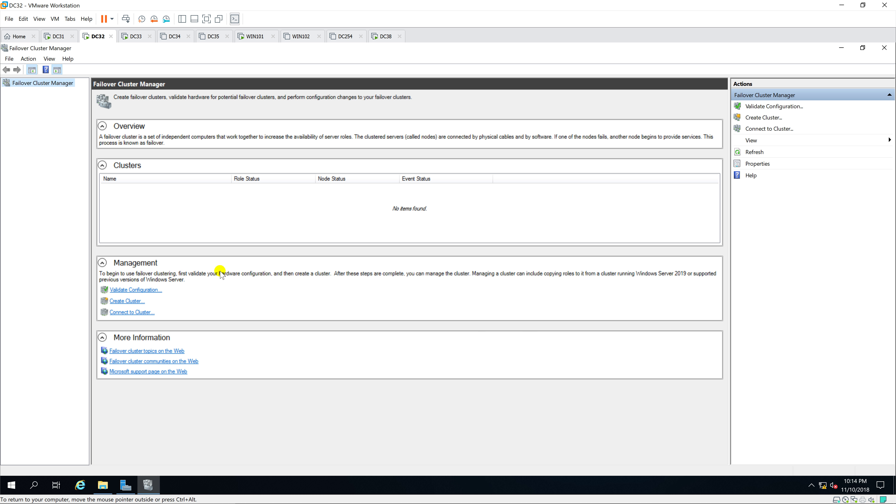
Start the Create Cluster wizard and add DC32 and DC33 as the cluster servers.
right_click(38, 84)
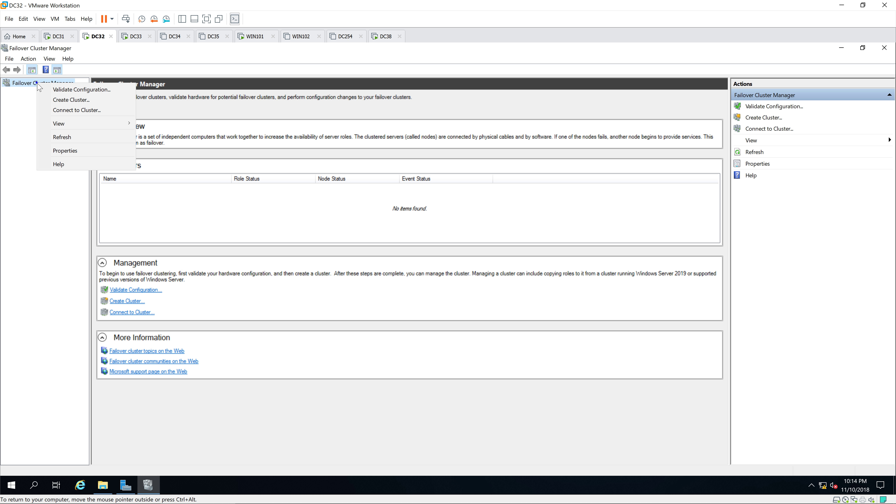
left_click(68, 100)
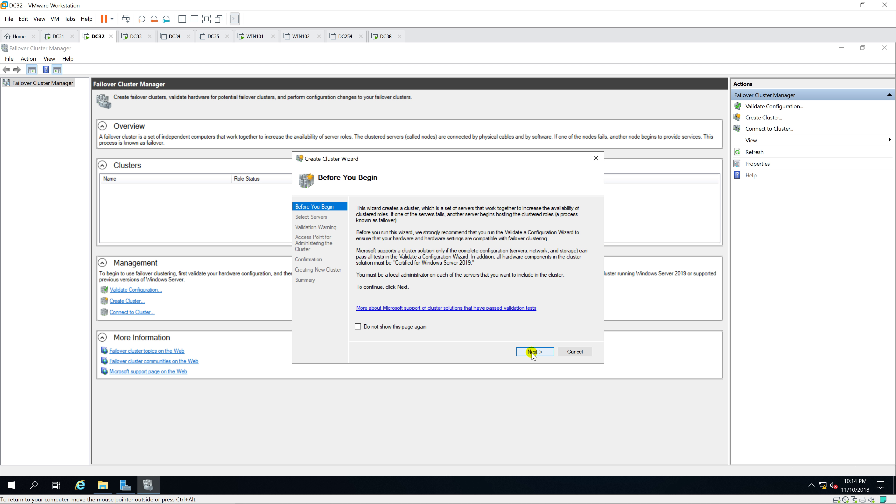
left_click(533, 352)
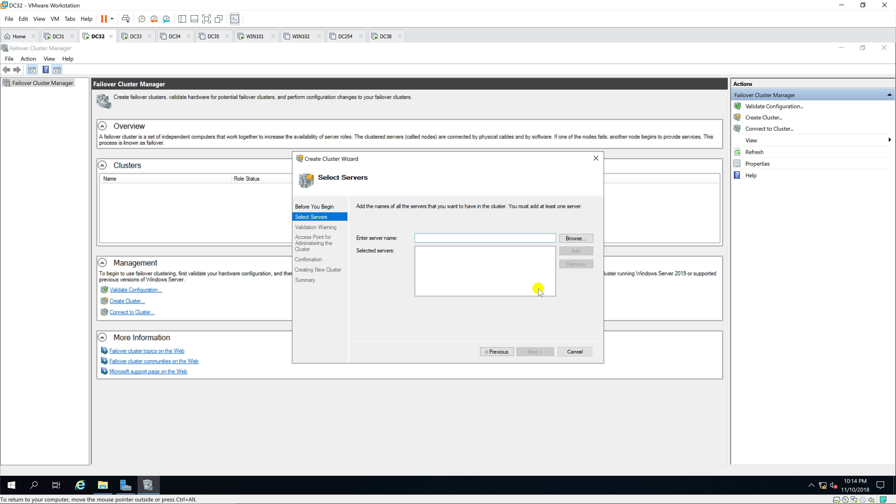
left_click(570, 237)
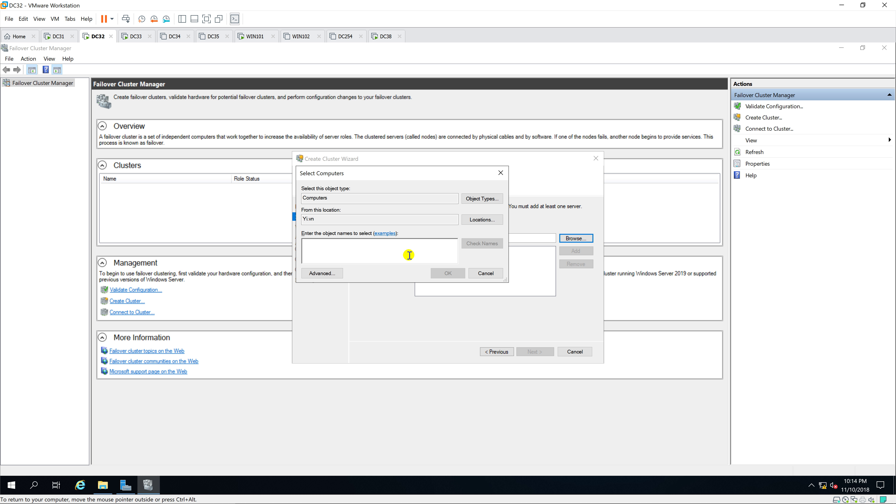
type("DC32")
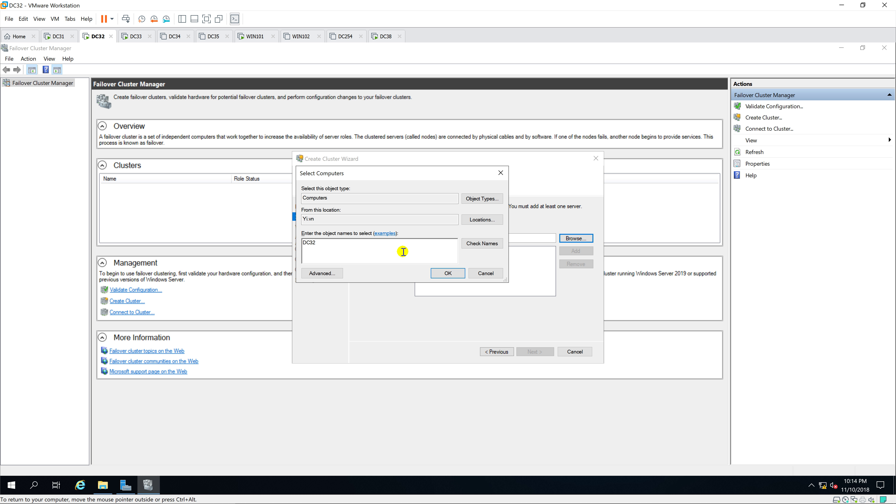
type(";DC33")
left_click(483, 243)
left_click(450, 273)
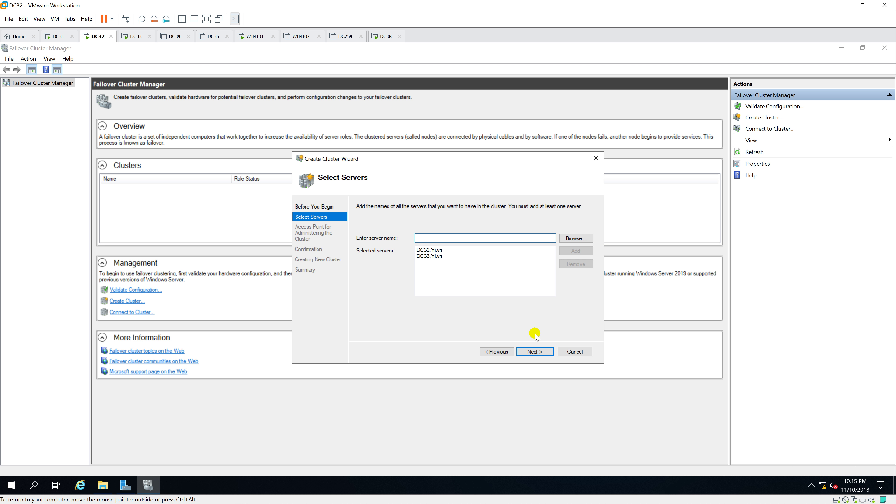
type("FileServer")
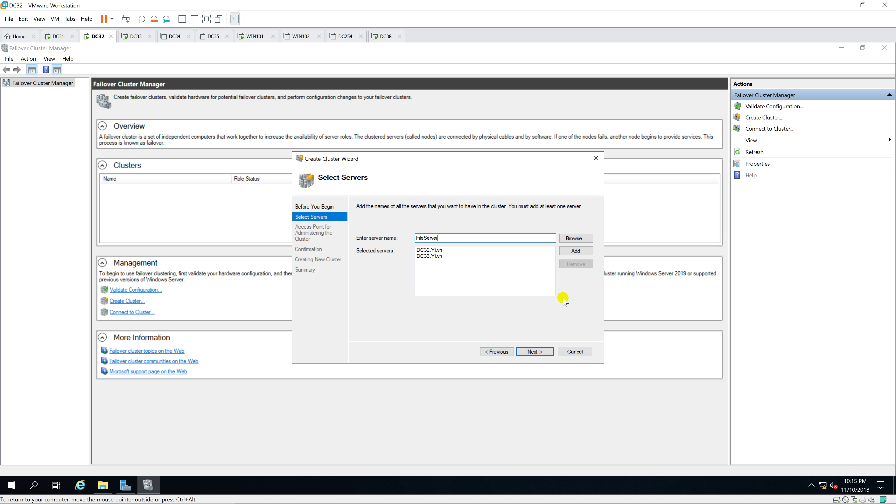
left_click(539, 350)
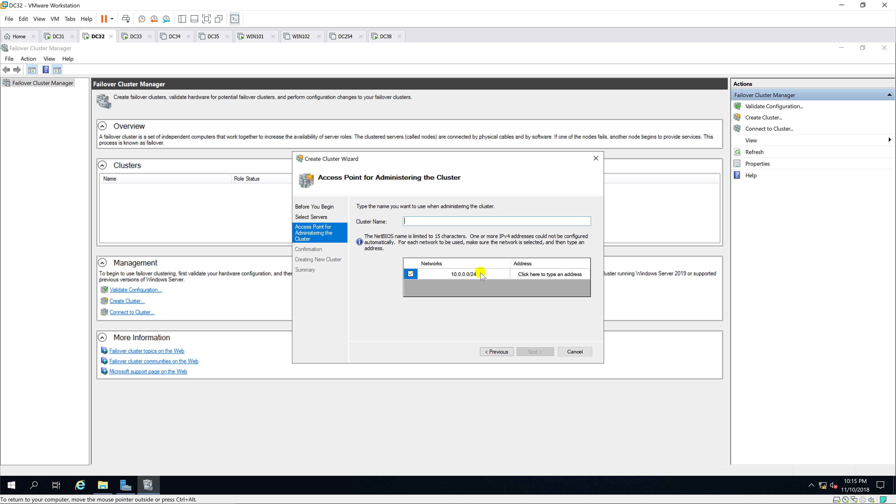
Name the cluster FileServer with static address 10.0.0.200 and proceed to Confirmation.
type("FileServer")
left_click(535, 275)
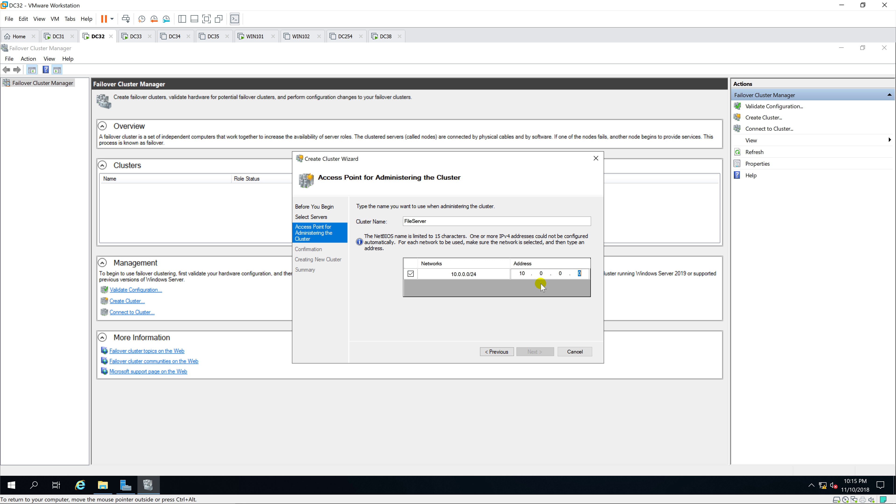
type("1")
key("BackSpace")
type("200")
left_click(546, 349)
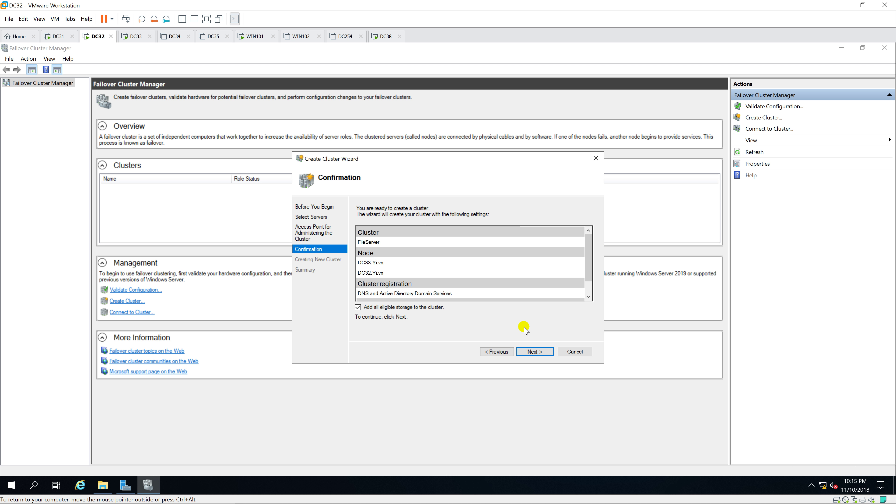
Create cluster FileServer.Yi.vn on nodes DC32 and DC33, then finish the wizard.
left_click(535, 352)
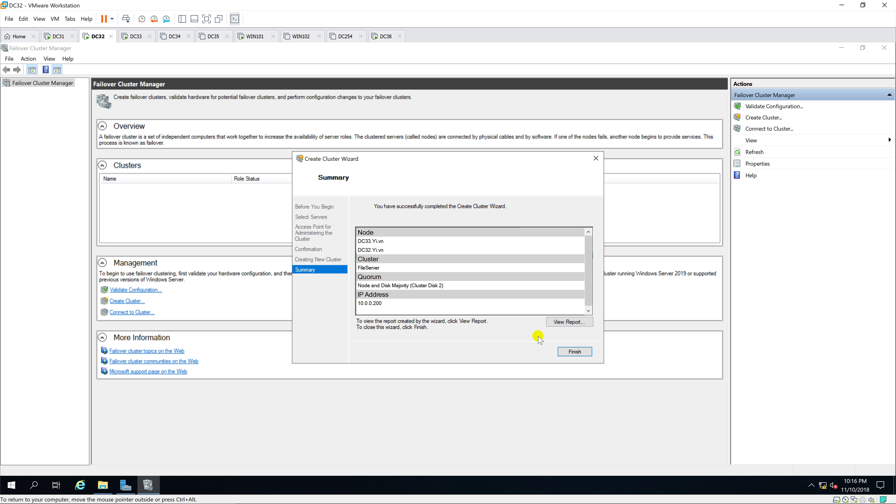
left_click(571, 352)
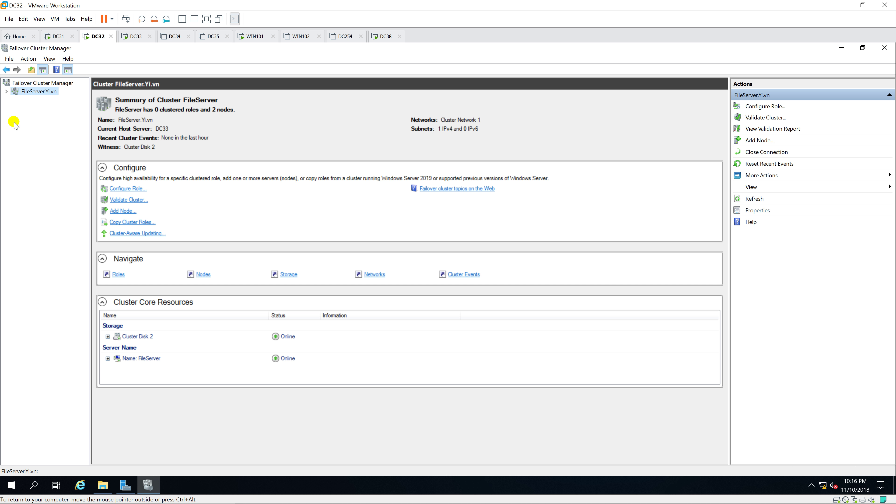
Expand the FileServer.Yi.vn cluster and check that nodes DC32 and DC33 are Up.
left_click(6, 91)
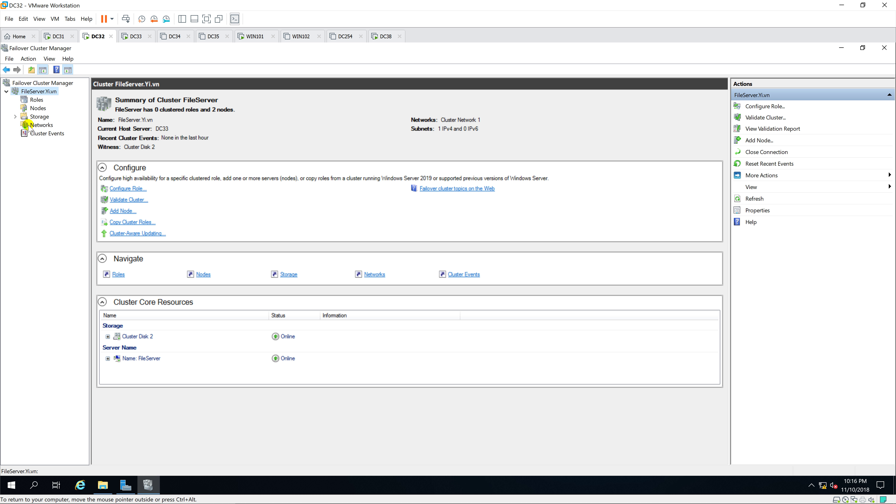
left_click(38, 108)
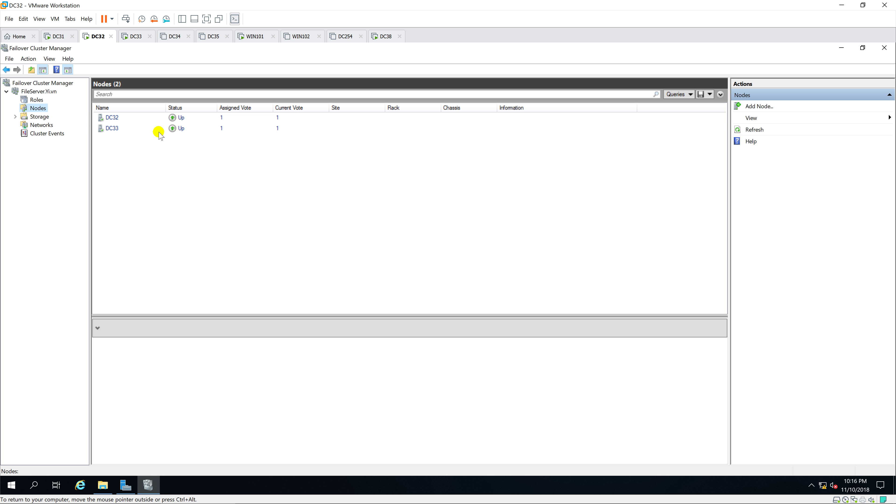
left_click(209, 119)
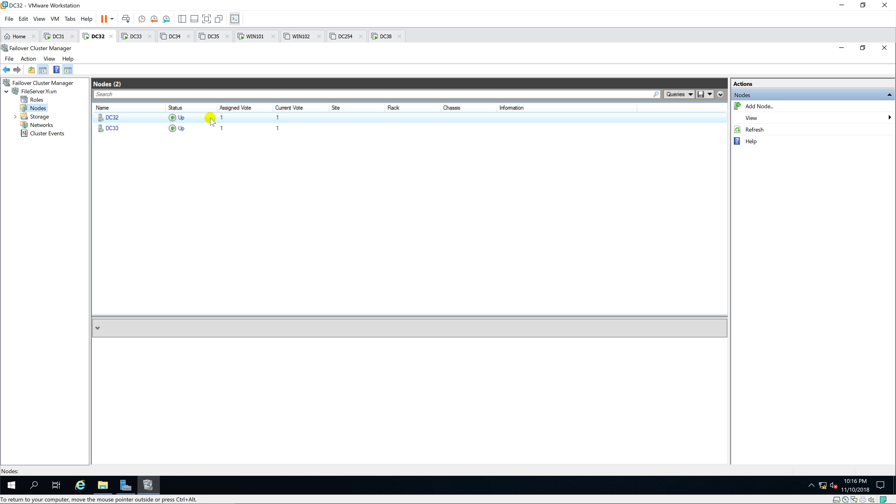
left_click(208, 129)
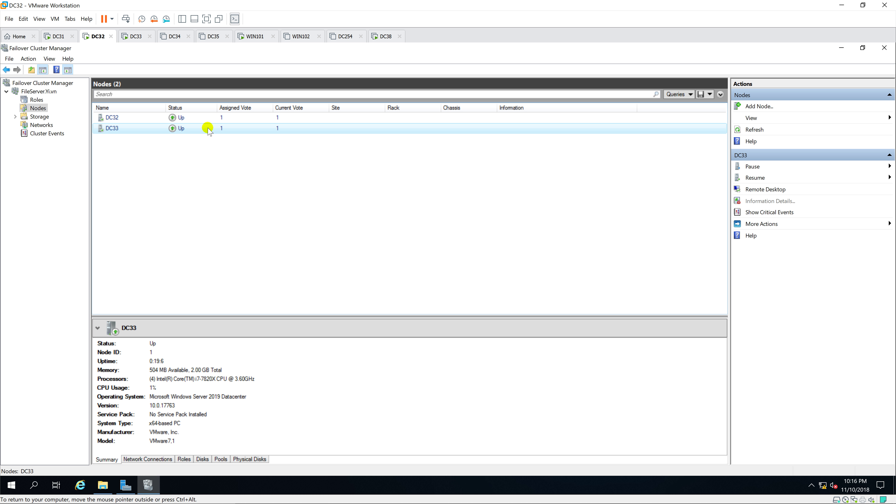
left_click(210, 119)
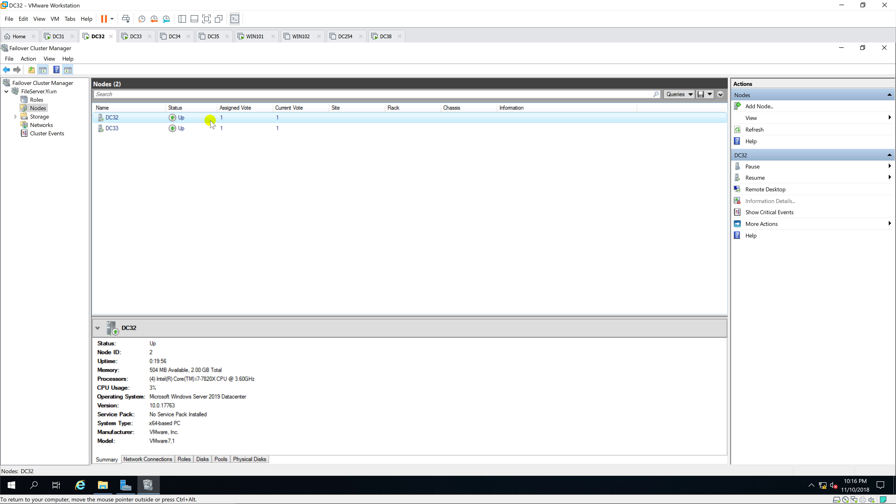
Confirm Cluster Disk 1 and the Cluster Disk 2 quorum witness are Online, then view Roles.
left_click(39, 116)
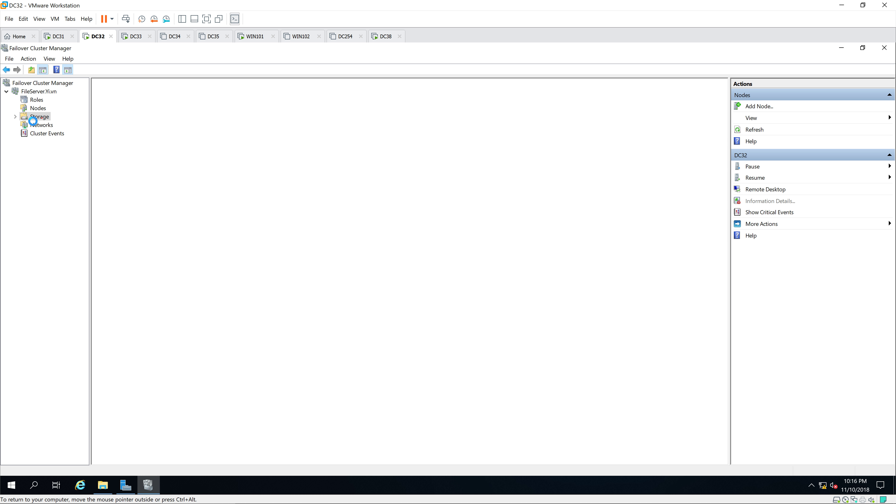
left_click(14, 118)
left_click(46, 125)
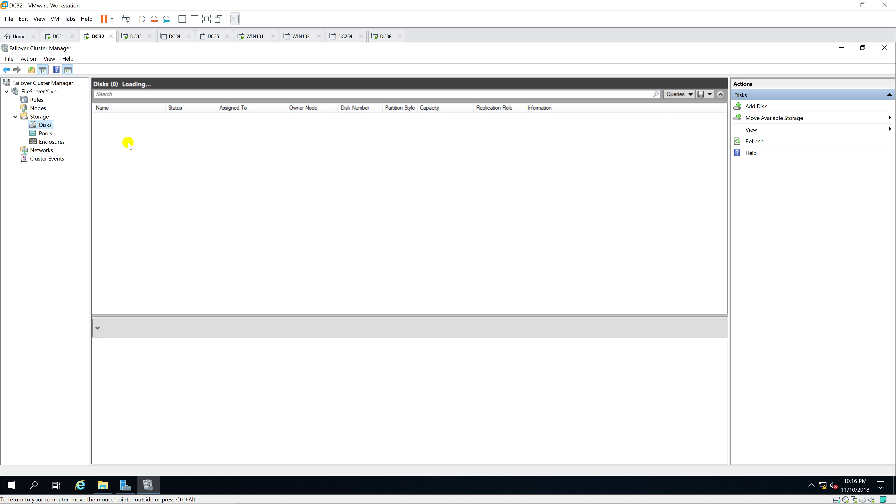
left_click(226, 118)
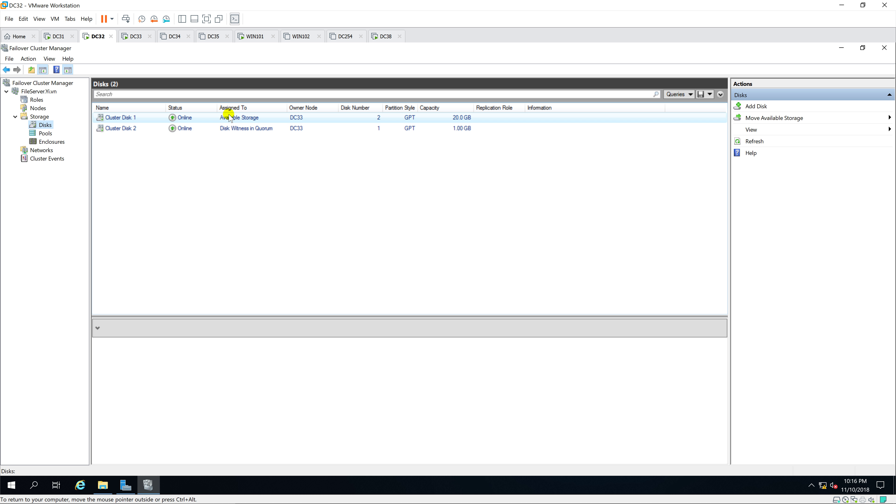
left_click(225, 129)
left_click(220, 132)
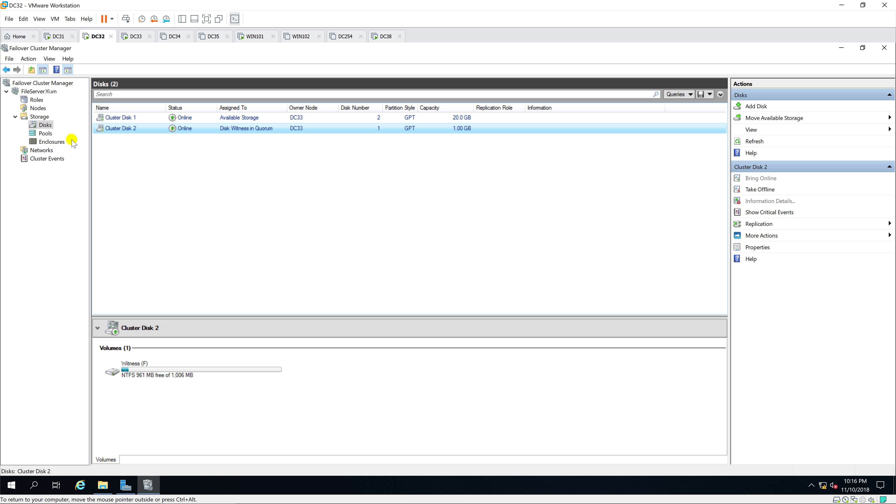
left_click(37, 100)
Start a new clustered role and choose a general-use File Server.
right_click(36, 101)
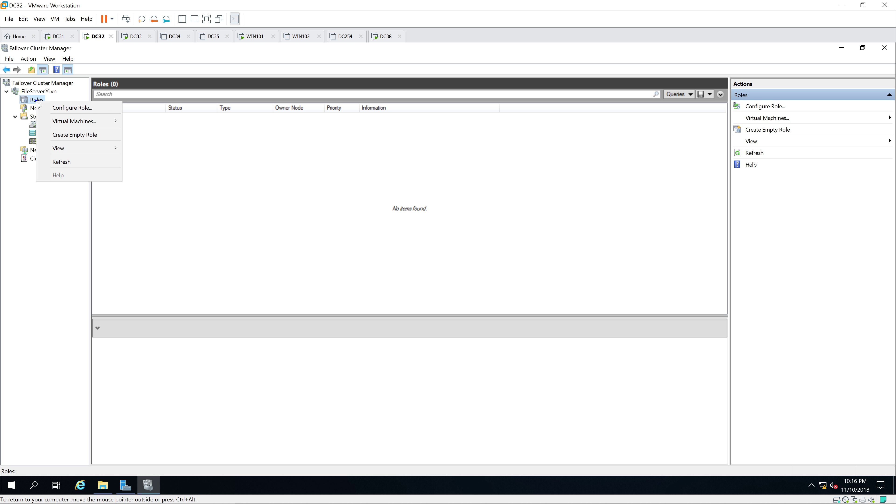
left_click(76, 109)
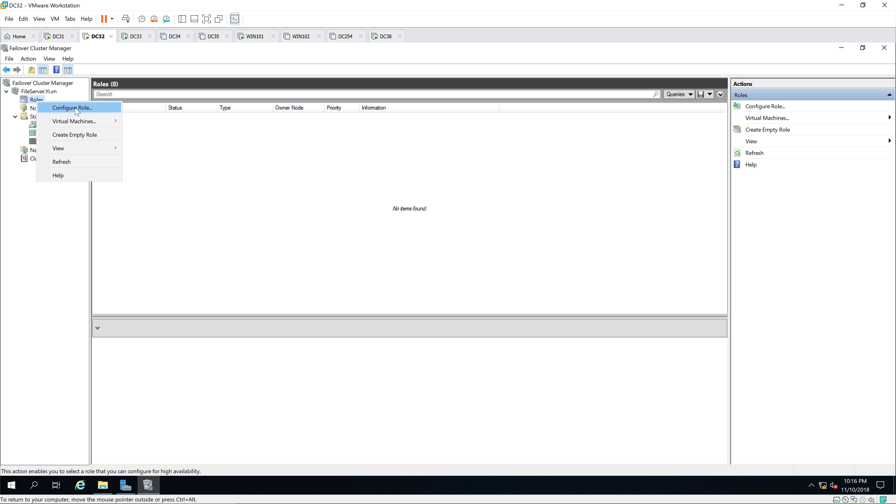
left_click(534, 353)
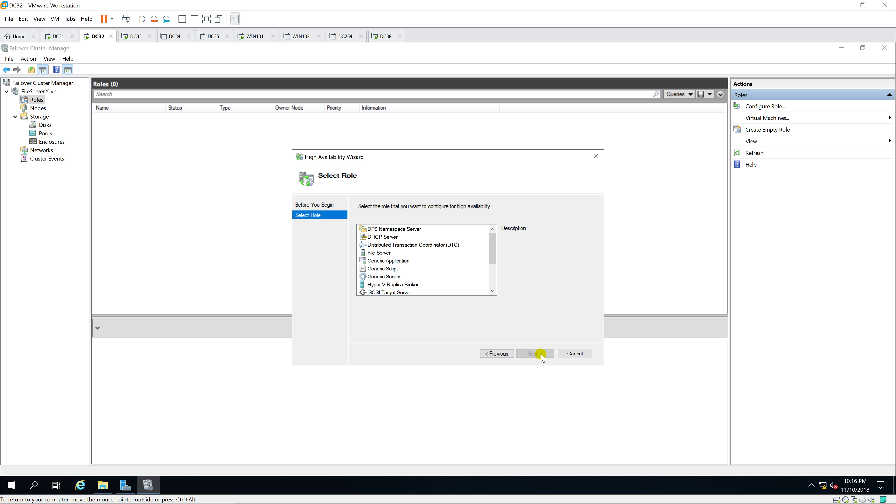
left_click(375, 251)
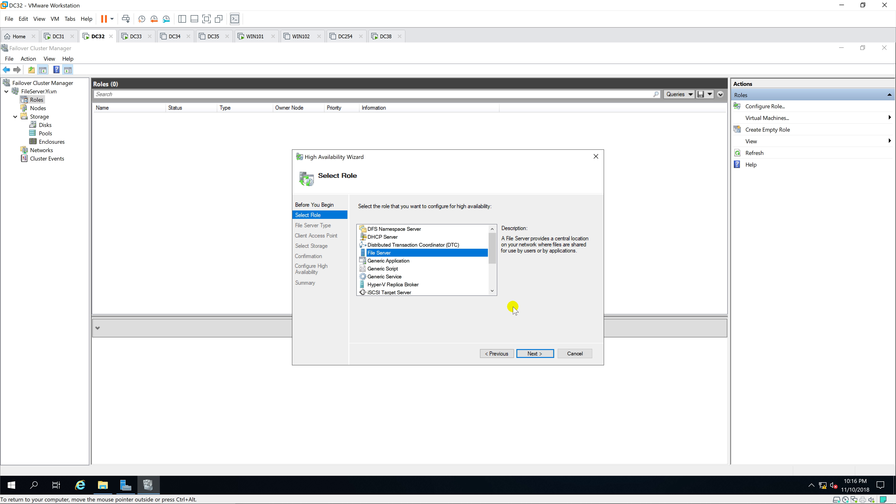
left_click(541, 353)
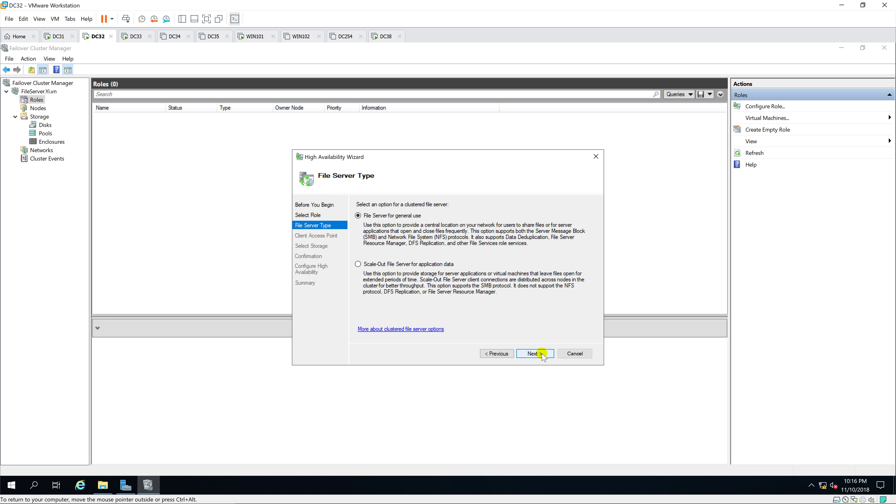
left_click(541, 354)
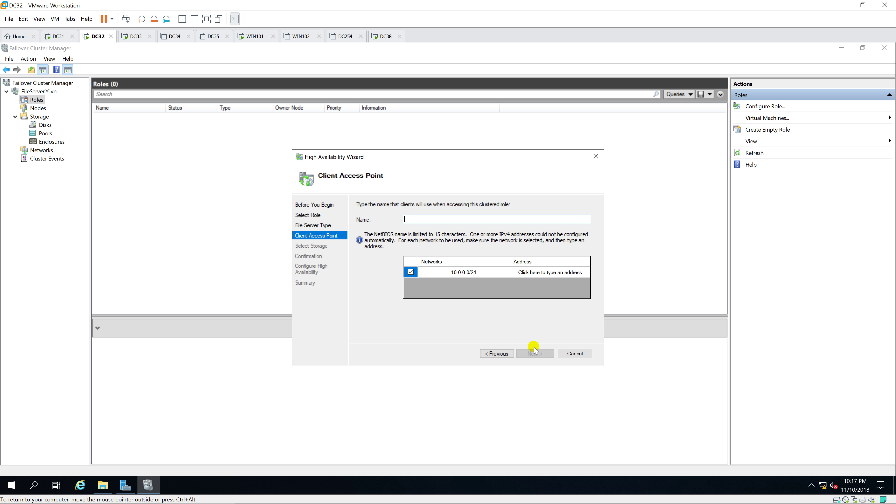
Name the role FileServer01 at 10.0.0.100 with Cluster Disk 1, and finish the wizard.
type("FileServer01")
left_click(566, 277)
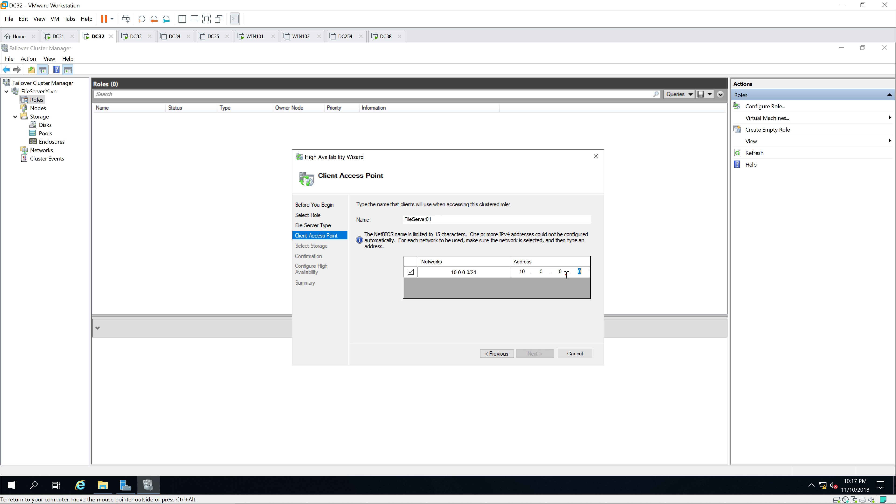
type("100")
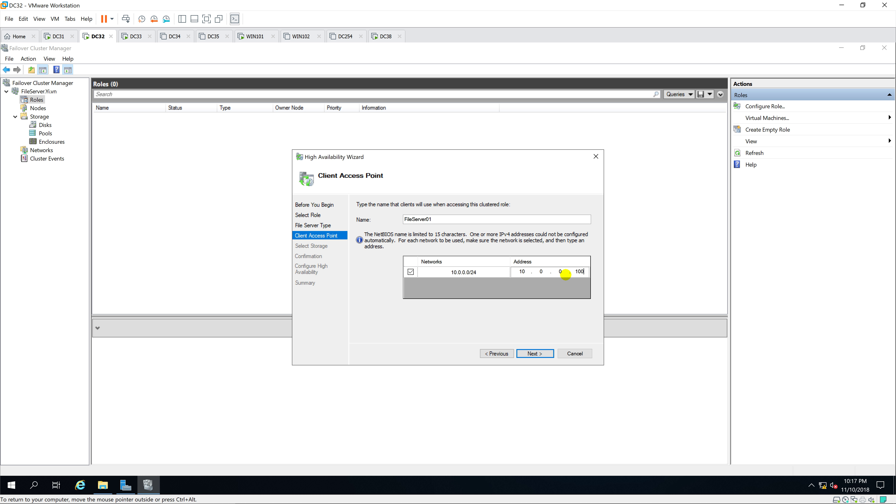
left_click(543, 353)
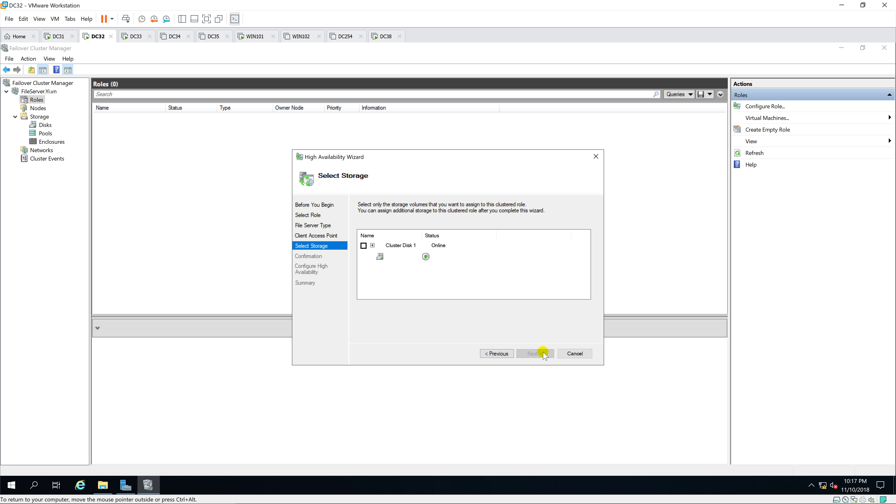
left_click(363, 244)
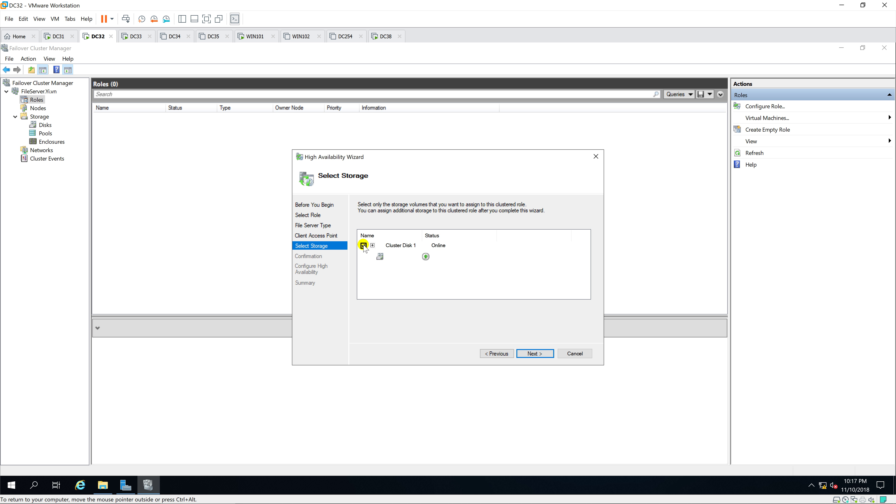
left_click(535, 353)
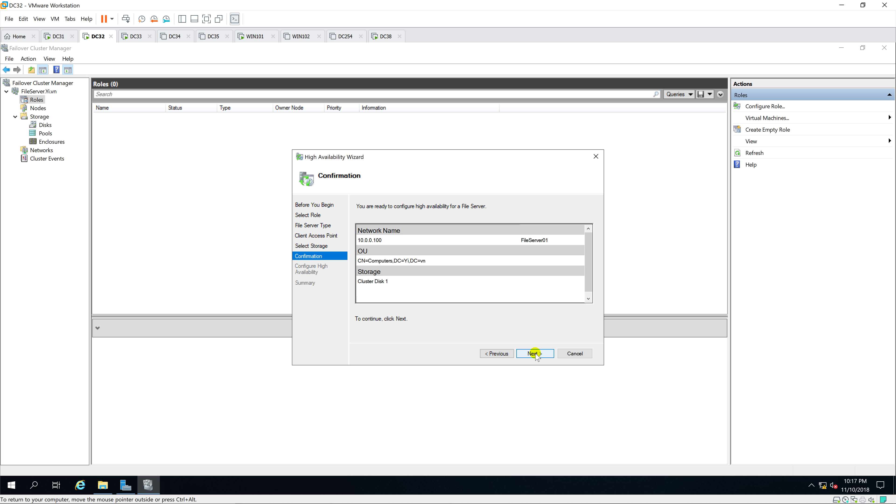
left_click(535, 354)
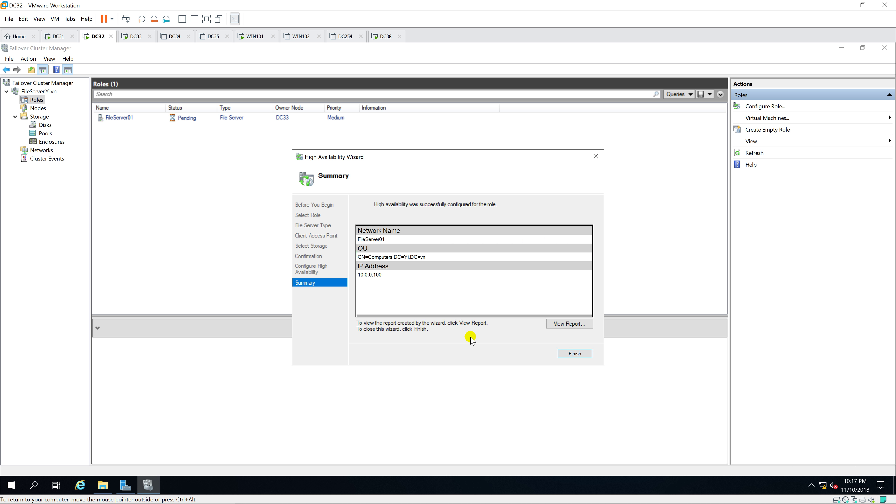
left_click(572, 353)
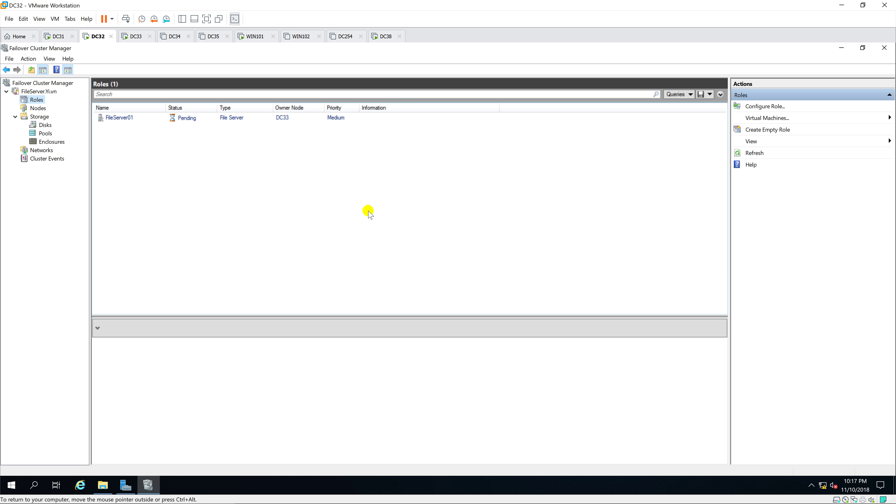
Inspect FileServer01's details and the status of node DC33.
left_click(134, 120)
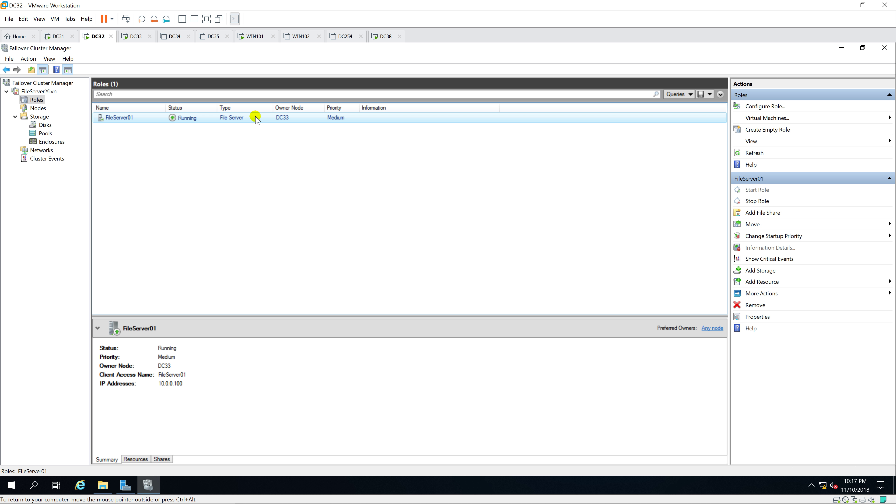
left_click(37, 91)
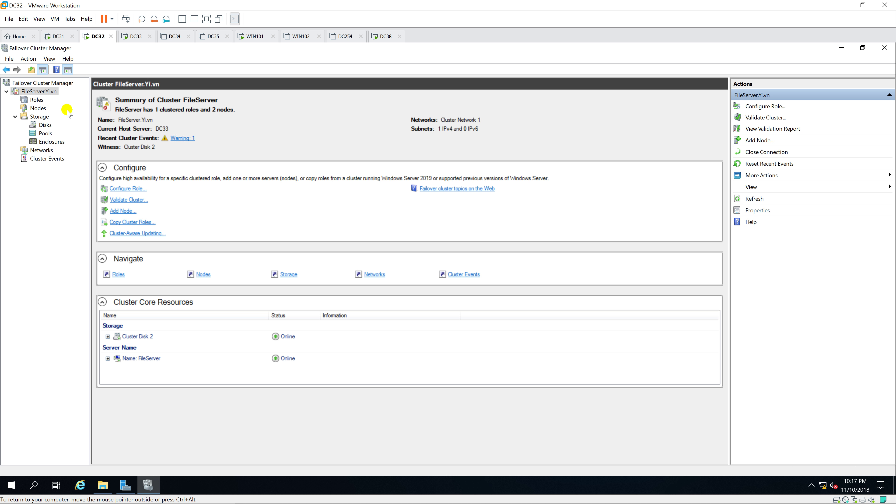
left_click(38, 108)
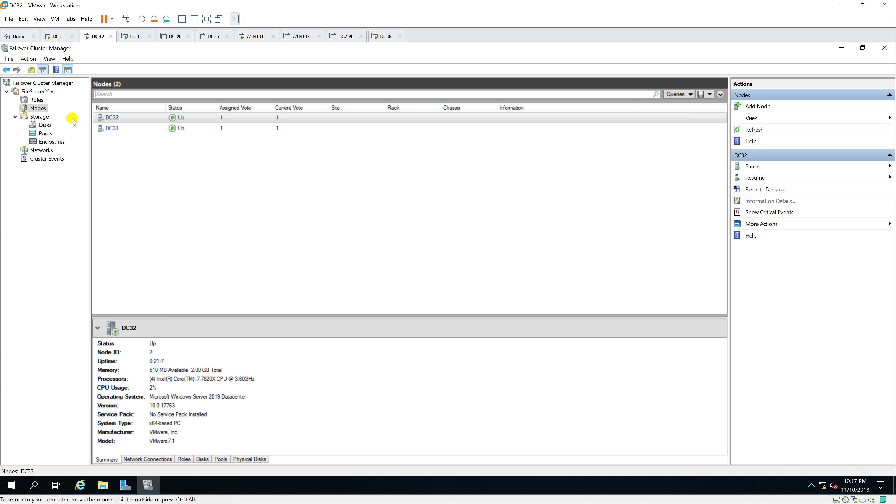
left_click(215, 131)
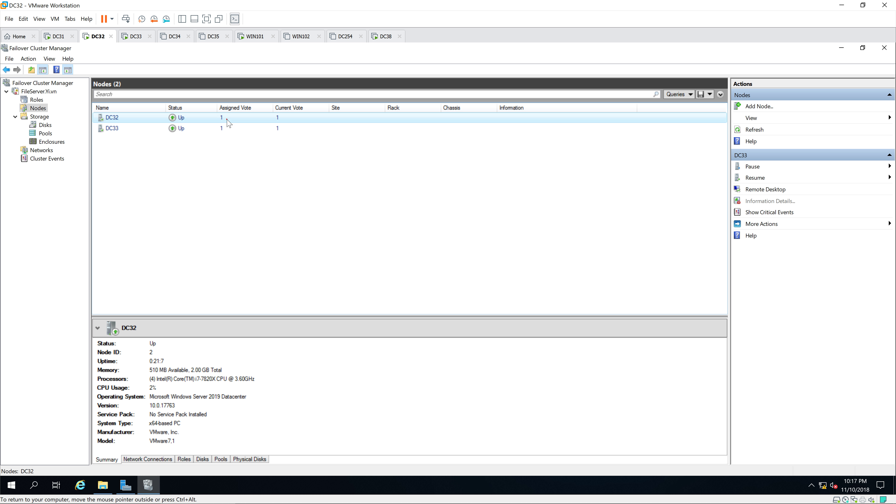
Browse the cluster's Disks, Pools and Enclosures views, then return to the Nodes list.
left_click(45, 125)
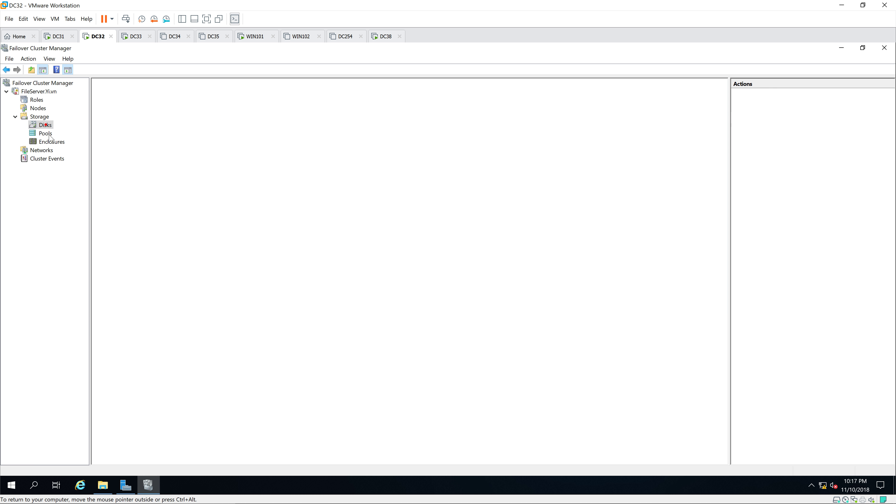
left_click(46, 133)
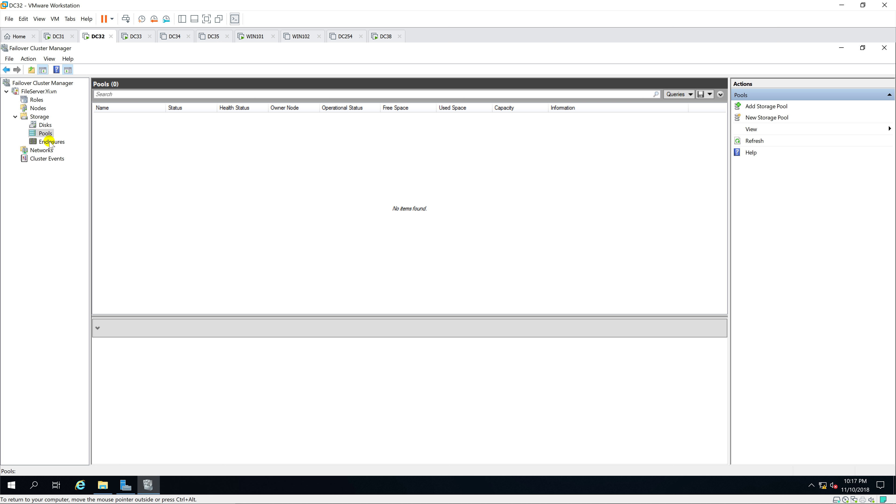
left_click(49, 142)
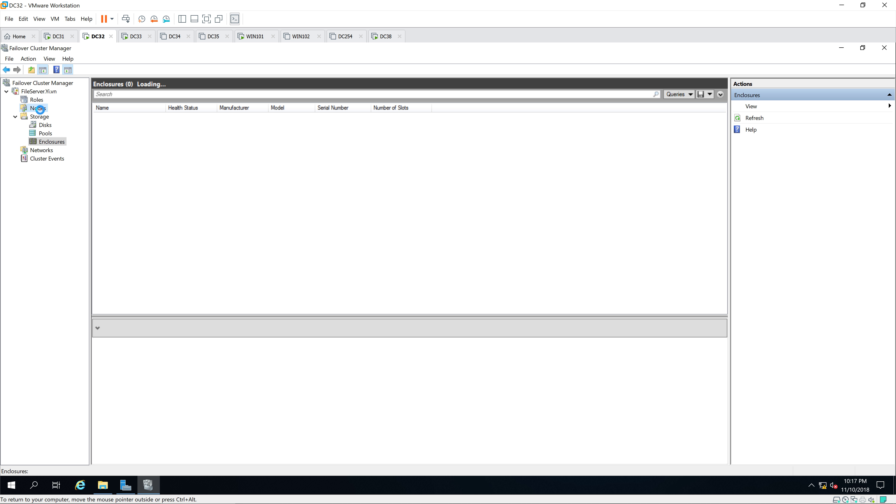
left_click(39, 109)
On DC33, check the DATA (E:) and Witness (F:) drives, then close This PC.
left_click(133, 36)
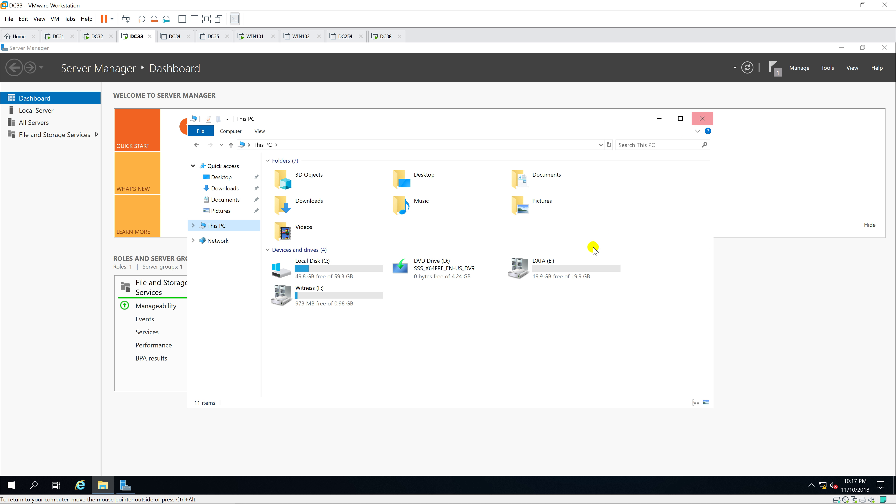
left_click(556, 267)
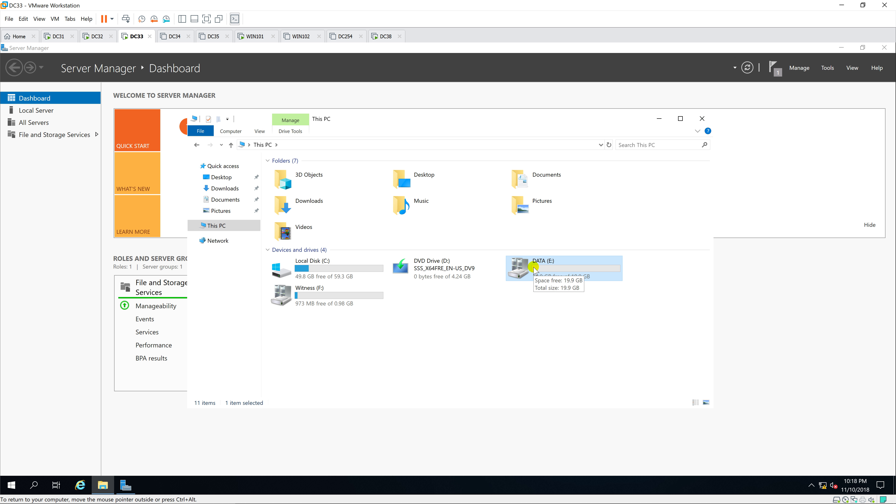
left_click(310, 294)
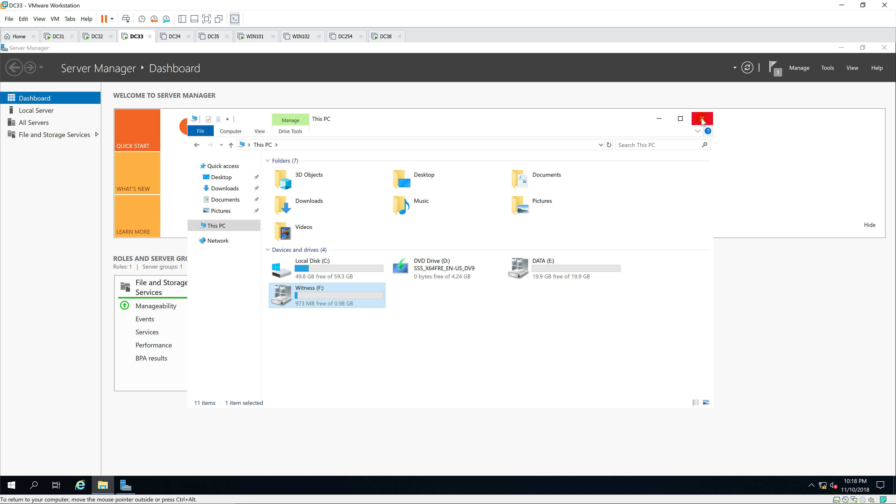
left_click(570, 275)
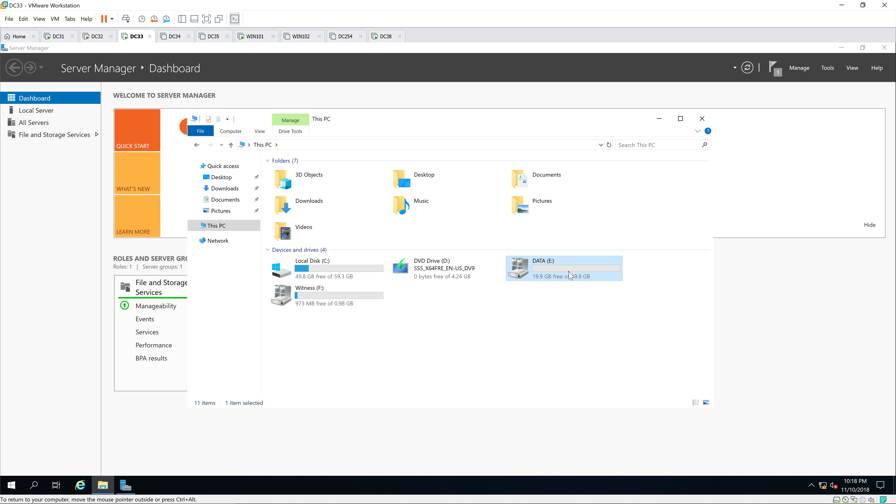
left_click(380, 297)
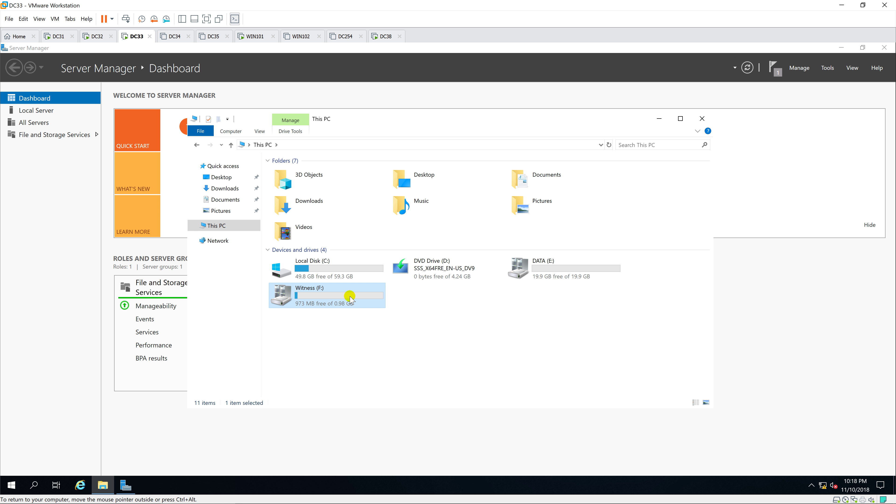
left_click(552, 270)
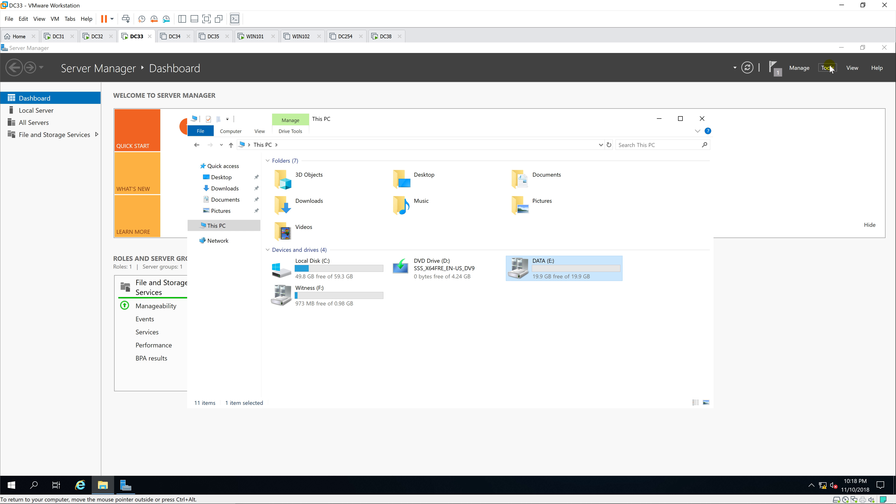
left_click(702, 119)
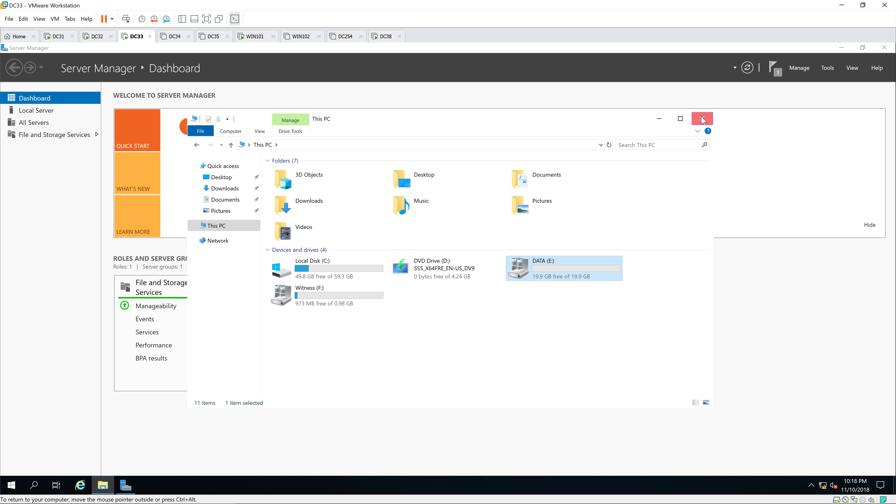
Launch Failover Cluster Manager from Server Manager's Tools and dismiss the Windows Admin Center notice.
left_click(827, 68)
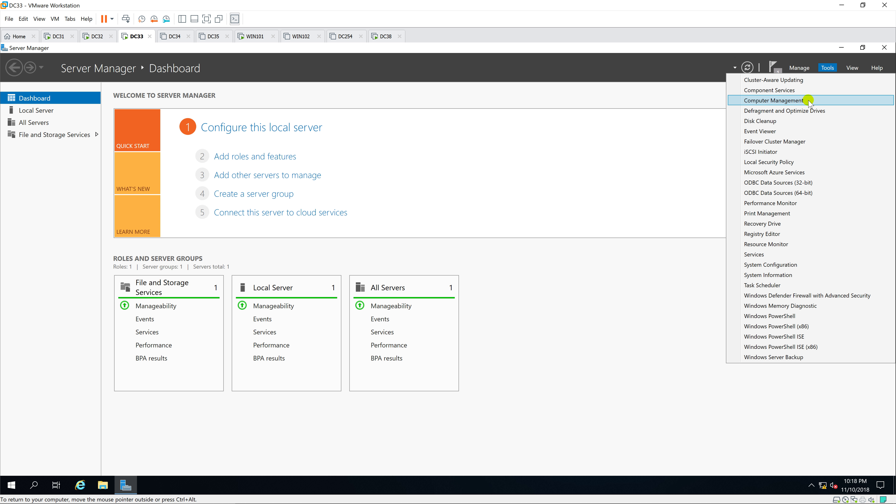
left_click(786, 142)
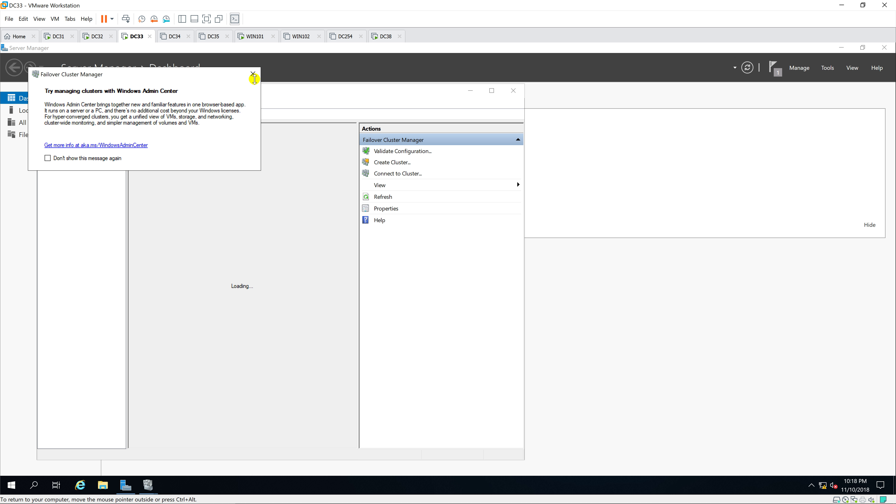
left_click(253, 74)
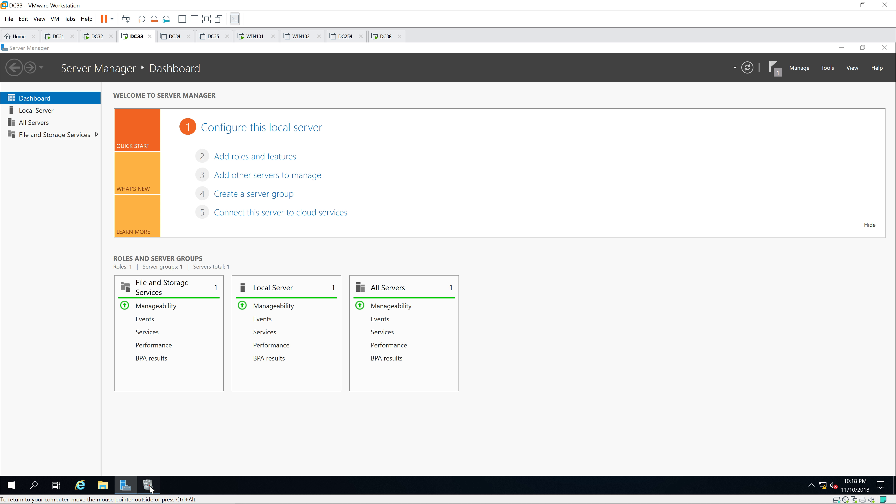
left_click(148, 485)
Maximize Failover Cluster Manager, widen the tree pane, and review the cluster's roles and nodes.
left_click(492, 91)
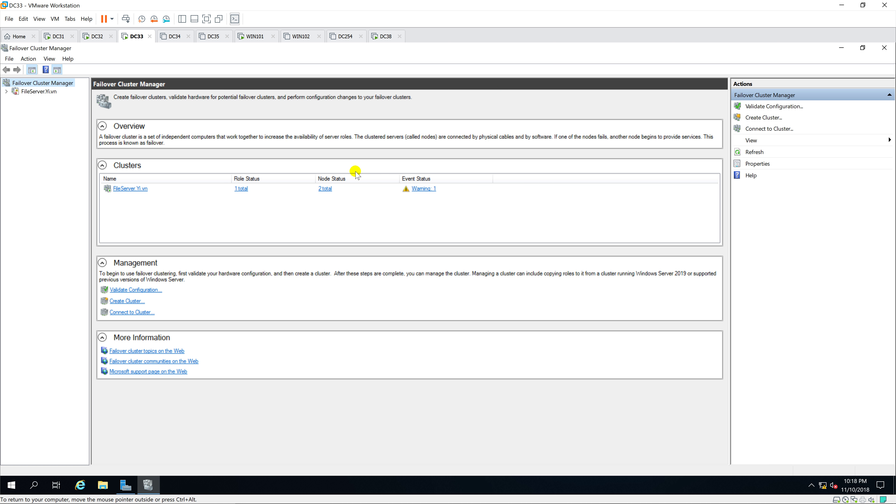
left_click(6, 92)
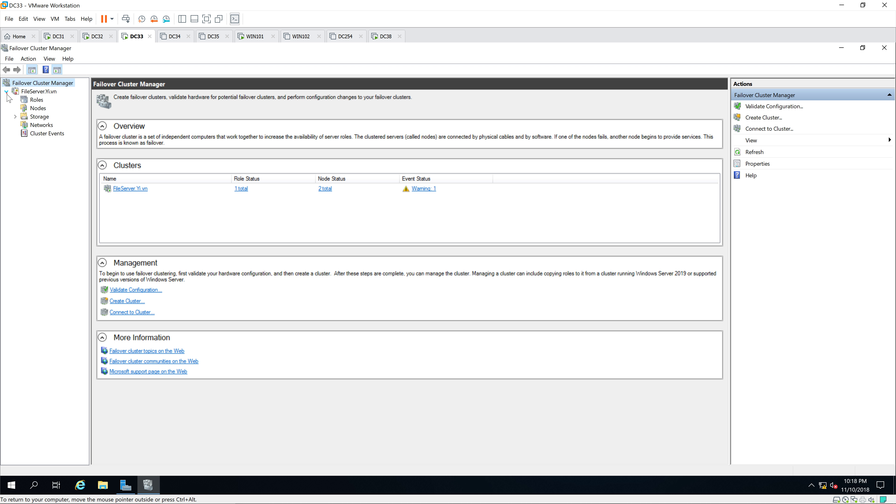
left_click(36, 100)
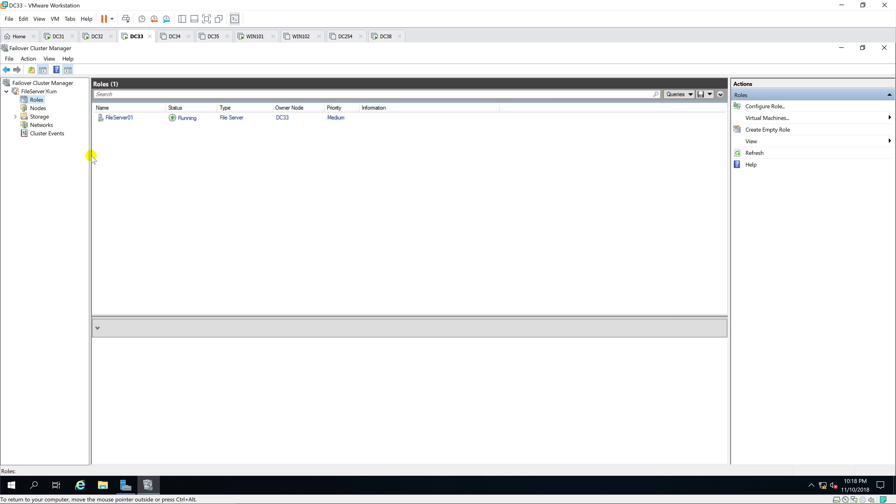
left_click_drag(91, 161, 117, 163)
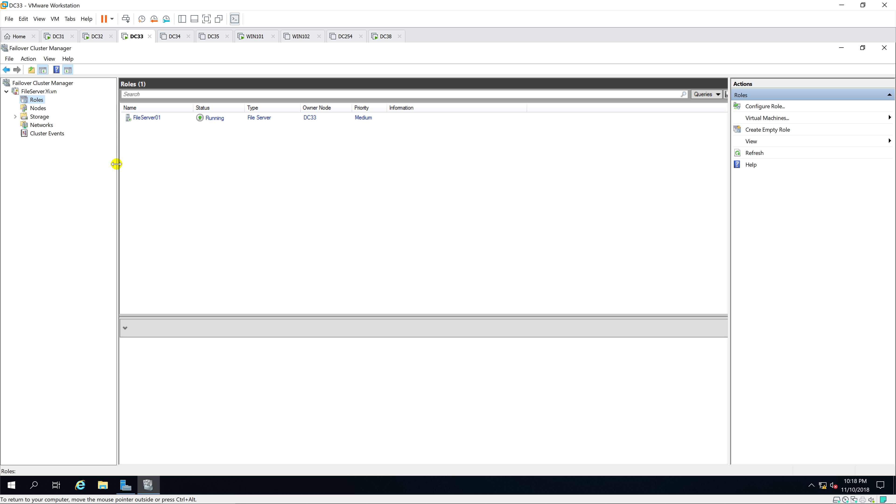
left_click(28, 108)
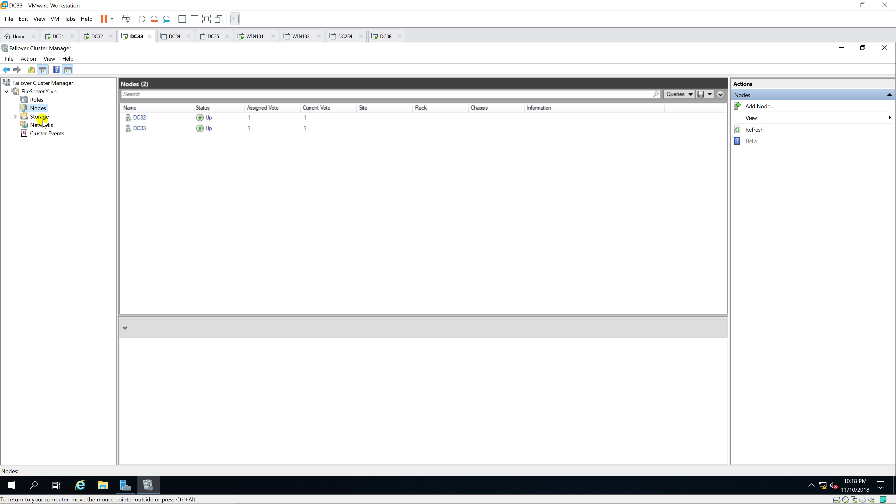
Check the details and volumes of Cluster Disk 1 and Cluster Disk 2.
left_click(42, 119)
left_click(15, 118)
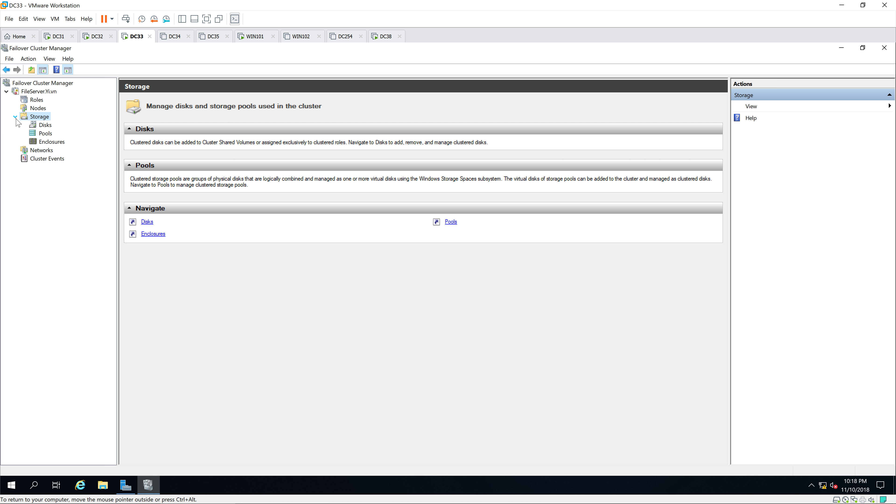
left_click(43, 126)
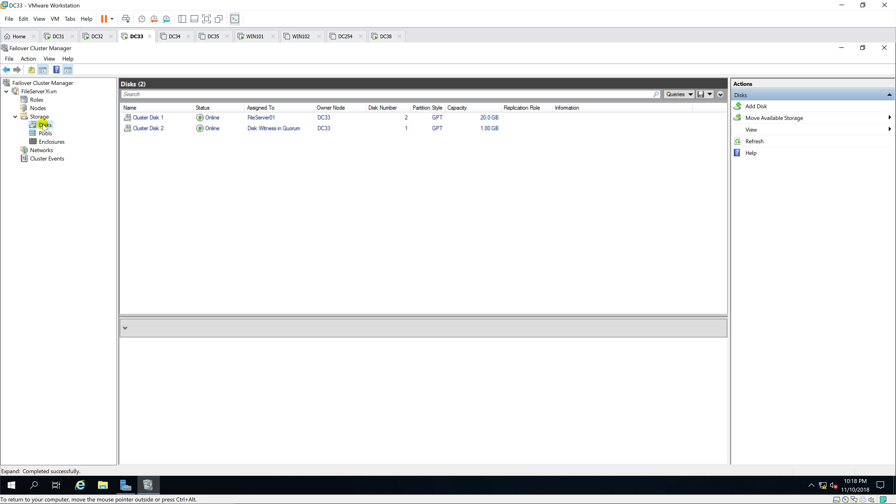
left_click(251, 121)
left_click(259, 128)
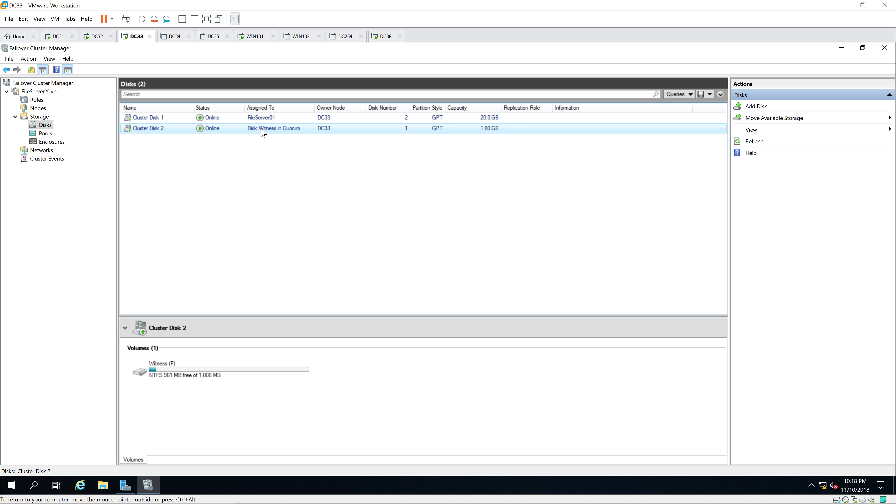
left_click(328, 118)
left_click(327, 128)
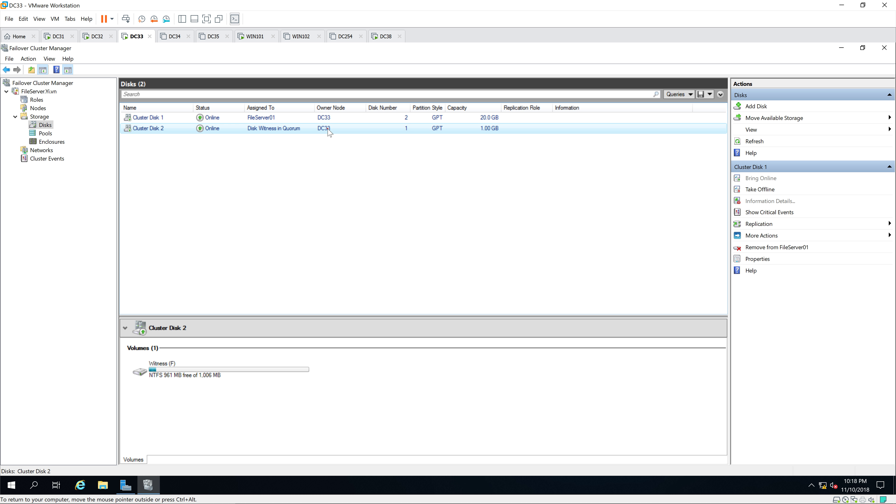
left_click(339, 120)
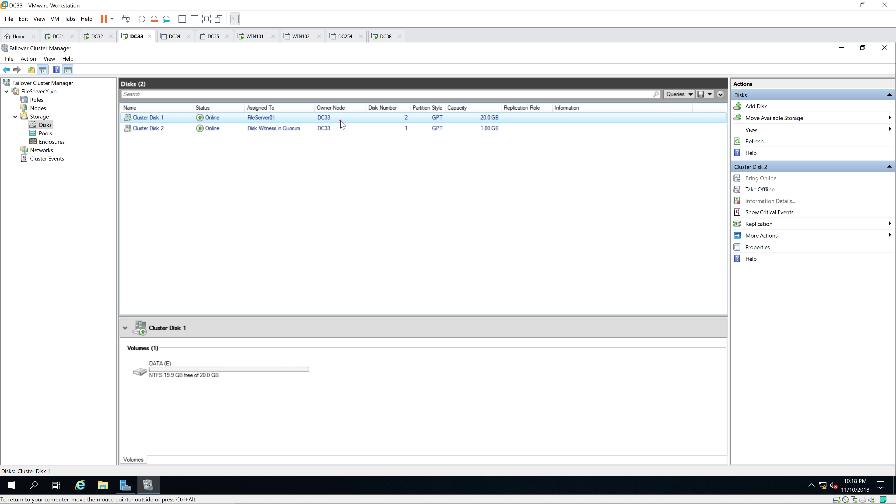
left_click(340, 121)
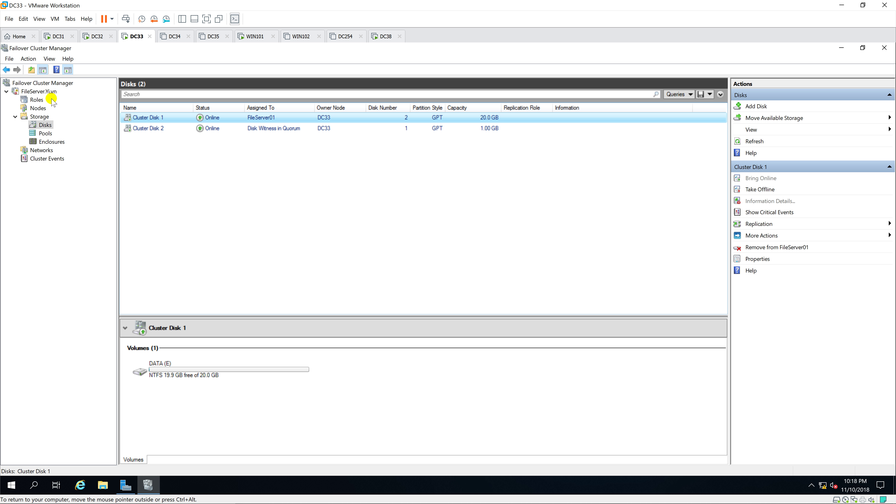
Confirm FileServer01 is owned by DC33, then close Failover Cluster Manager and Server Manager.
left_click(37, 100)
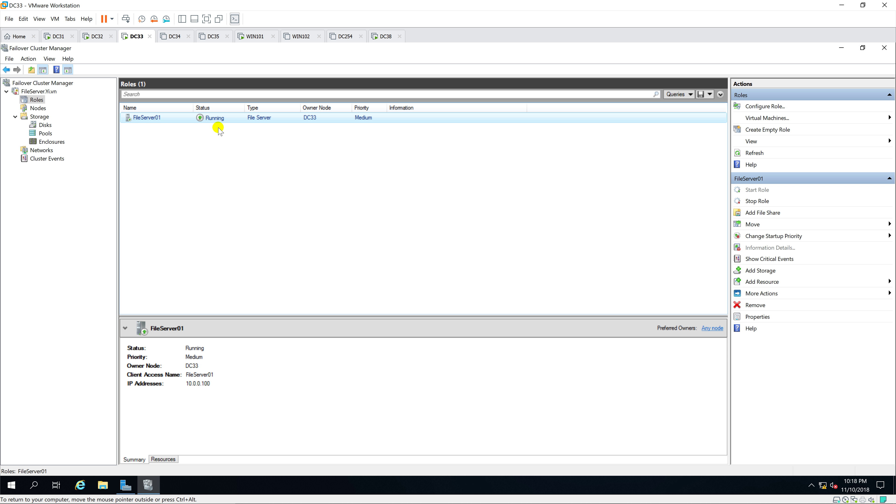
left_click(34, 93)
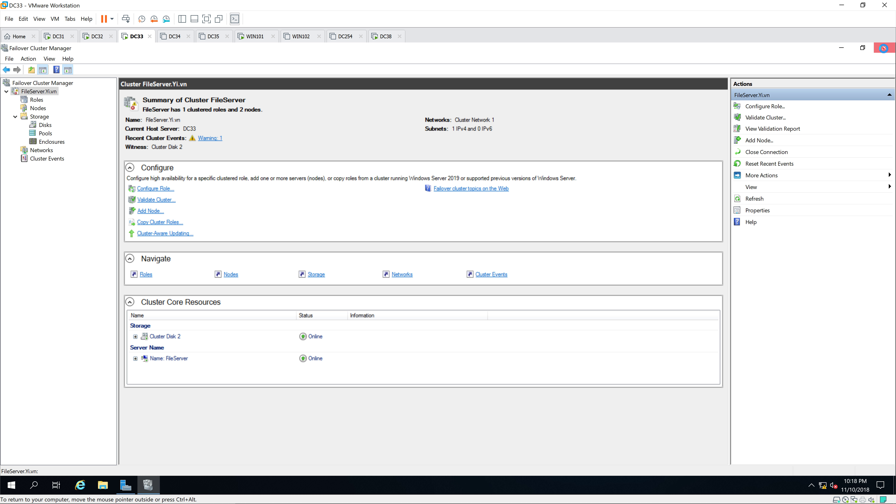
left_click(883, 48)
left_click(883, 47)
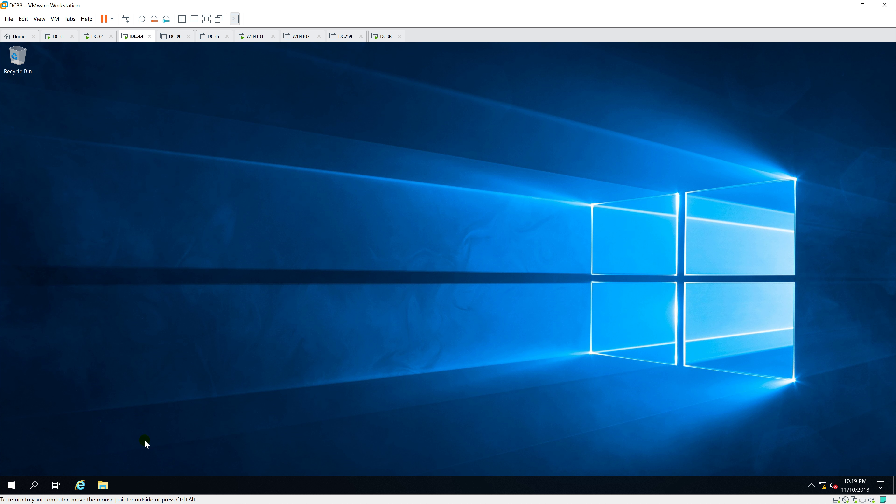
Check DC33 holds DATA (E:) and Witness (F:), open This PC on DC32, then close DC33's Explorer.
left_click(103, 485)
left_click(222, 227)
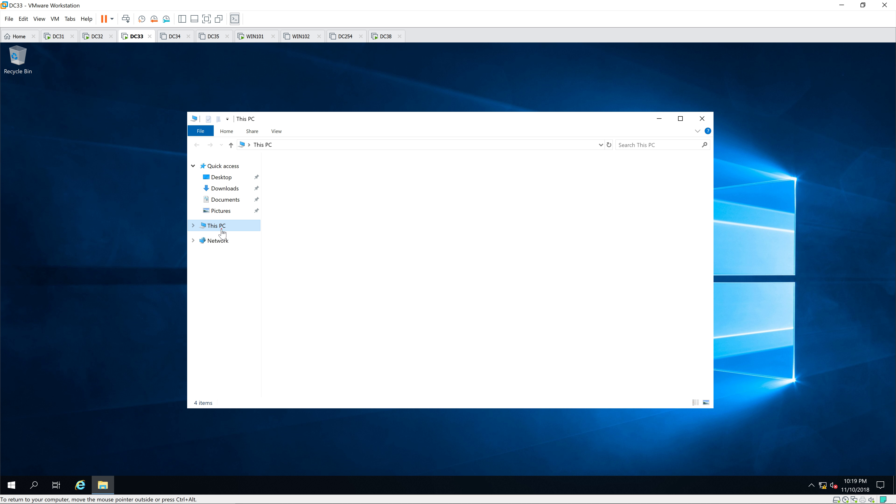
left_click(578, 274)
left_click(292, 300)
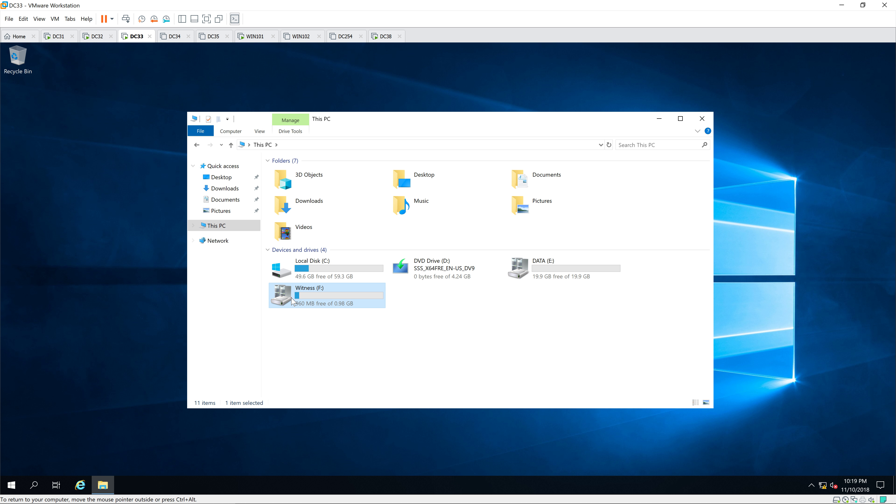
left_click(93, 37)
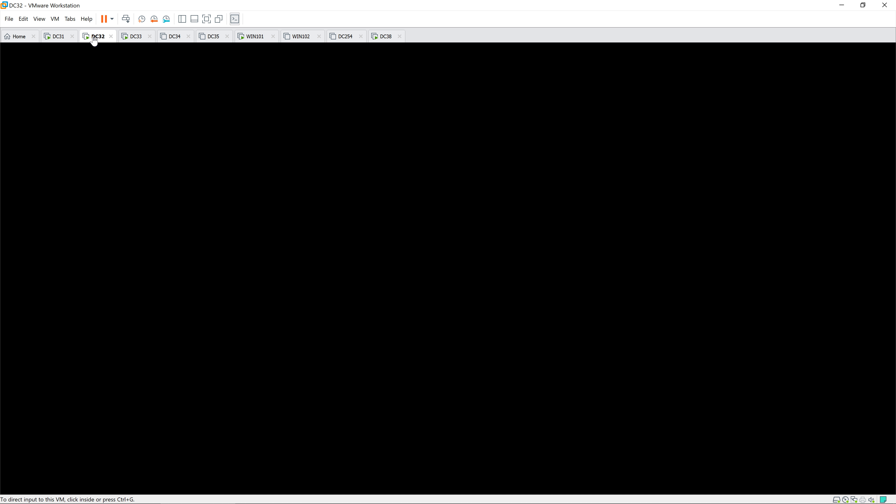
left_click(103, 487)
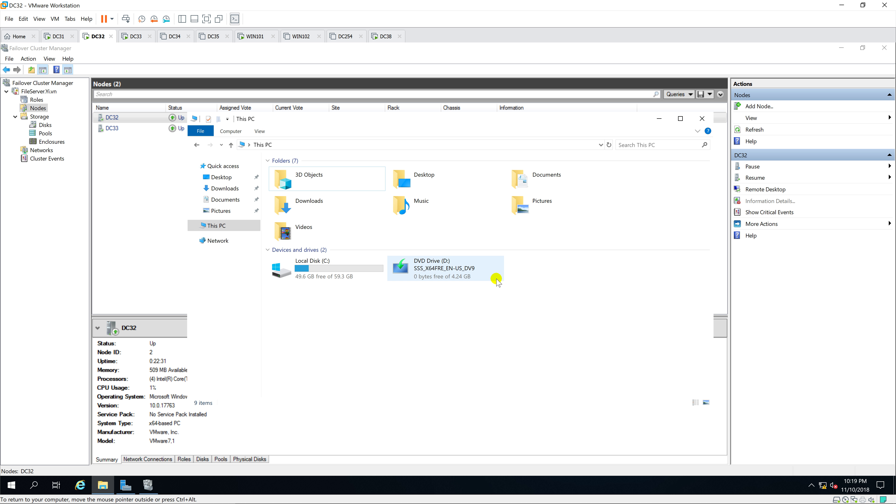
left_click(138, 39)
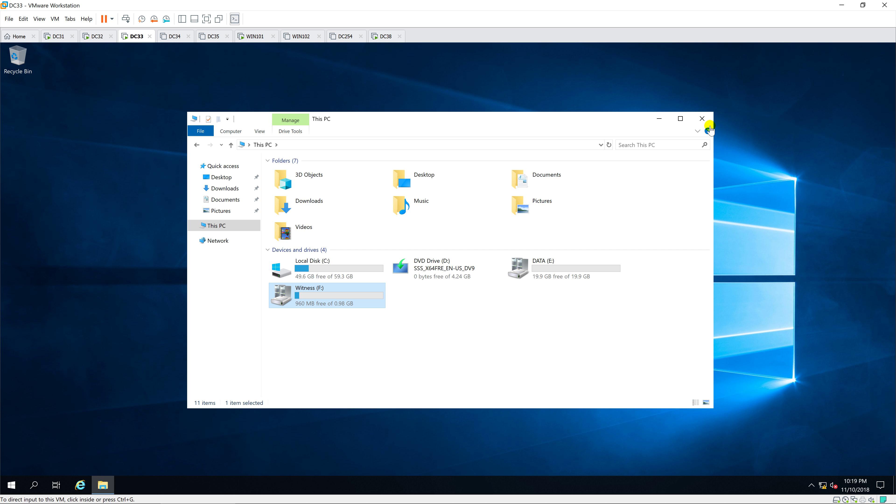
left_click(707, 118)
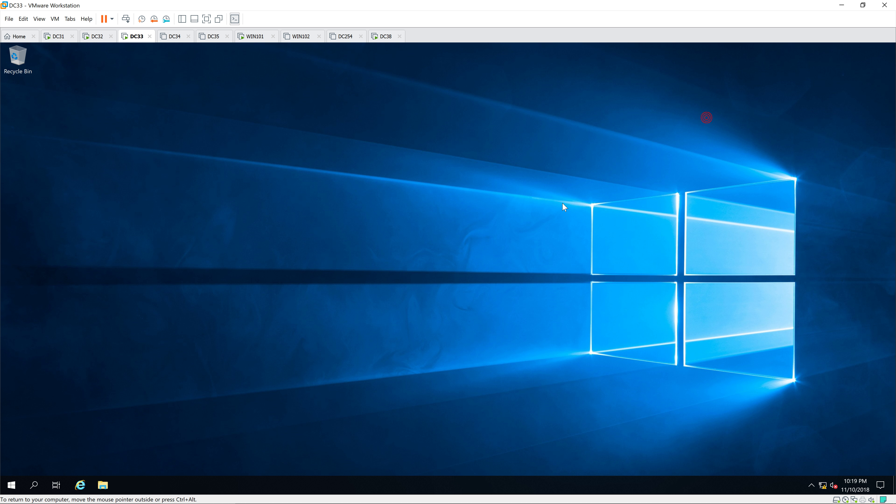
Restart DC33 from the Start menu, then switch to DC32.
right_click(12, 485)
mouse_move(70, 460)
left_click(185, 459)
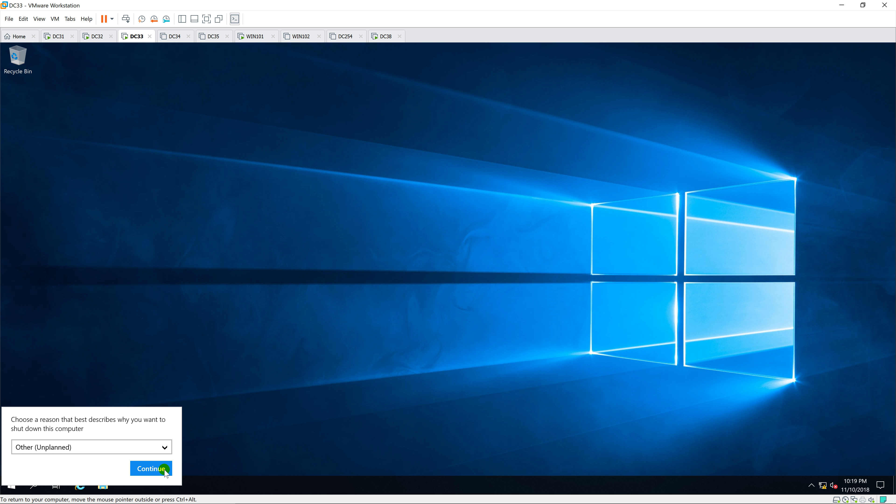
left_click(158, 470)
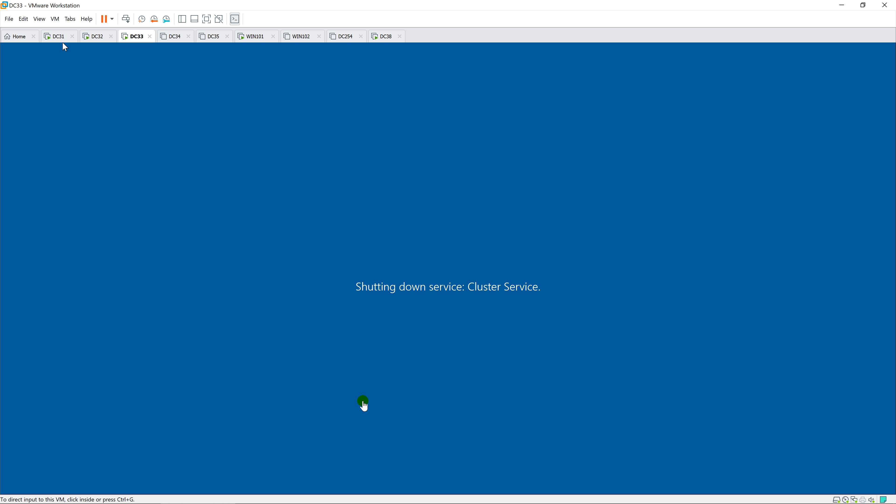
left_click(95, 37)
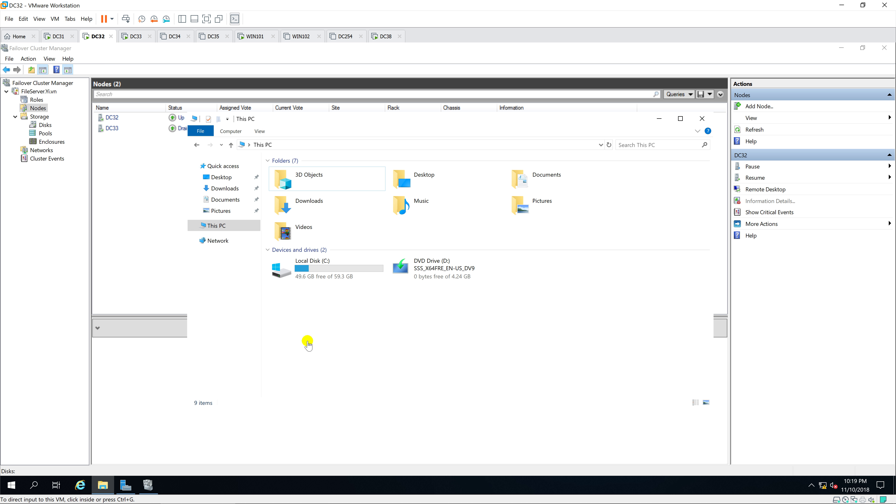
Verify DATA (E:) and Witness (F:) now appear on DC32 and node DC33 shows Down.
left_click(560, 271)
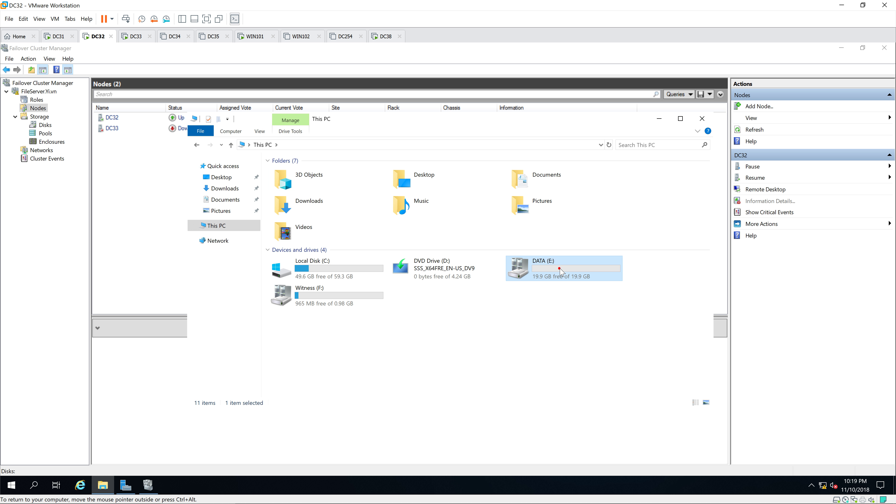
left_click(340, 297)
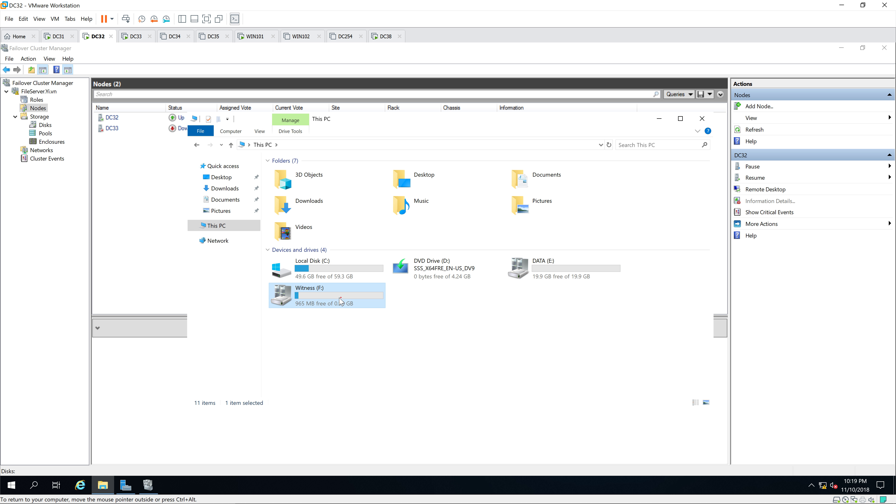
left_click(136, 179)
left_click(126, 129)
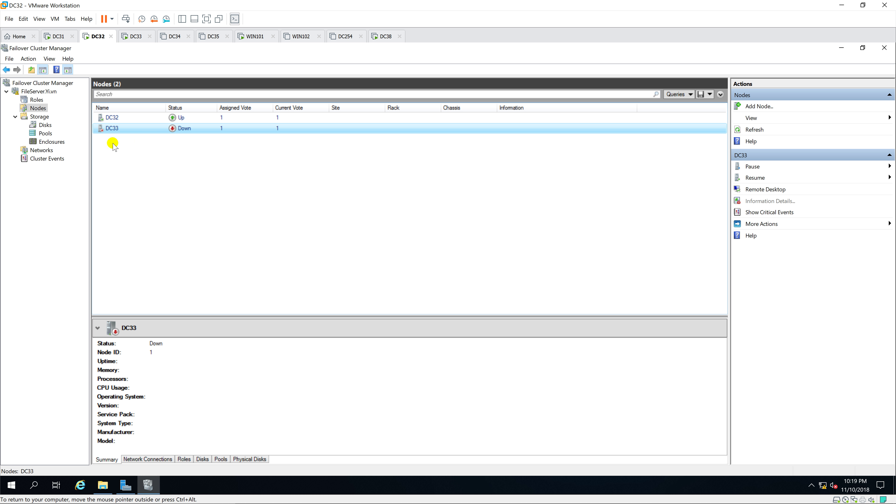
Check FileServer01's owner and DC33's node status, peek at the DC33 VM, and refresh.
left_click(36, 100)
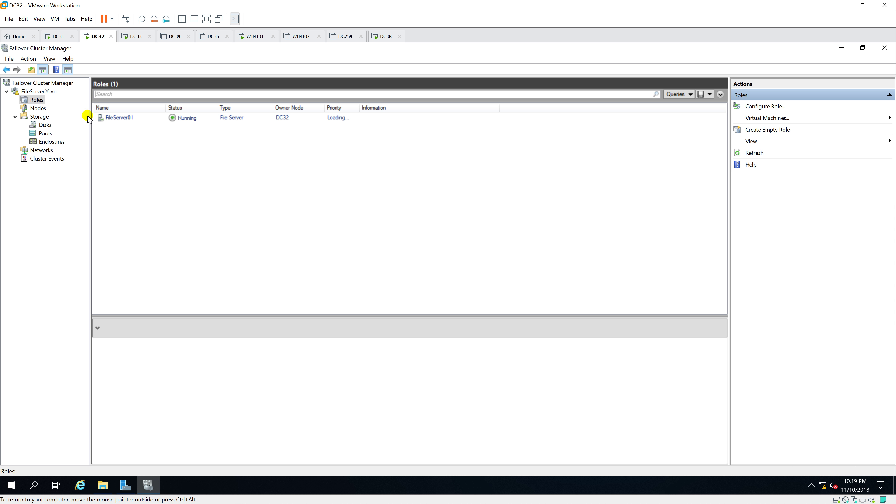
left_click(130, 119)
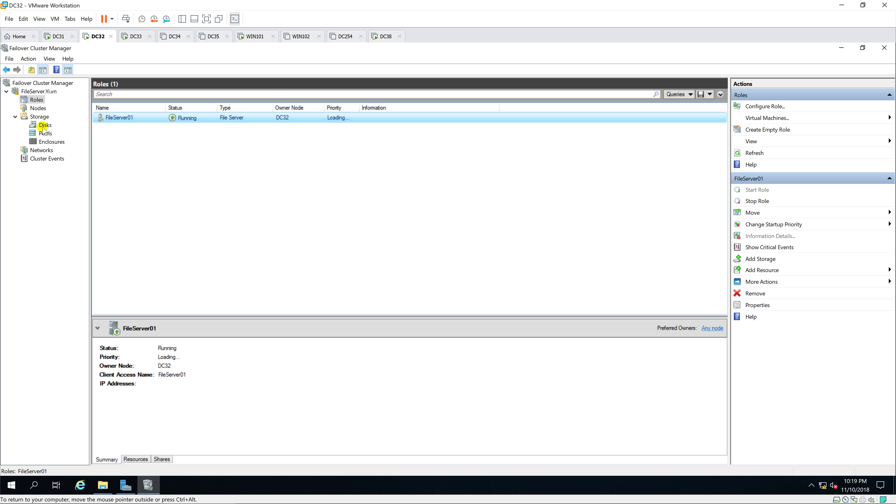
left_click(37, 108)
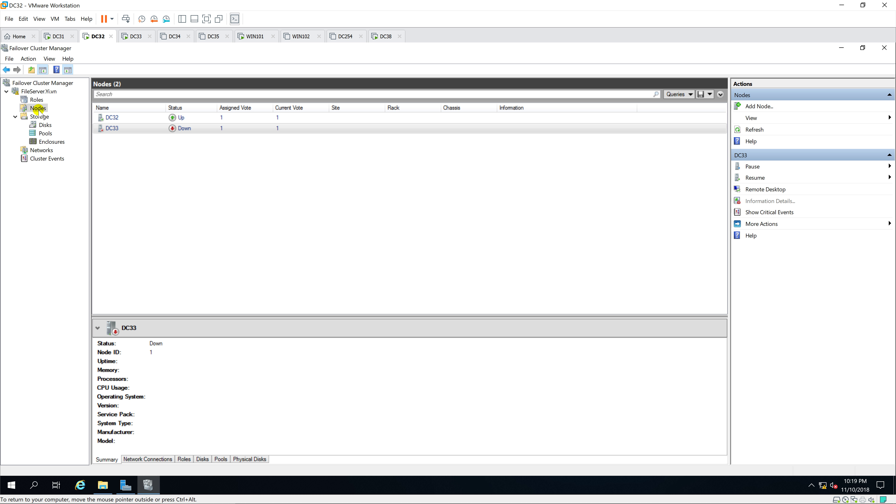
left_click(150, 129)
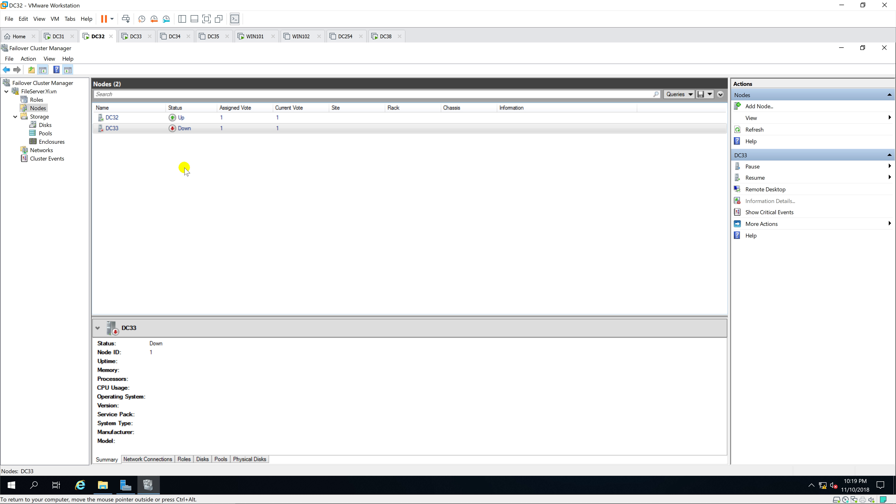
left_click(139, 37)
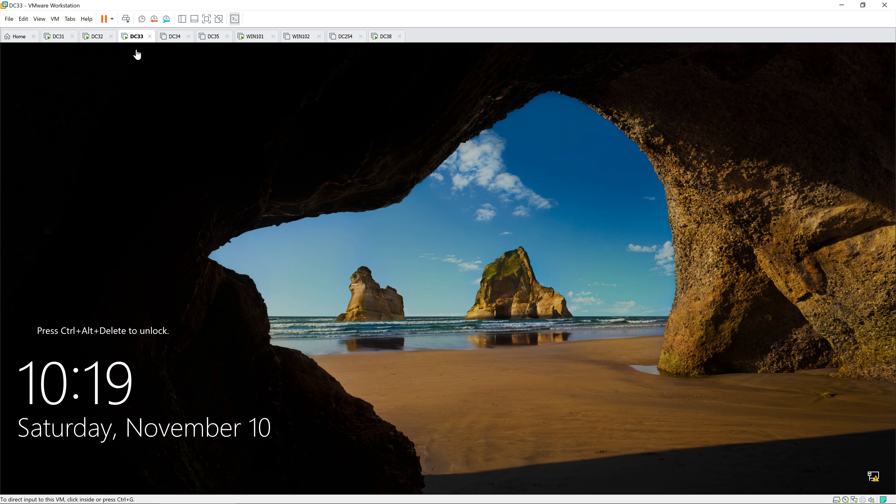
left_click(101, 43)
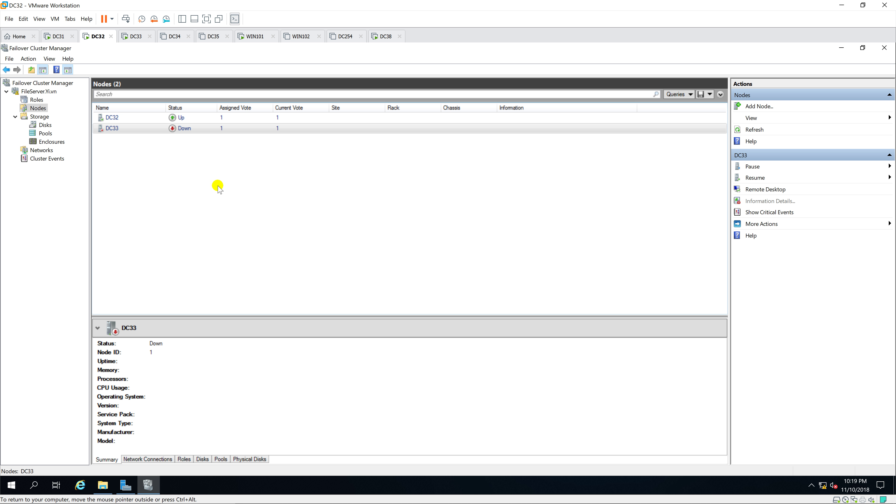
left_click(753, 130)
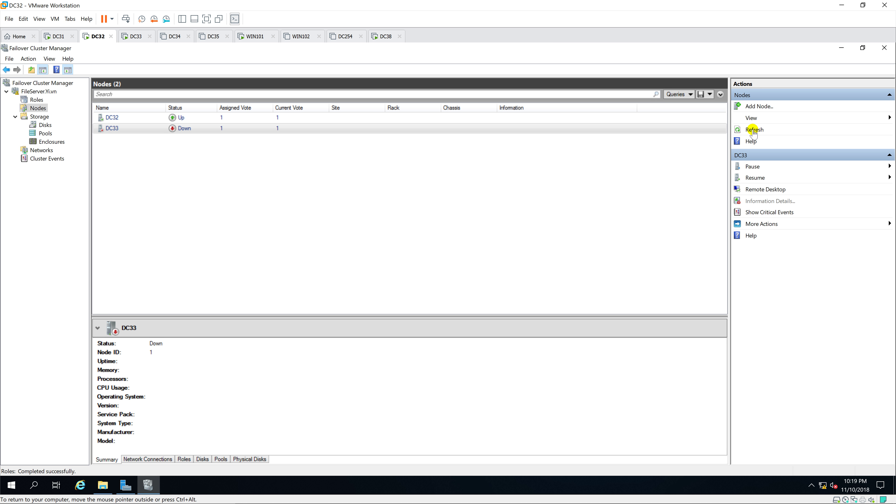
left_click(753, 130)
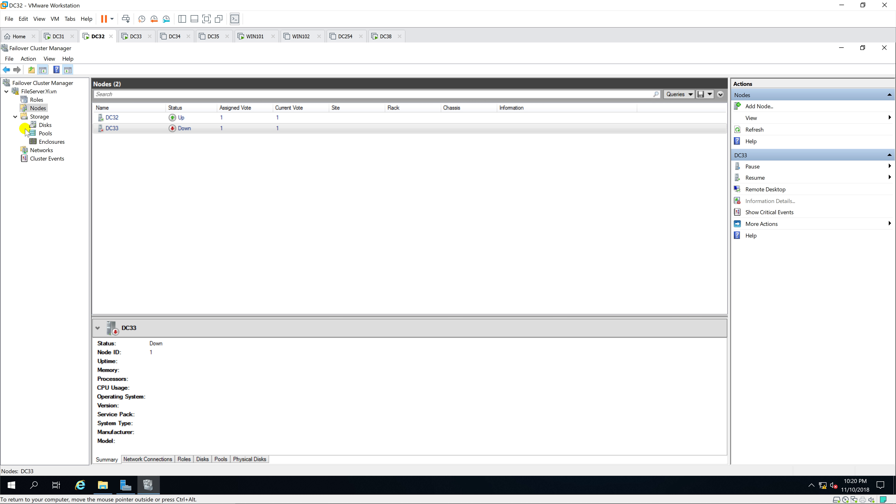
Review the DATA and Witness disks, roles and storage, refresh nodes, then switch to DC33.
left_click(43, 126)
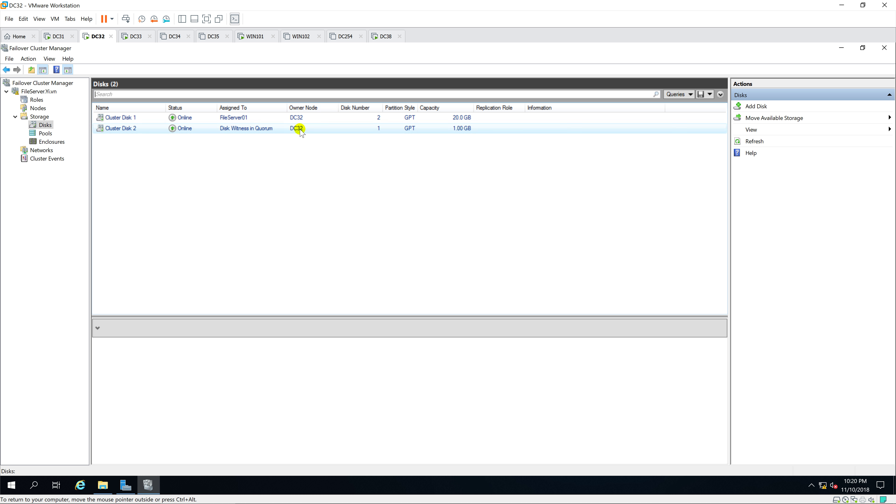
left_click(296, 117)
left_click(302, 128, "shift")
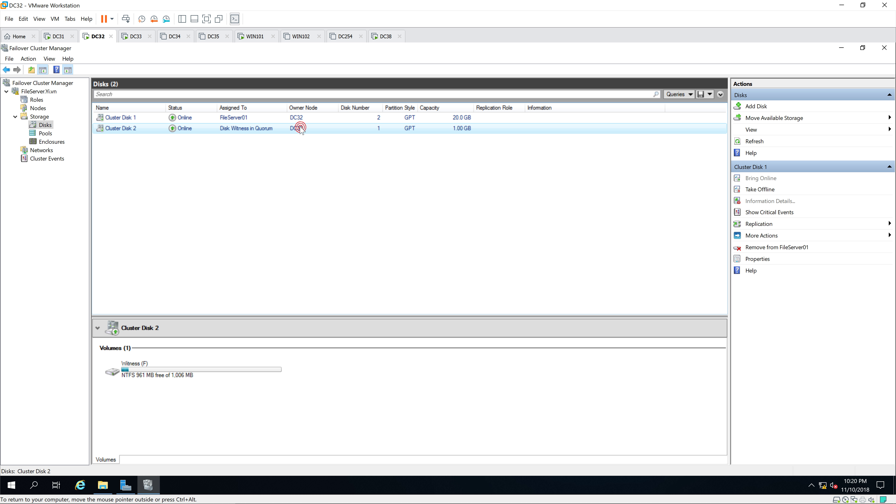
left_click(300, 118)
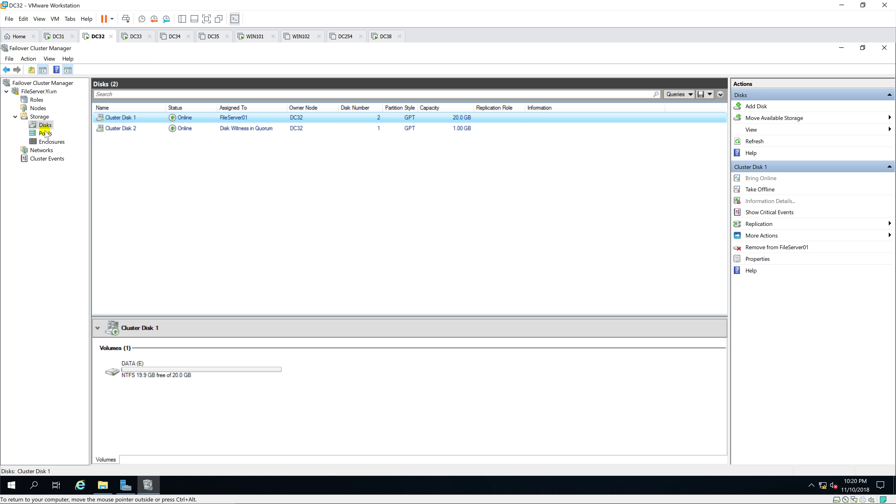
left_click(37, 100)
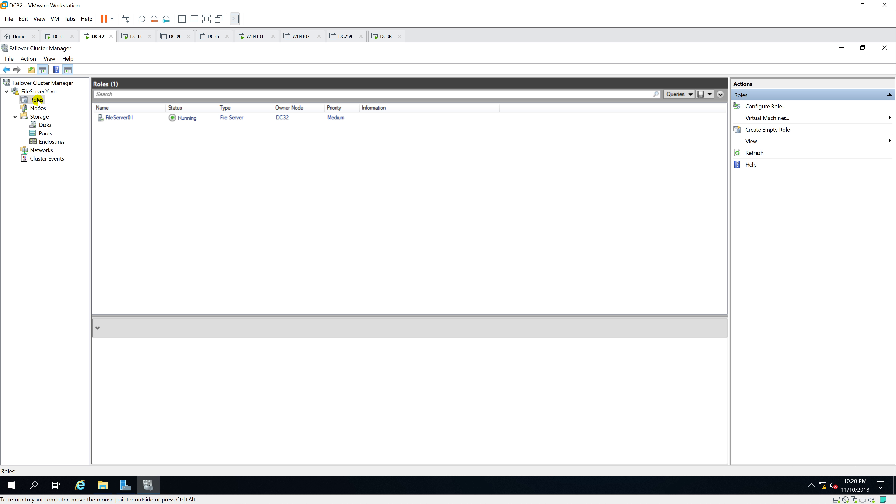
left_click(40, 116)
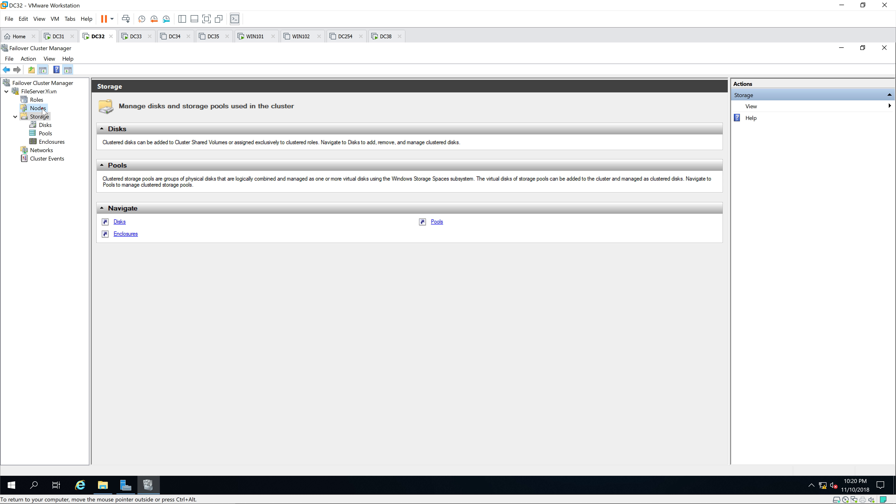
left_click(42, 109)
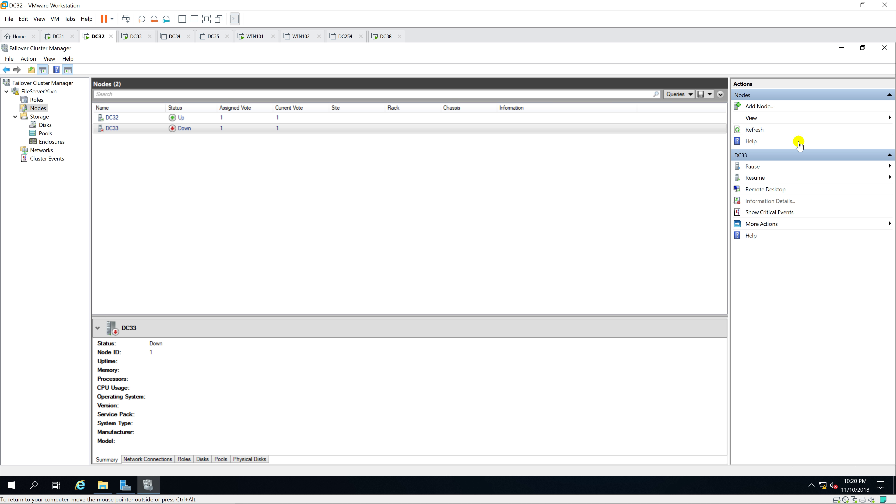
left_click(753, 131)
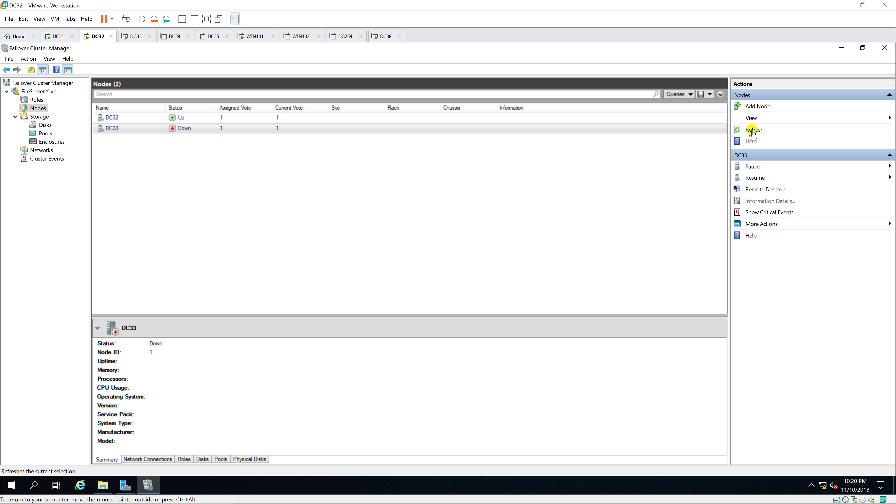
left_click(753, 131)
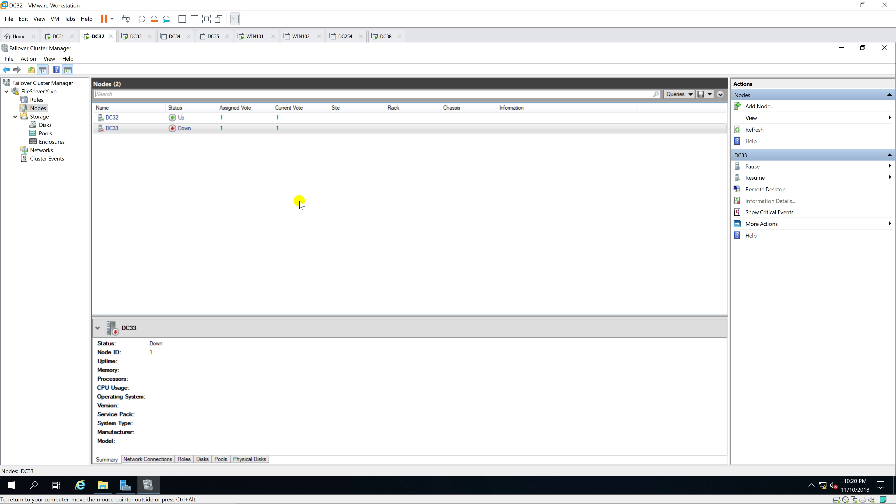
left_click(136, 37)
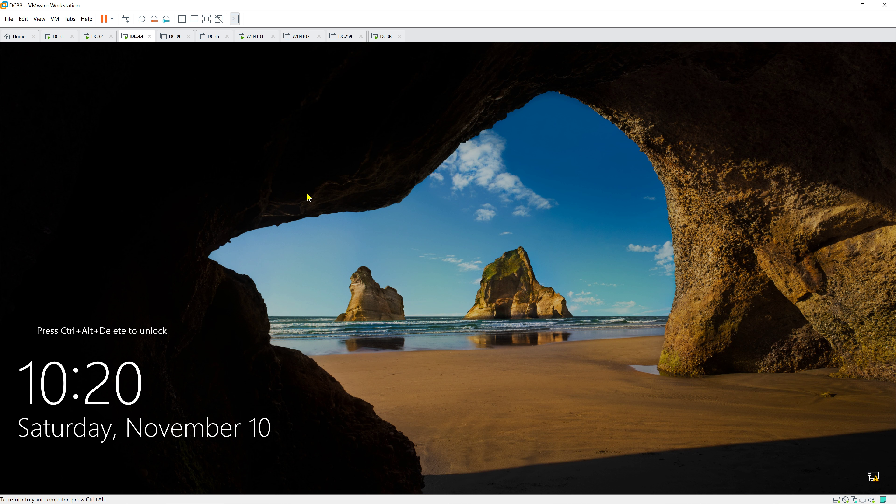
Unlock DC33 with Ctrl+Alt+Insert and sign in as Administrator with the account password.
key("ctrl+alt+Insert")
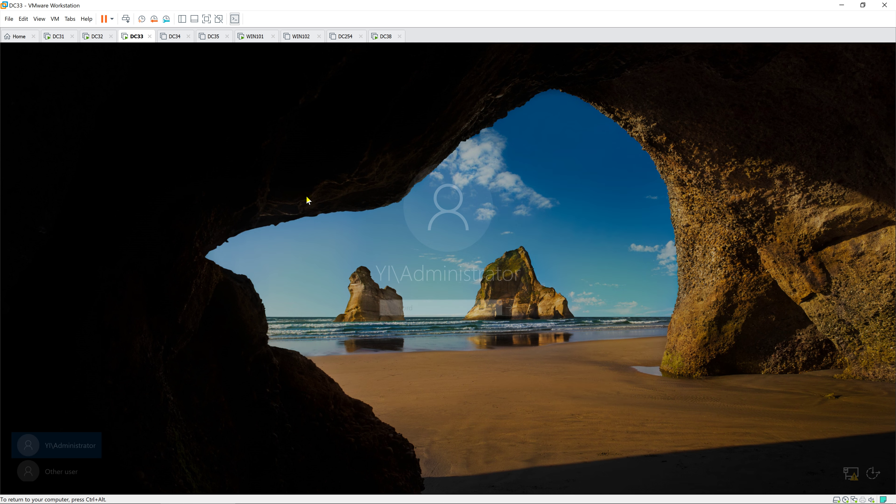
type("P")
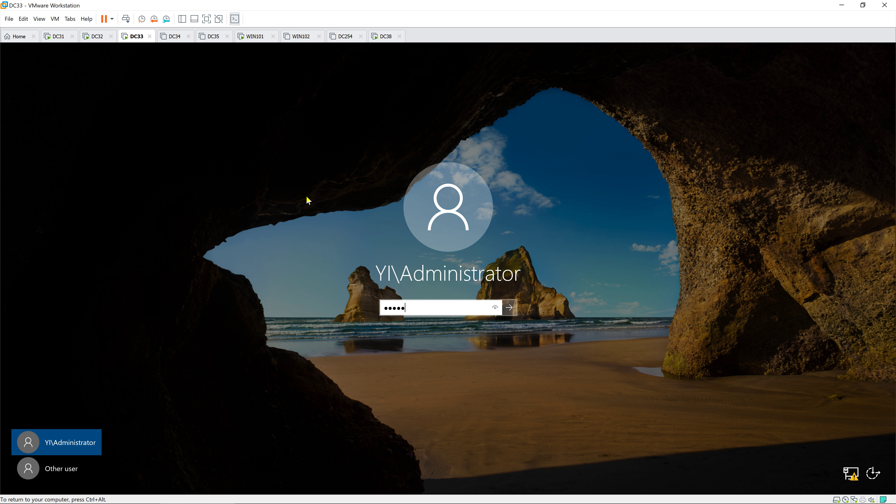
key("Return")
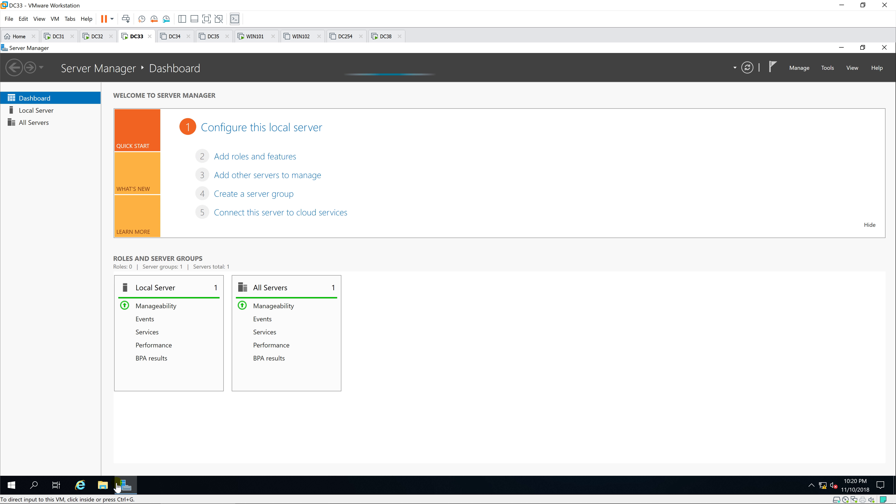
Open This PC and the DVD drive on DC33, then return to DC32's node list.
left_click(102, 485)
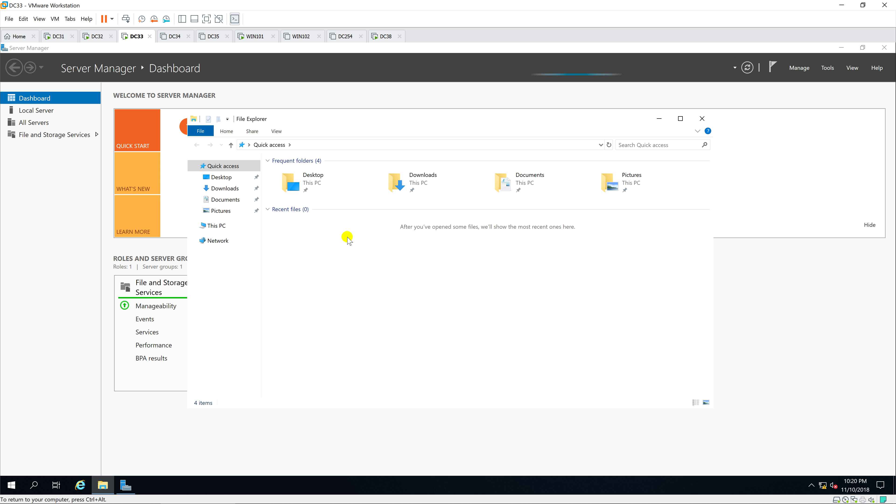
left_click(221, 226)
double_click(474, 281)
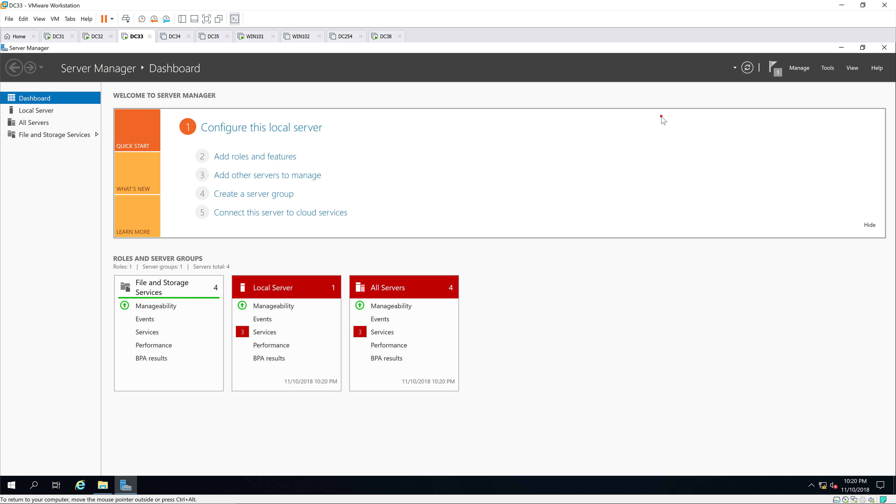
left_click(661, 122)
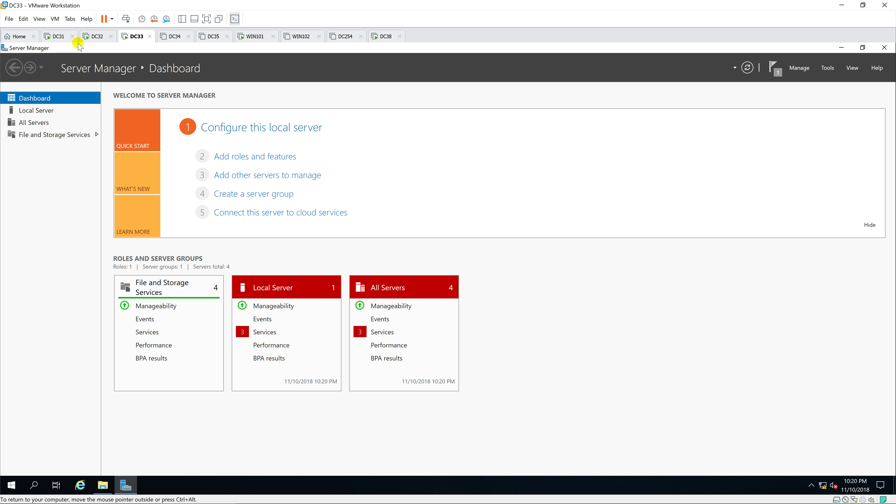
left_click(92, 37)
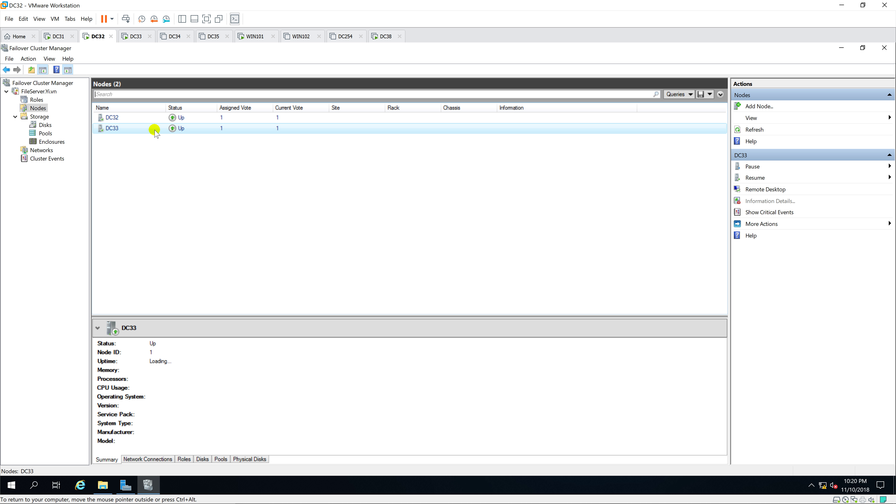
Check the DC33 and DC32 node details to confirm both nodes are Up.
left_click(173, 128)
key("Up")
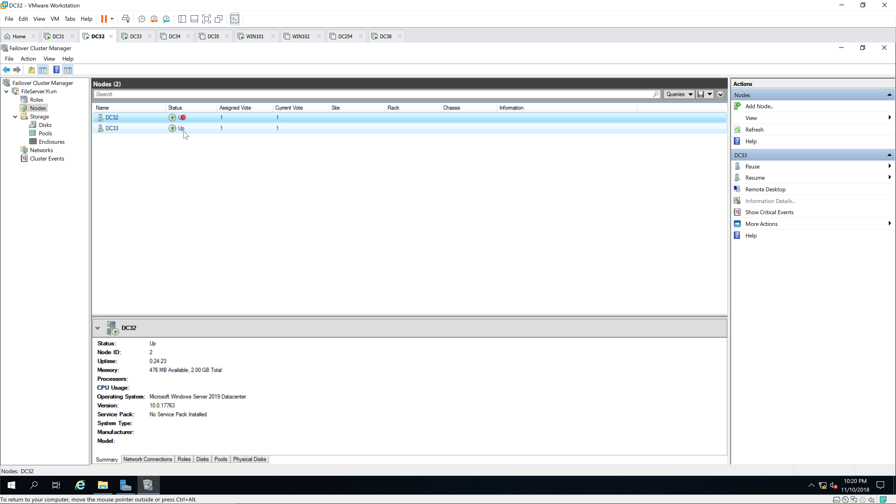
left_click(184, 131)
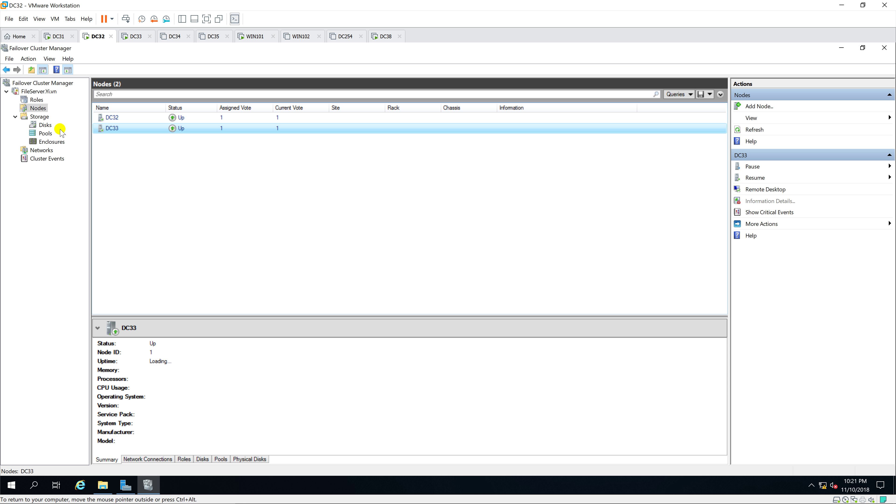
In Roles, select FileServer01 and review its context actions without choosing any.
left_click(36, 100)
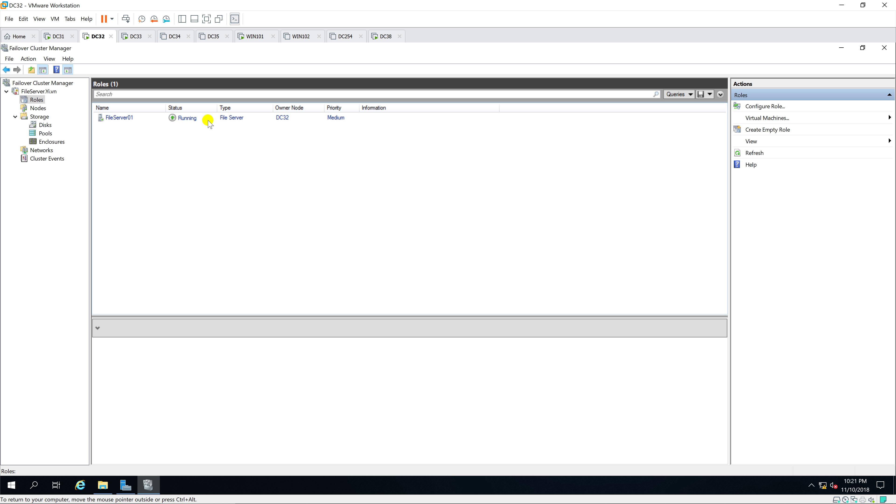
left_click(207, 118)
right_click(232, 120)
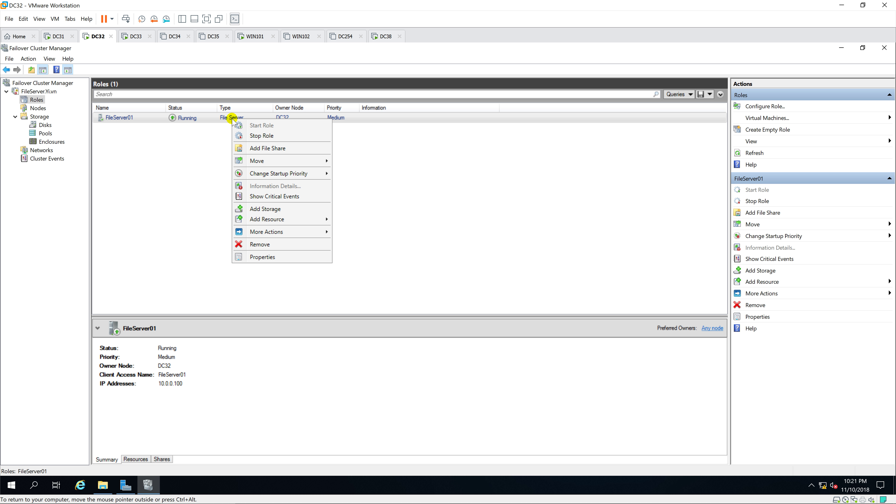
left_click(248, 121)
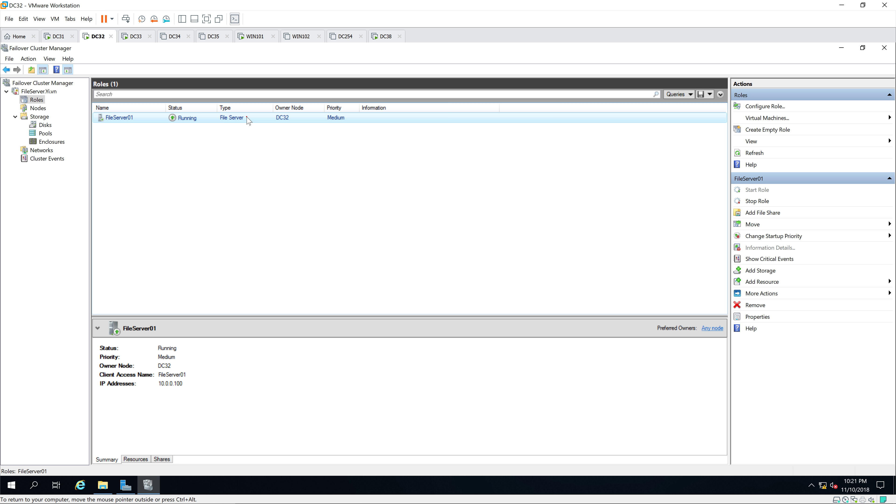
right_click(248, 121)
left_click(159, 117)
Tick DC32 and DC33 as FileServer01's preferred owners in its Properties and apply.
double_click(150, 121)
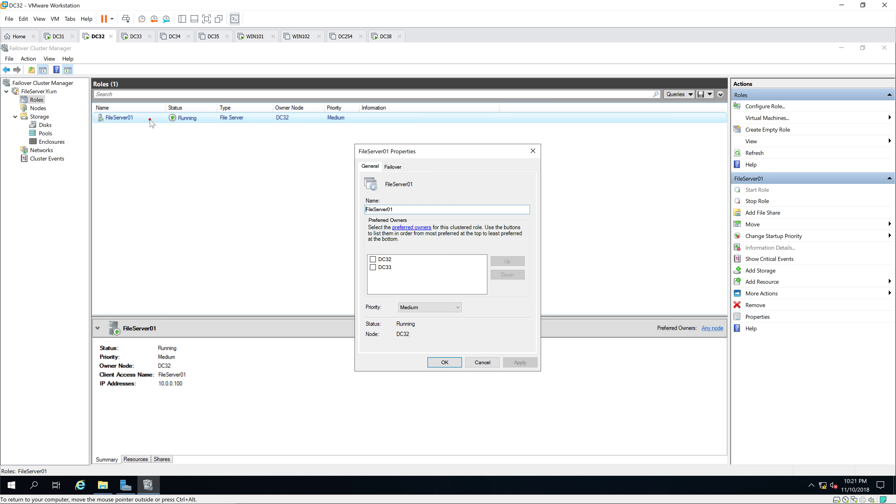
left_click(372, 259)
left_click(372, 267)
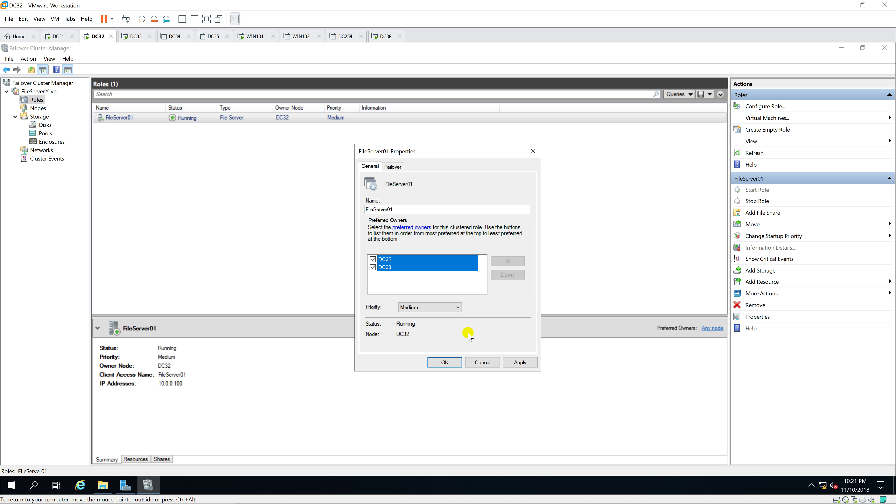
left_click(453, 362)
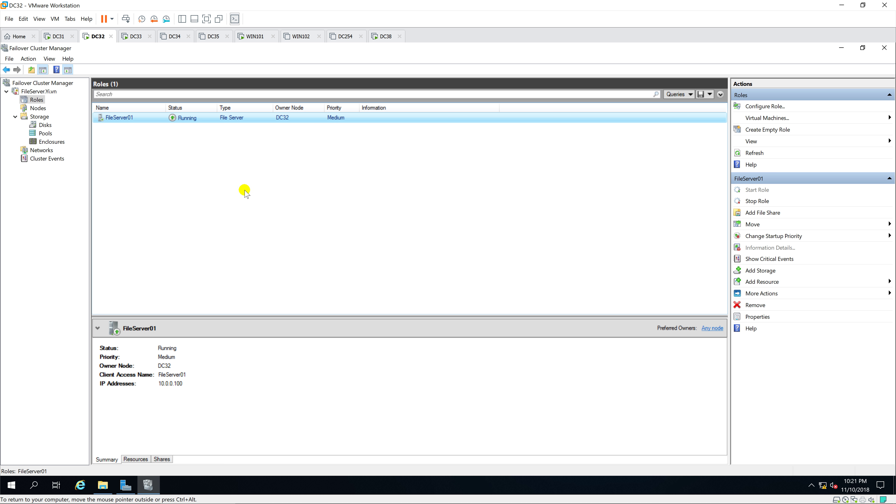
right_click(246, 116)
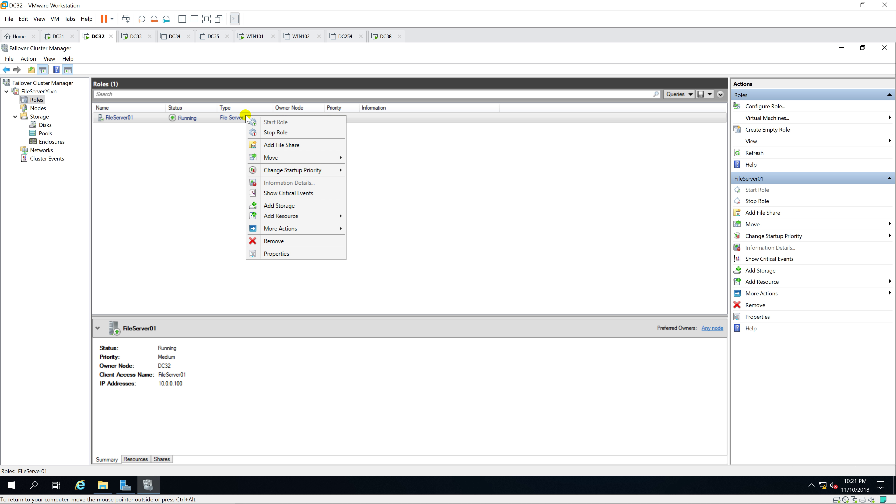
left_click(246, 116)
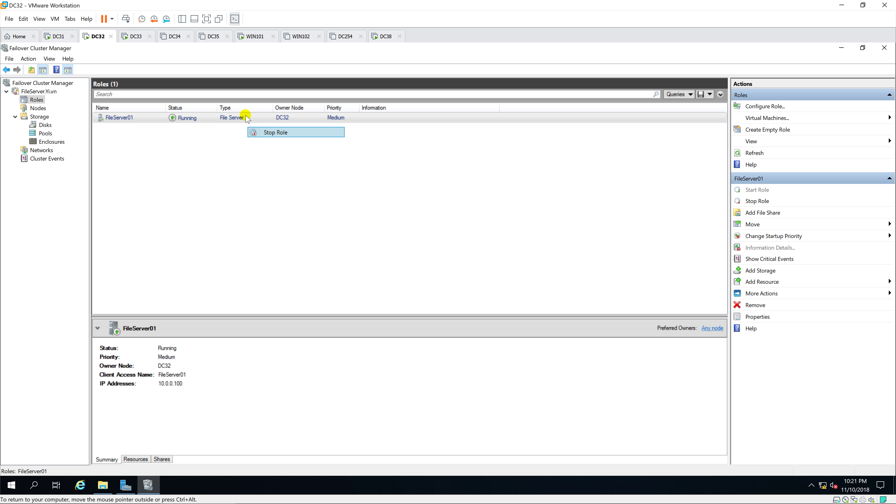
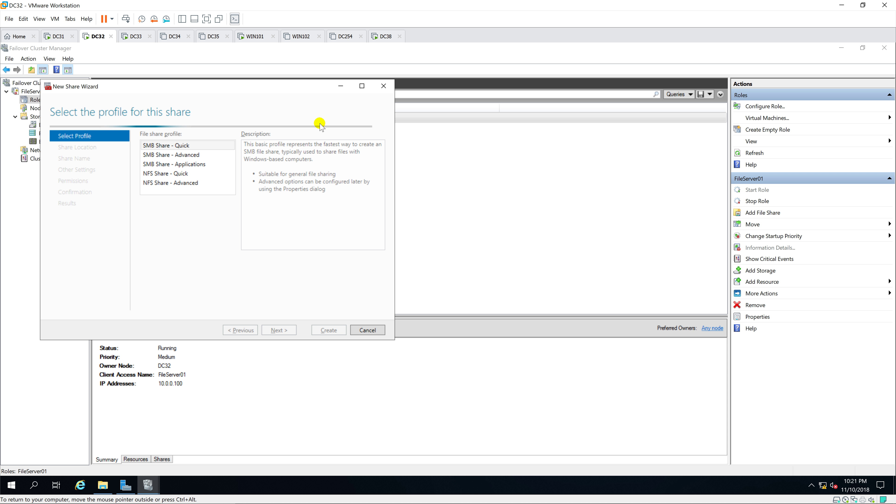
Choose the SMB Share - Quick profile and volume E: as the FileServer01 share location.
left_click_drag(298, 86, 510, 131)
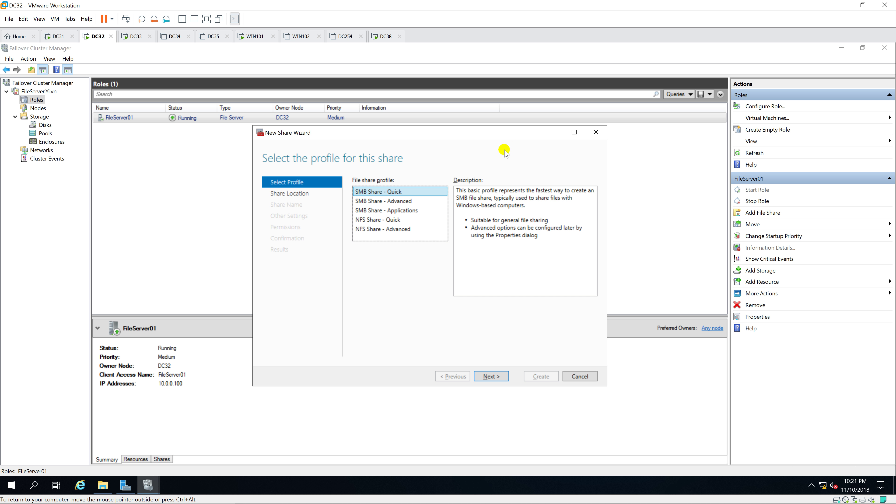
left_click(404, 192)
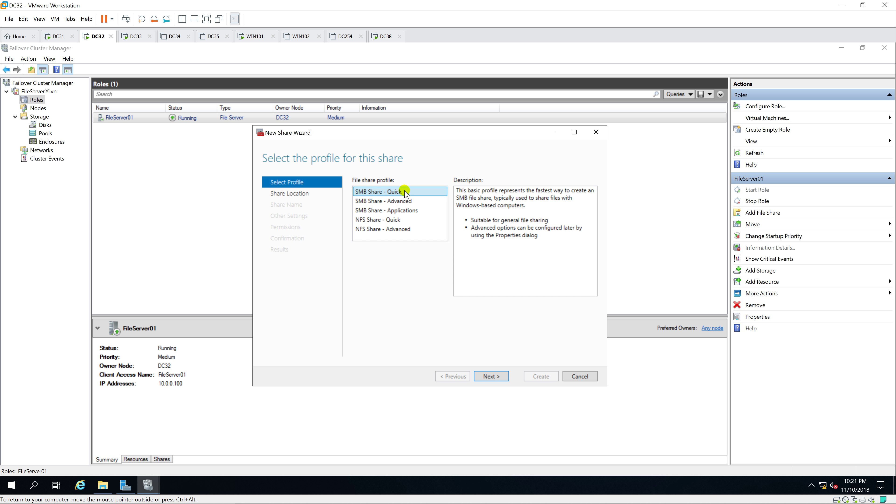
left_click(497, 377)
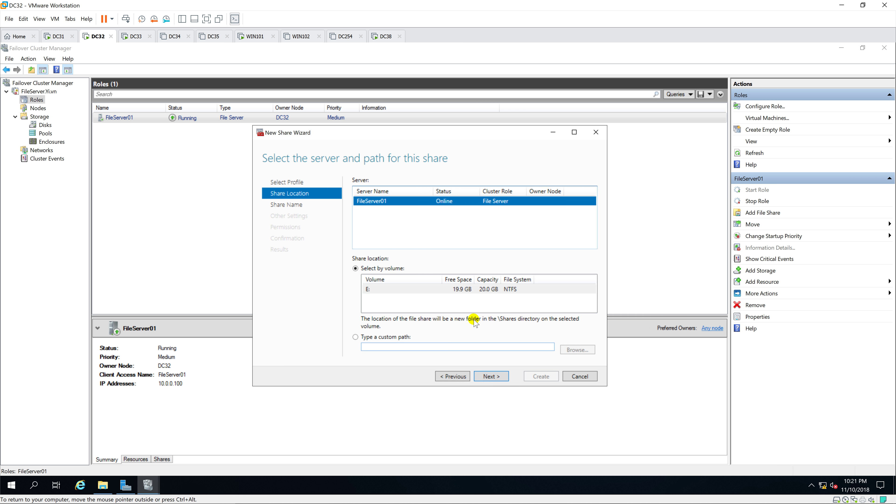
left_click(465, 290)
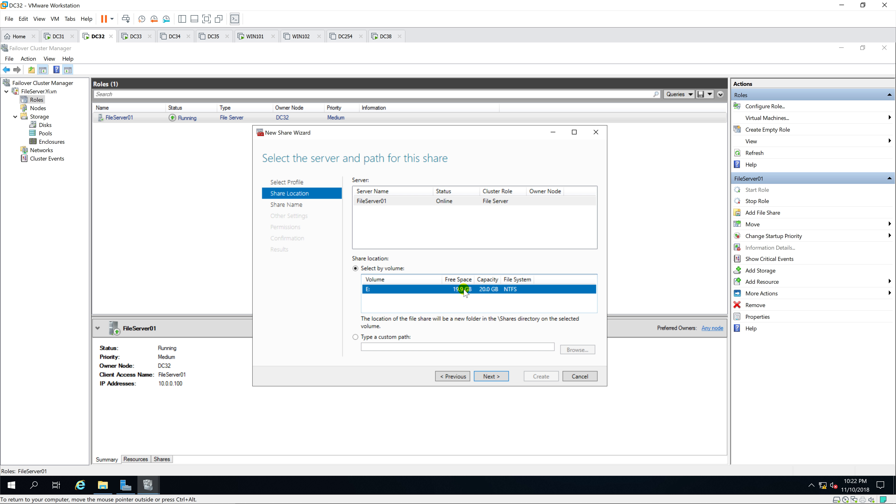
left_click(486, 377)
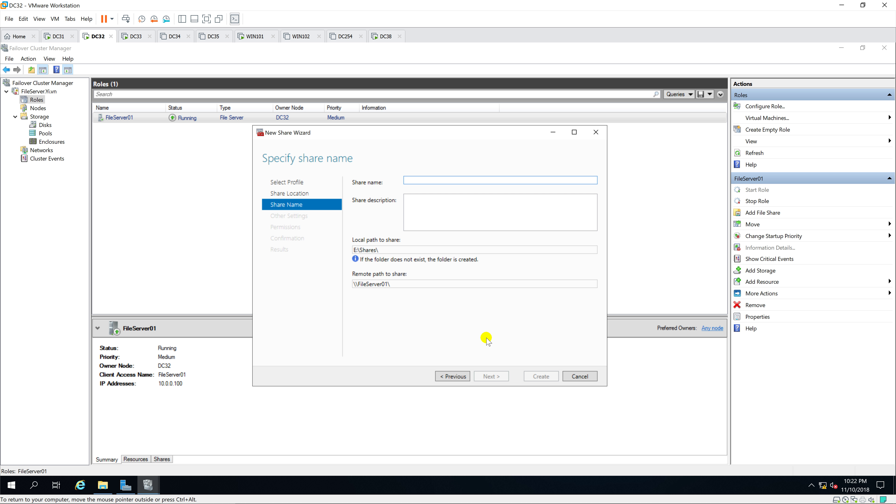
Name the share DATA, enable access-based enumeration, keep default permissions, and create it.
type("DATA")
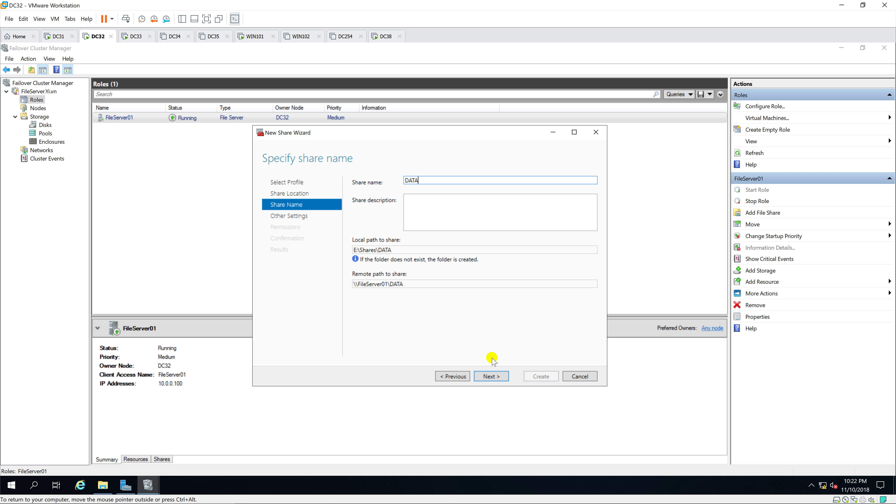
left_click(490, 376)
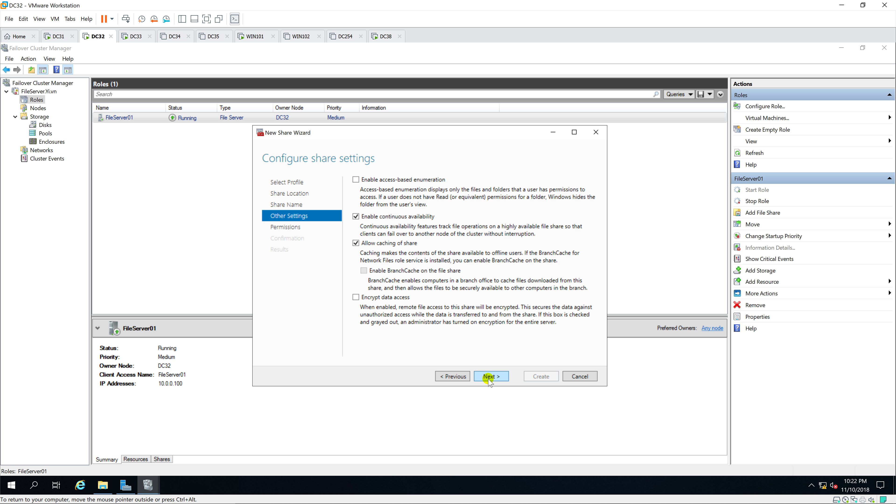
left_click(355, 180)
left_click(496, 377)
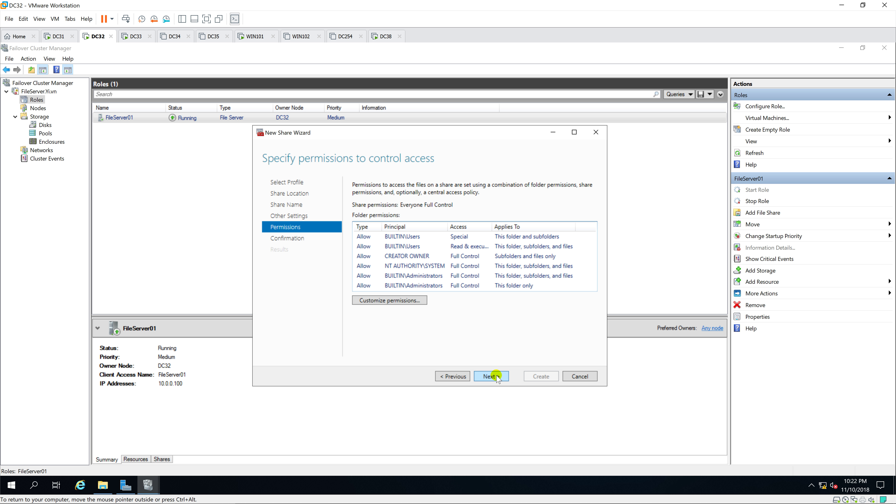
left_click(495, 376)
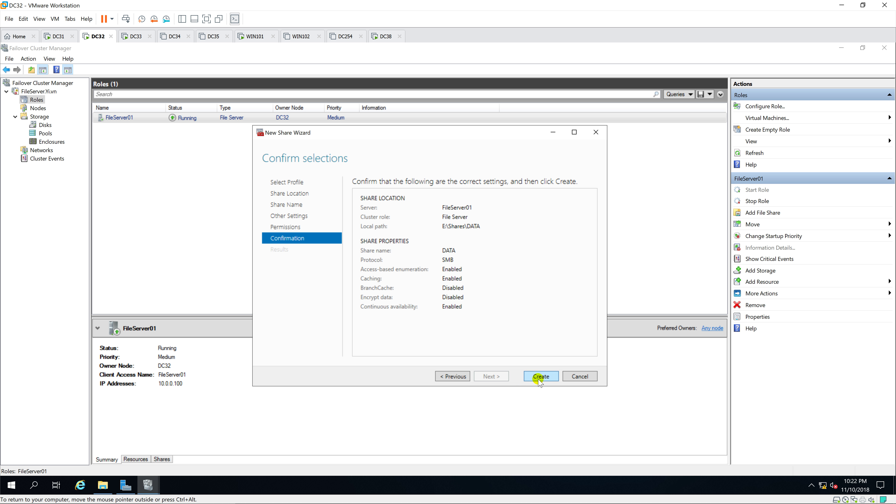
left_click(541, 377)
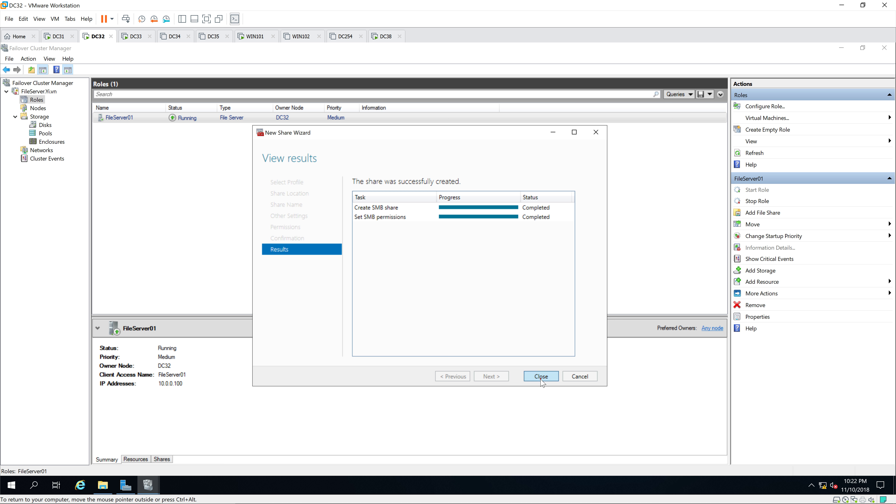
left_click(541, 376)
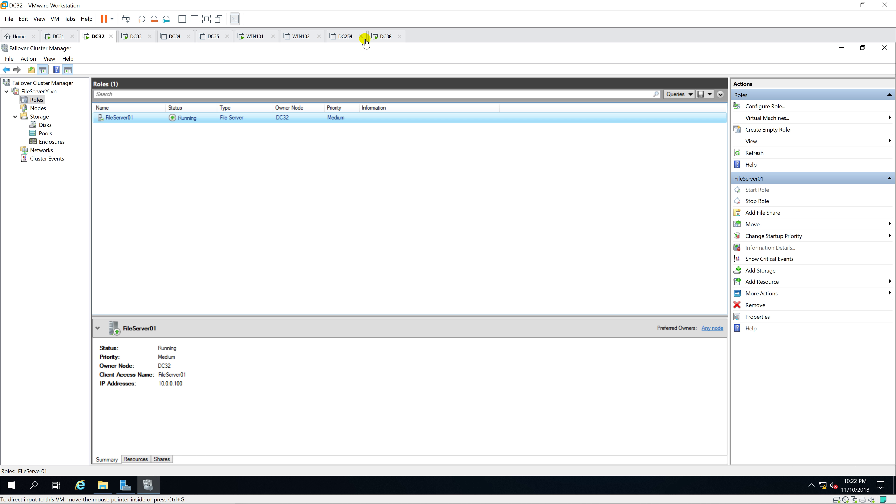
Sign in to the WIN101 client with the account password.
left_click(254, 36)
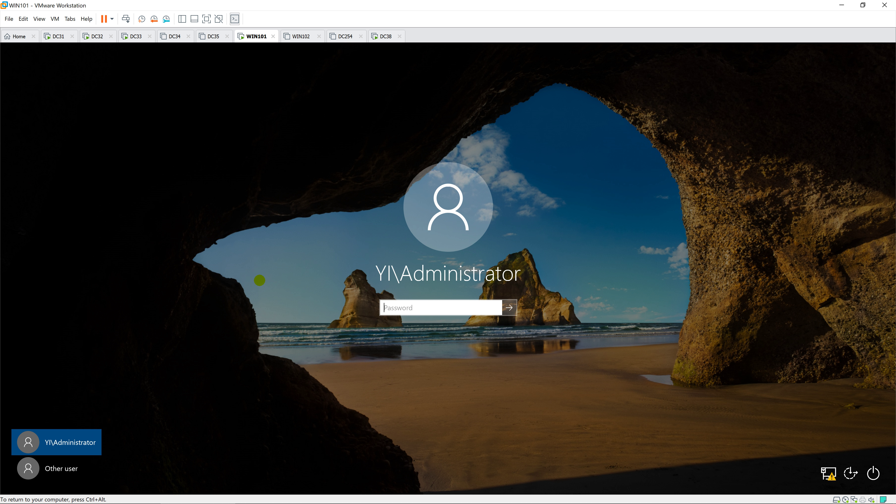
type("P")
key("Return")
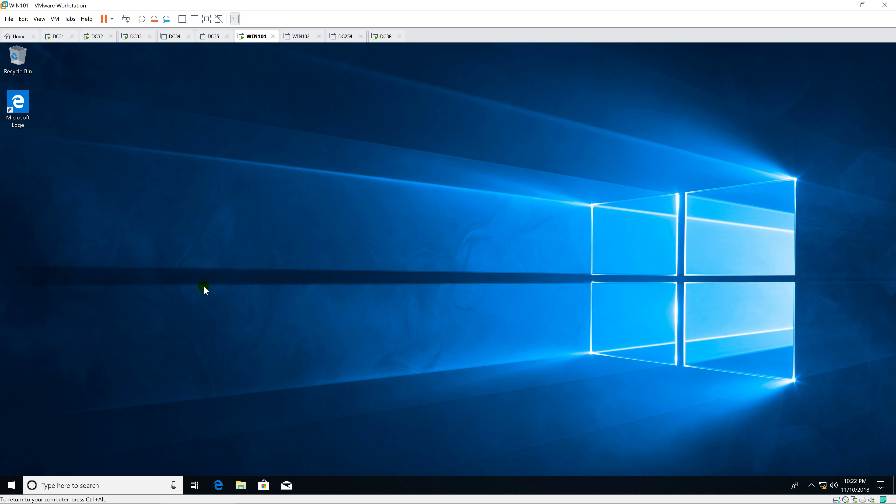
Open the network location \\10.0.0.100 from the Run dialog.
right_click(10, 486)
left_click(54, 440)
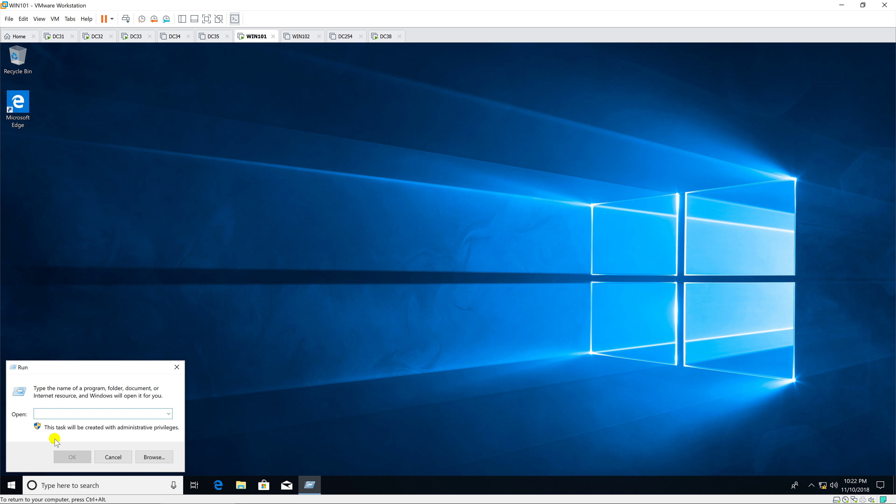
type("\\\\")
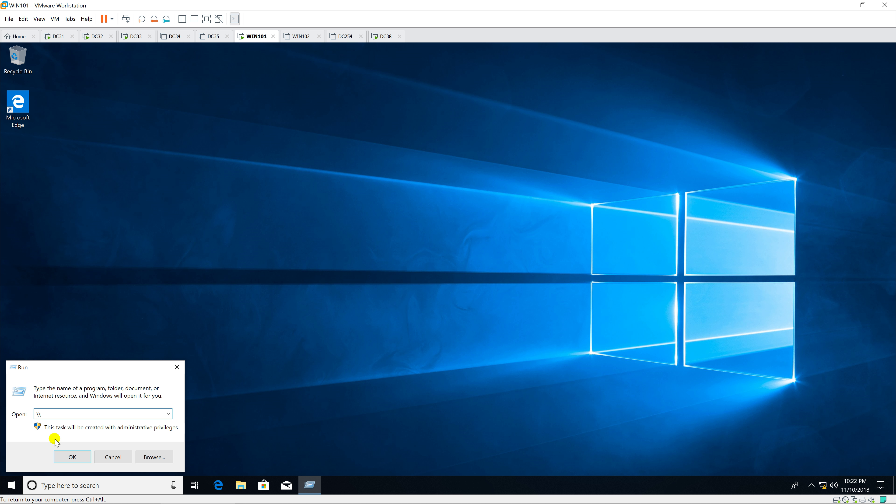
type("10.0.0")
type(".254")
key("Return")
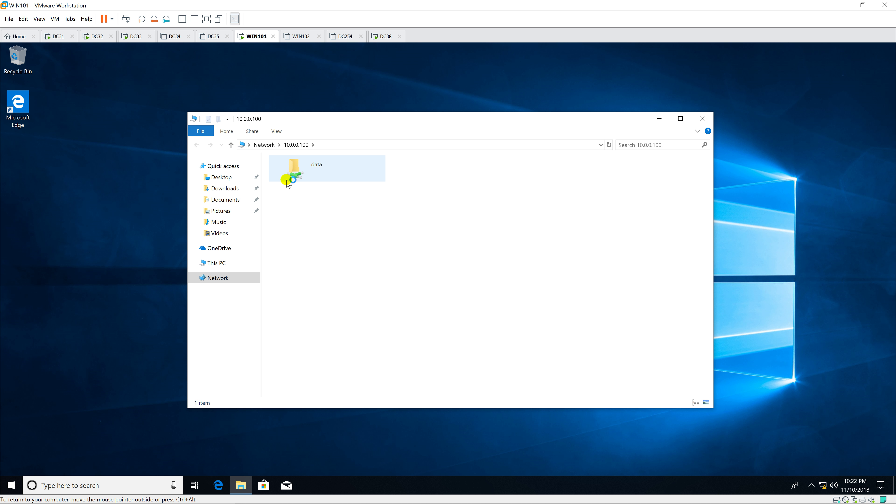
Create an empty text document named Report inside the data share and open it.
left_click(320, 166)
double_click(320, 166)
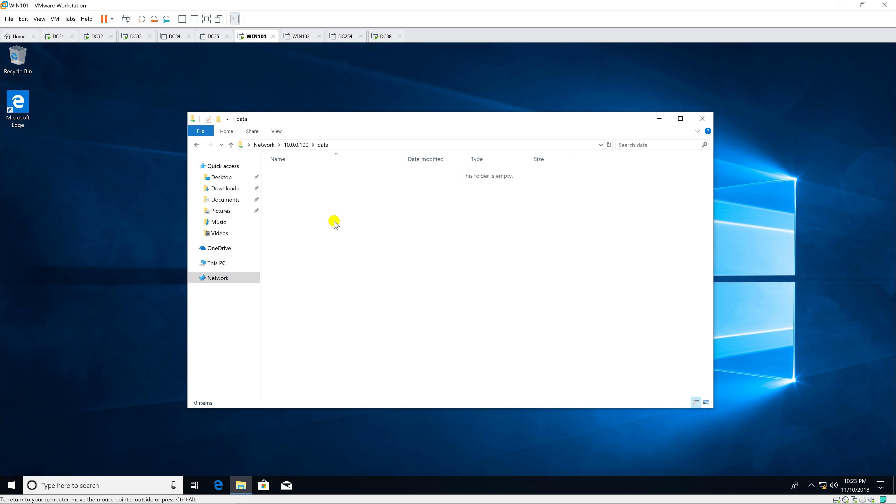
left_click(321, 215)
right_click(320, 216)
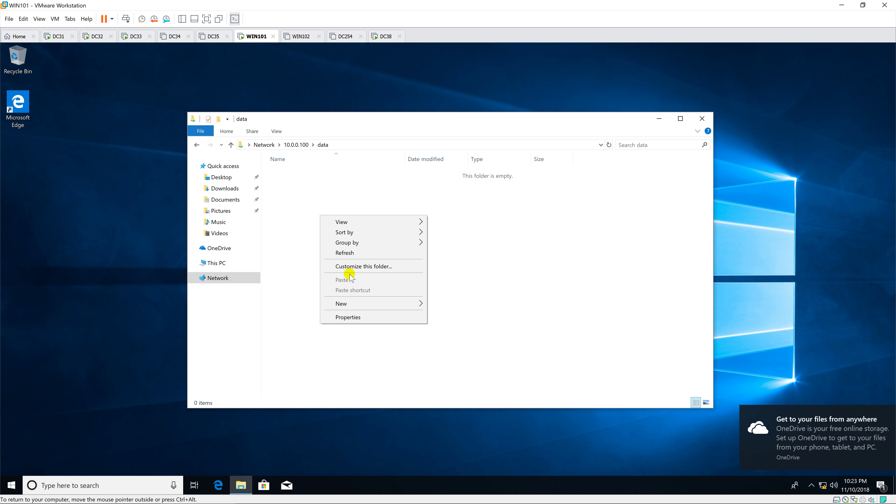
mouse_move(373, 304)
left_click(455, 388)
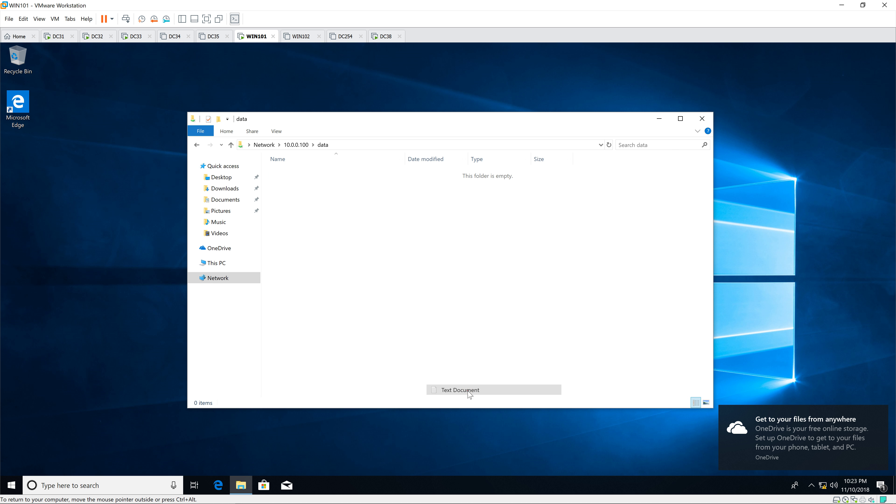
type("Re")
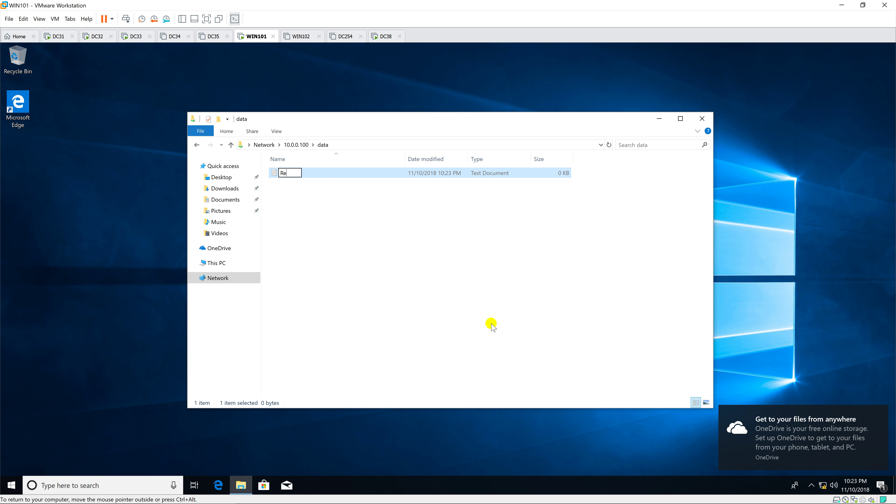
type("port")
key("Return")
key("Return")
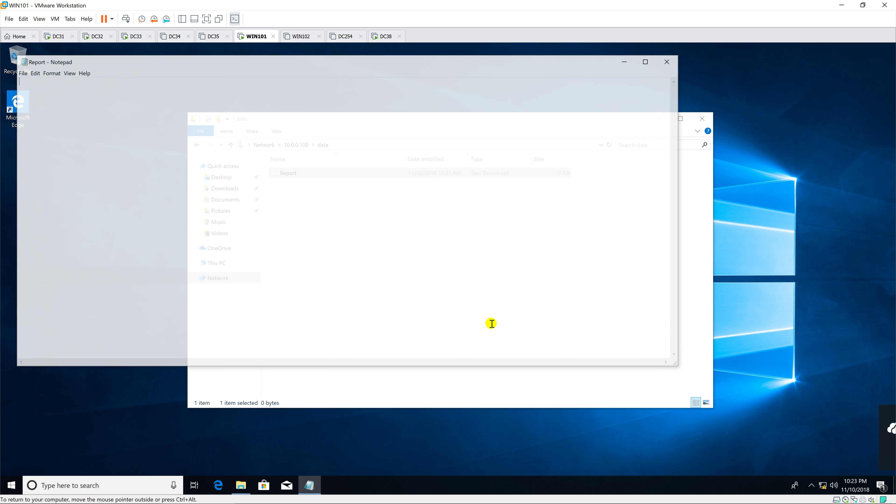
Save and close the Report document, then select the file to confirm its 19-byte size.
left_click_drag(418, 63, 529, 104)
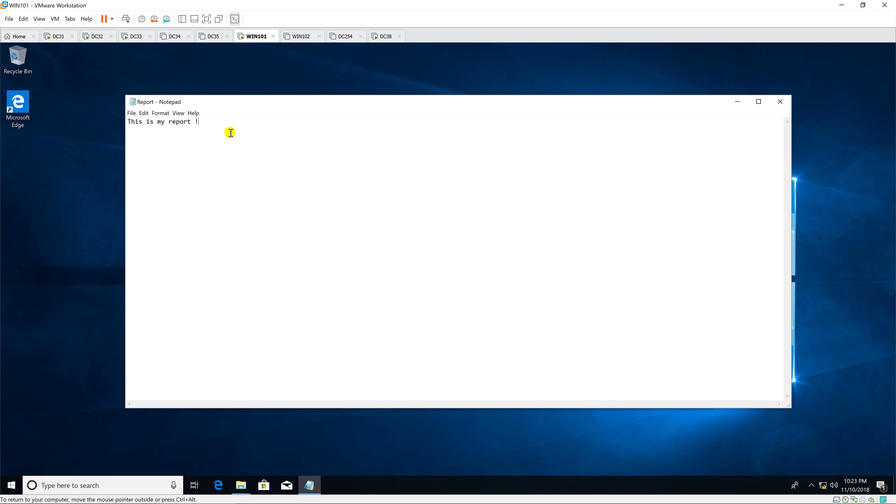
left_click(136, 116)
left_click(154, 137)
left_click(779, 102)
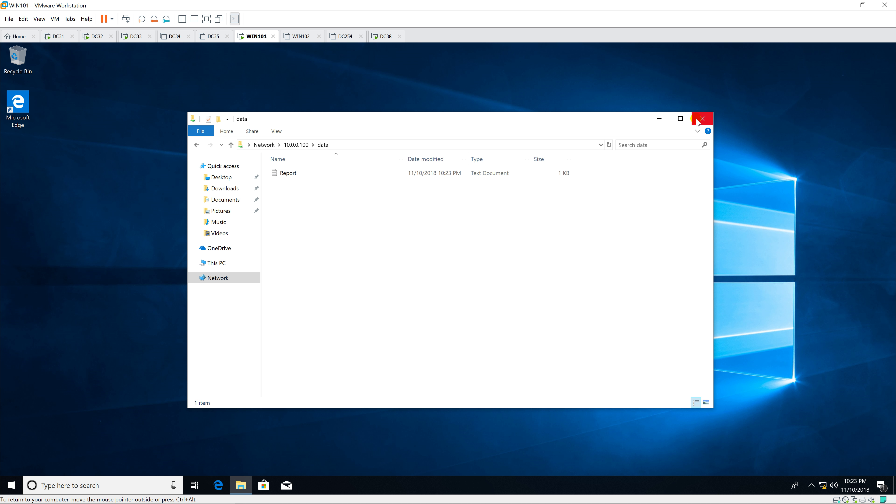
left_click(345, 174)
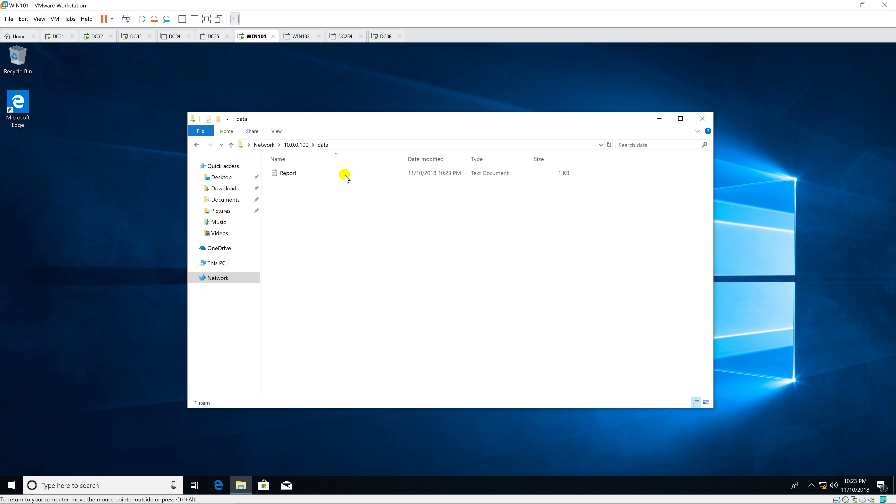
On DC32, review the nodes and confirm Cluster Disks 1 and 2 are online under DC32.
left_click(99, 38)
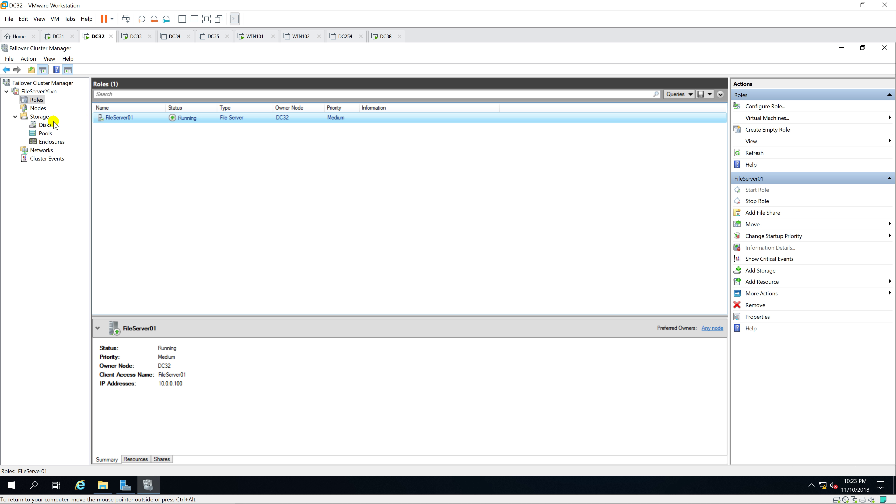
left_click(37, 107)
left_click(177, 128)
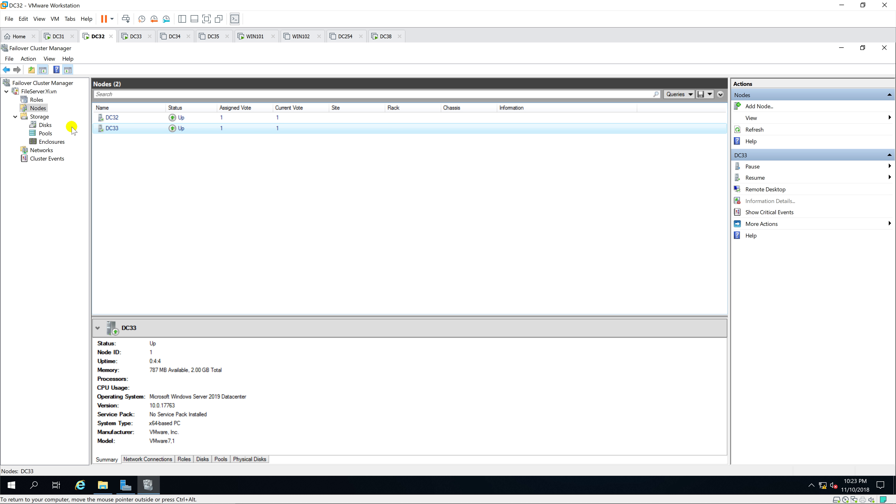
left_click(45, 125)
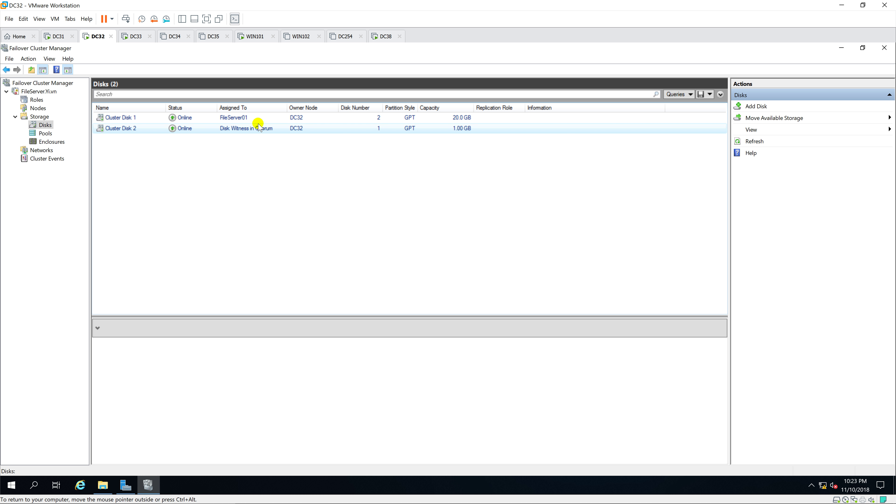
left_click(261, 117)
left_click(260, 128)
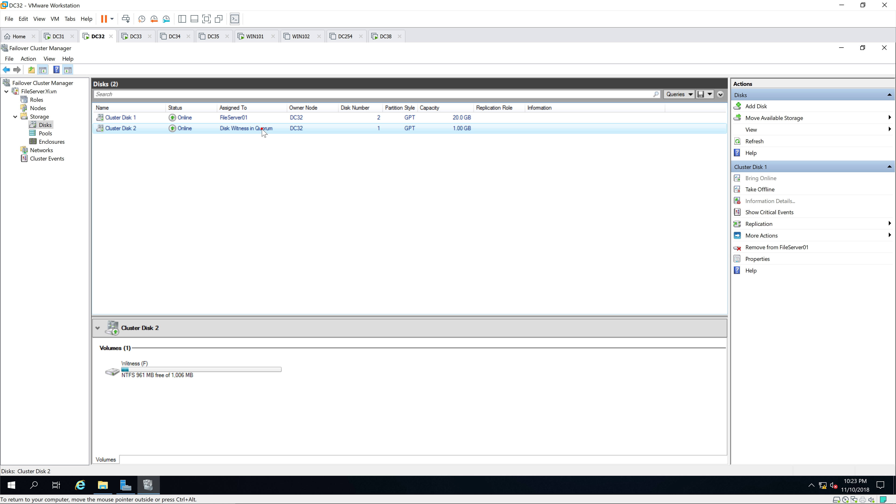
left_click(264, 152)
left_click(274, 117)
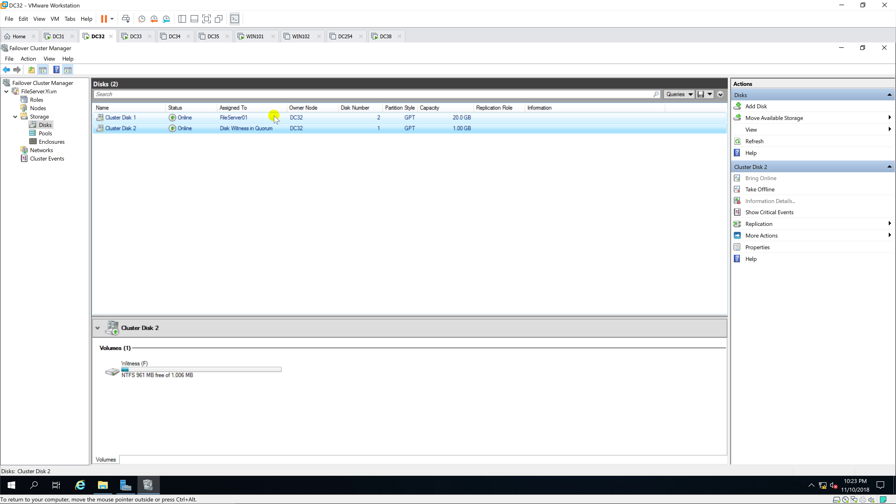
left_click(309, 117)
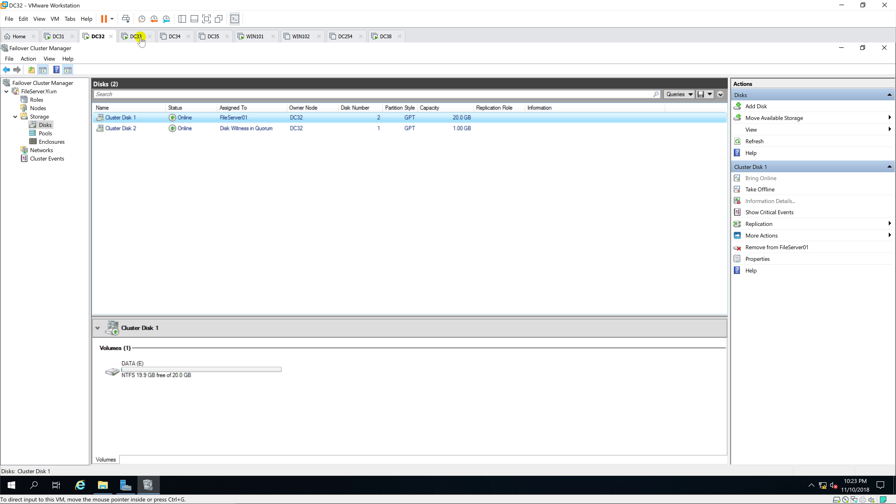
On DC33, launch Failover Cluster Manager from Server Manager Tools, dismissing the Admin Center prompt.
left_click(135, 36)
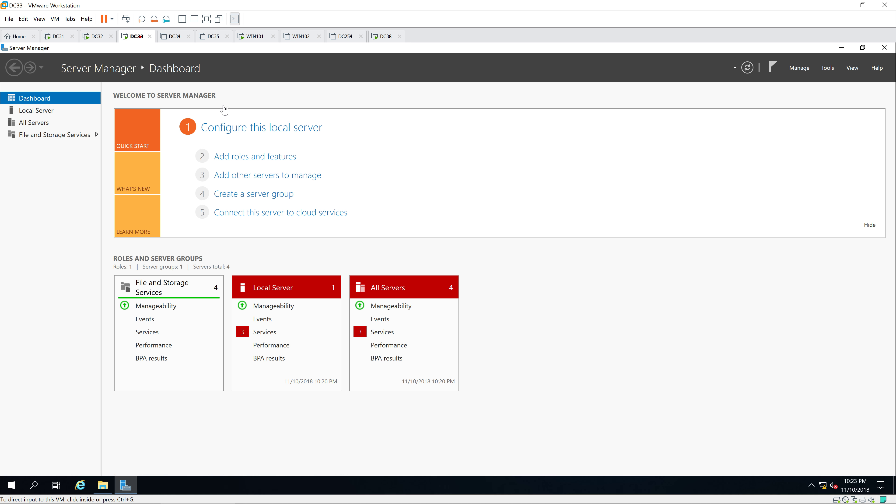
left_click(825, 69)
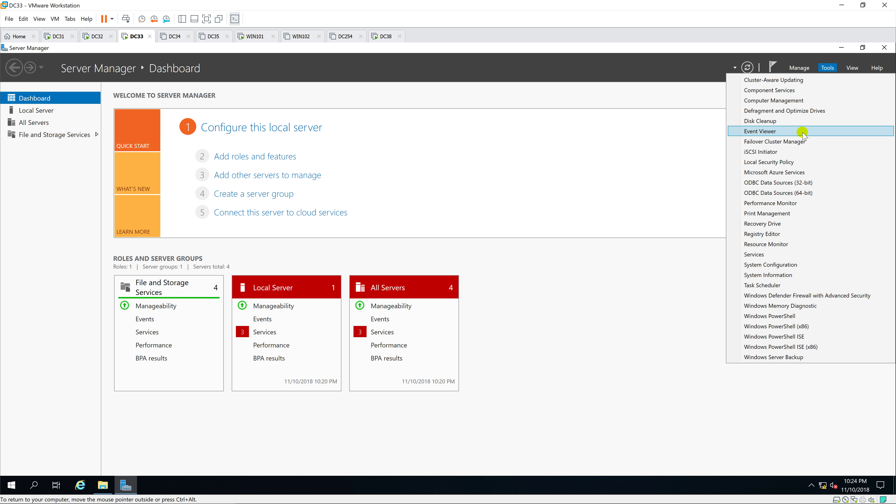
left_click(791, 151)
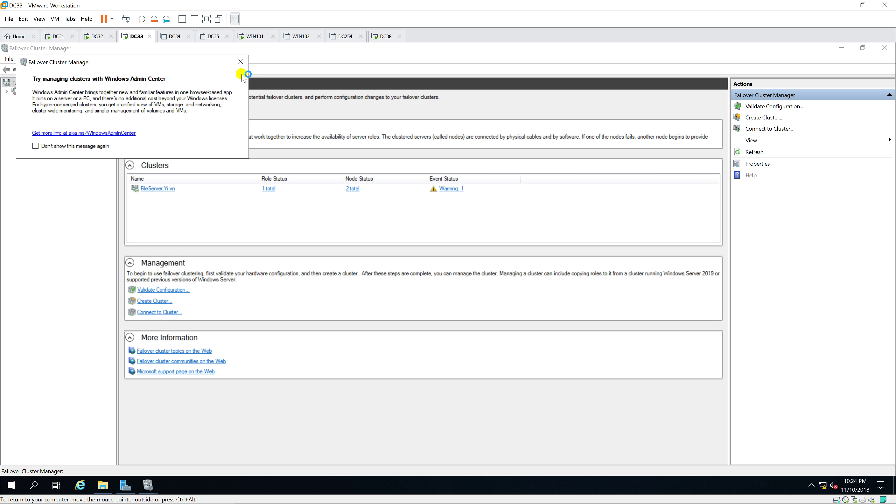
left_click(241, 62)
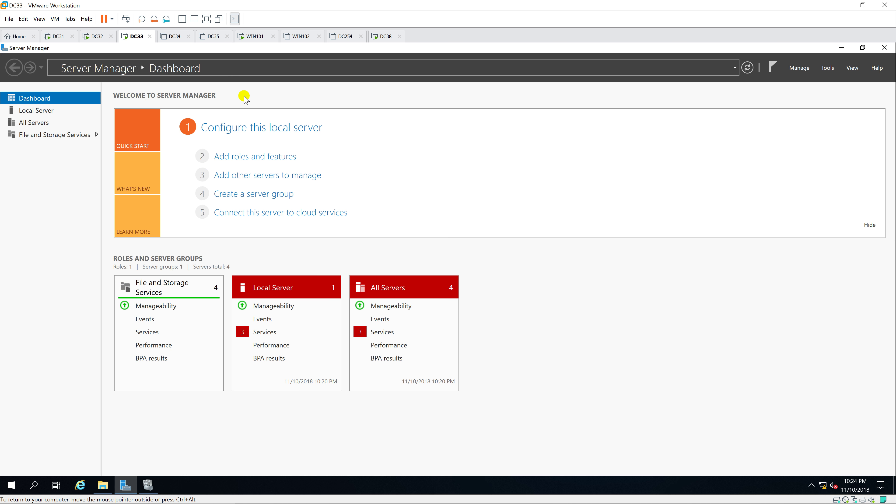
left_click(149, 486)
Review the FileServer.Yi.vn roles, nodes and disks, confirming DC32 owns FileServer01.
left_click(6, 92)
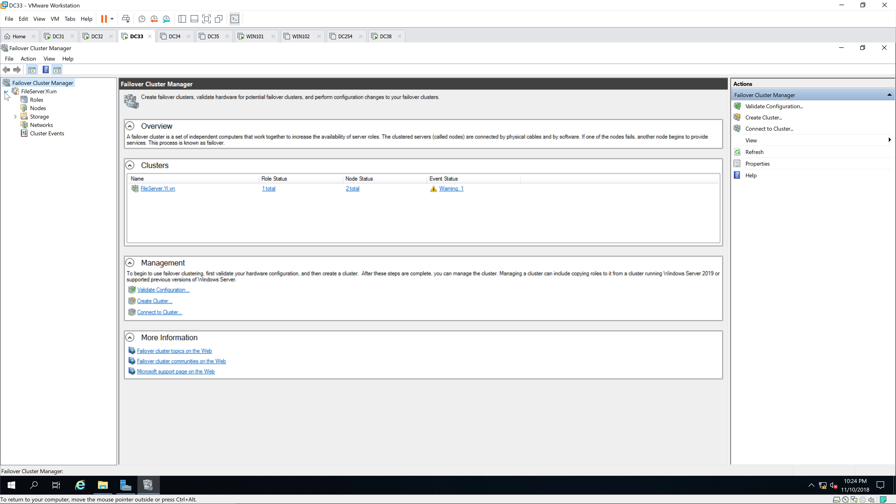
left_click(35, 100)
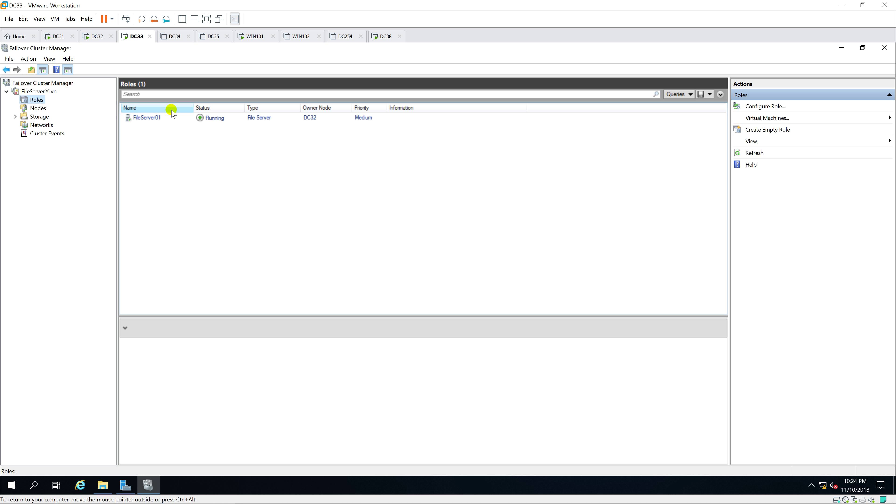
left_click(173, 114)
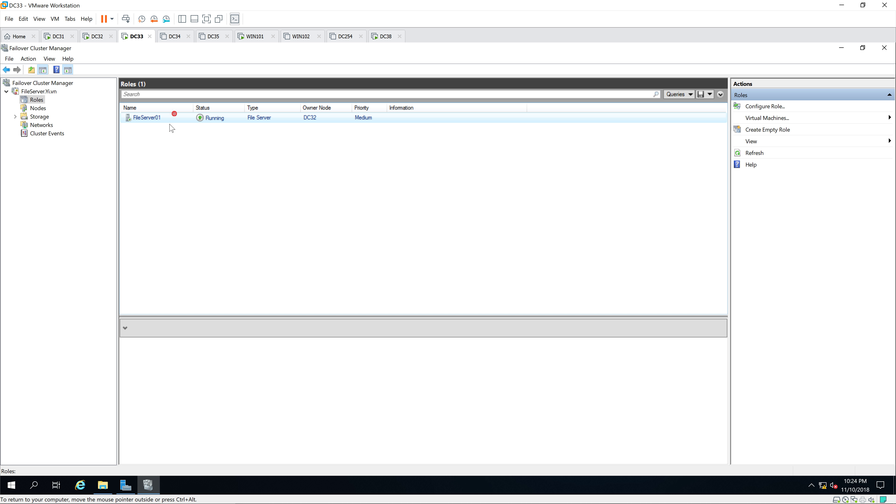
left_click(41, 108)
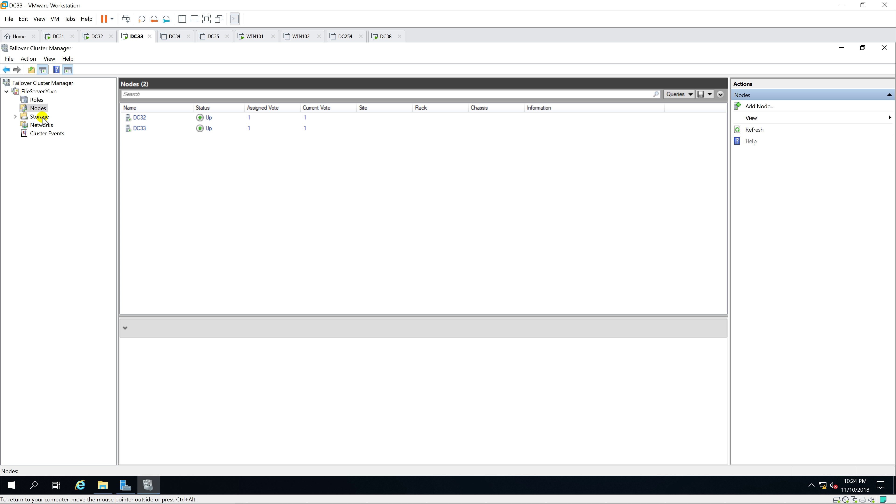
left_click(15, 117)
left_click(40, 118)
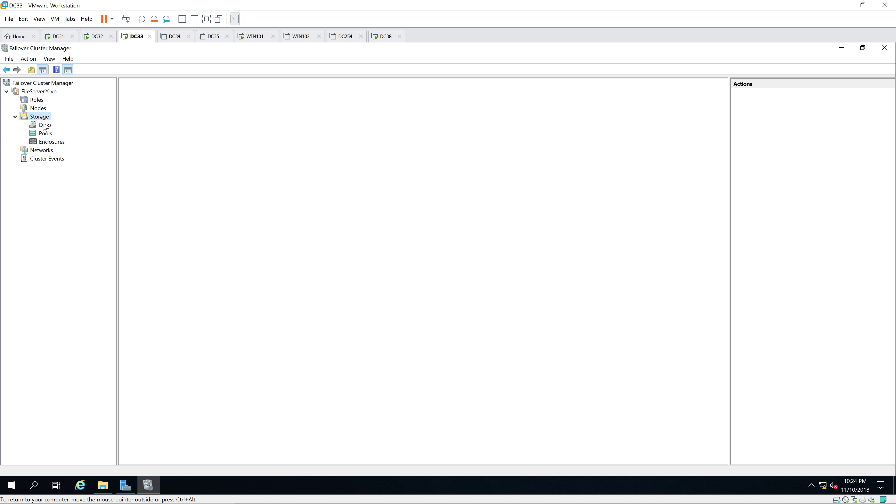
left_click(44, 125)
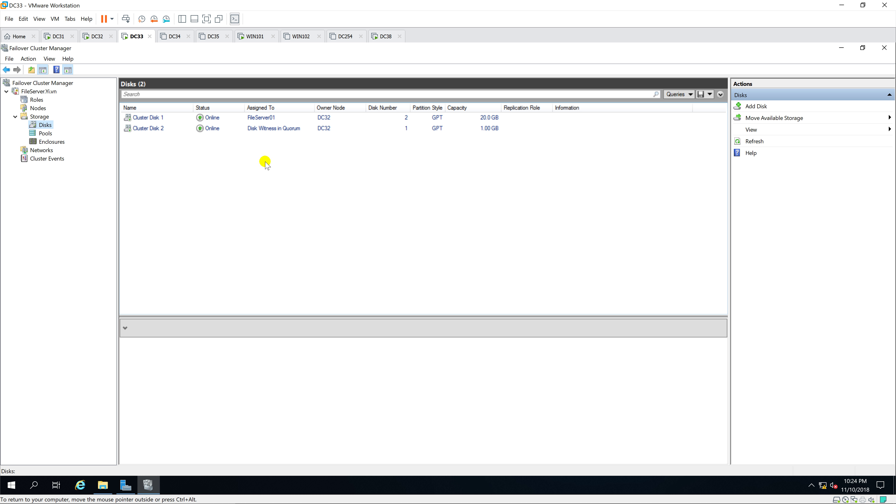
Recheck the cluster nodes and disks, then open File Explorer at This PC.
left_click(38, 109)
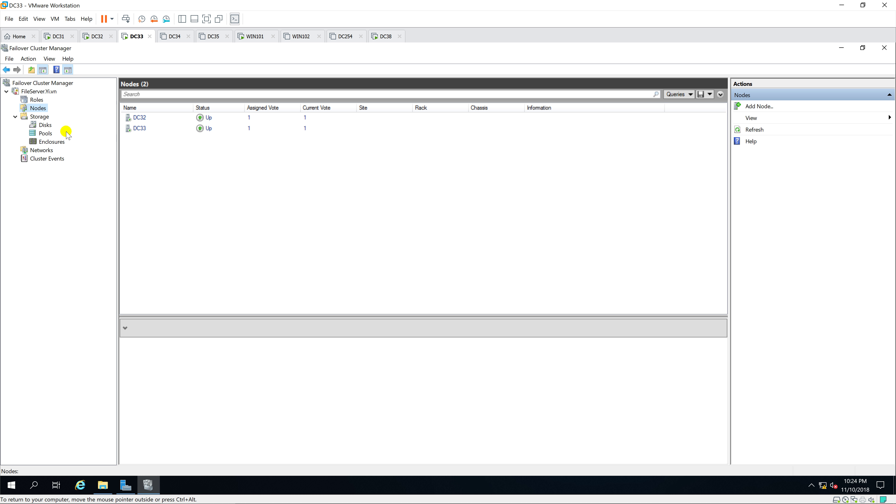
left_click(45, 124)
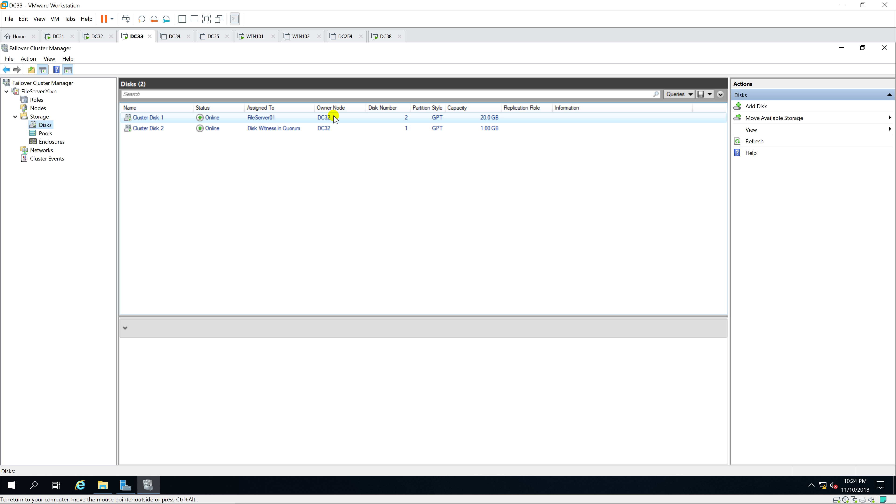
left_click(38, 108)
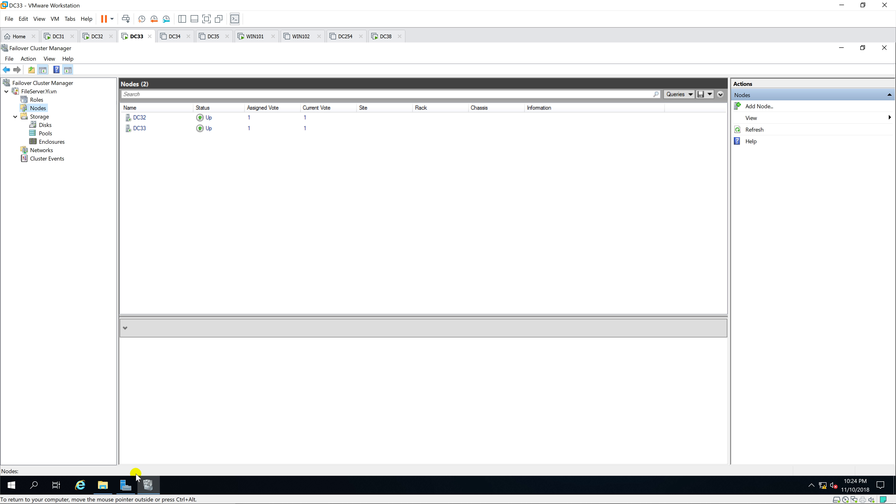
left_click(103, 486)
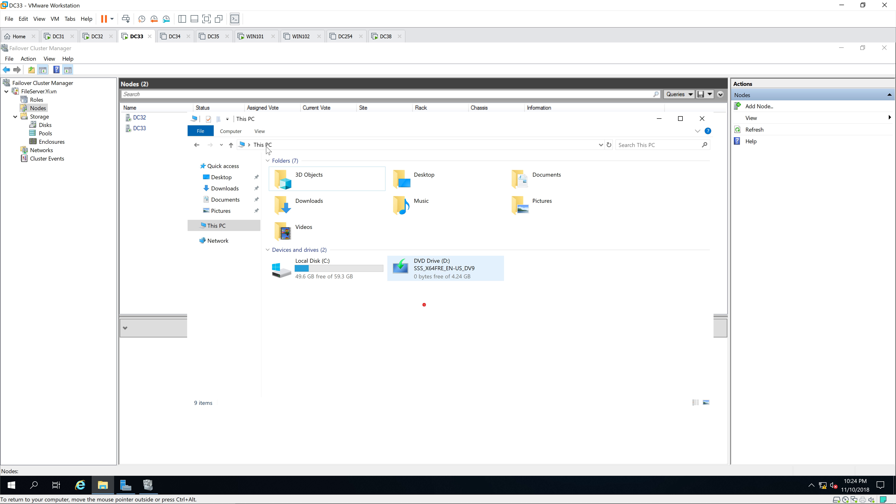
On DC32, close Failover Cluster Manager, Server Manager and the This PC window.
left_click(99, 37)
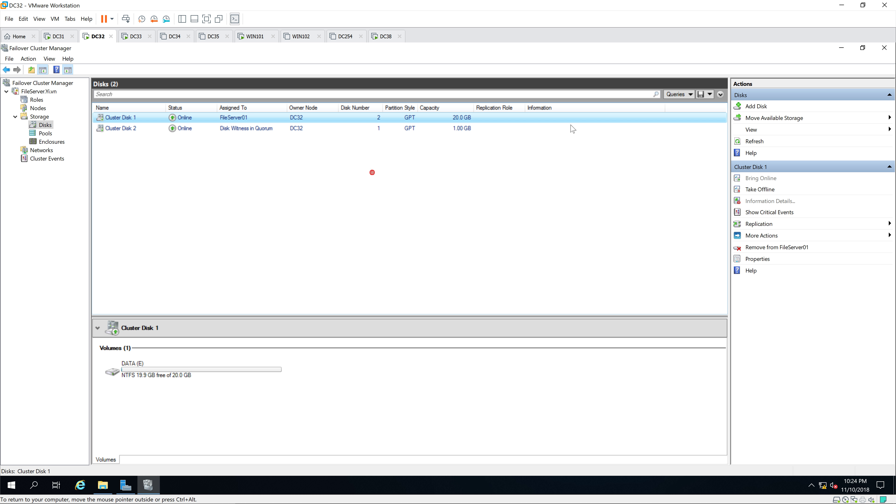
left_click(884, 47)
left_click(883, 48)
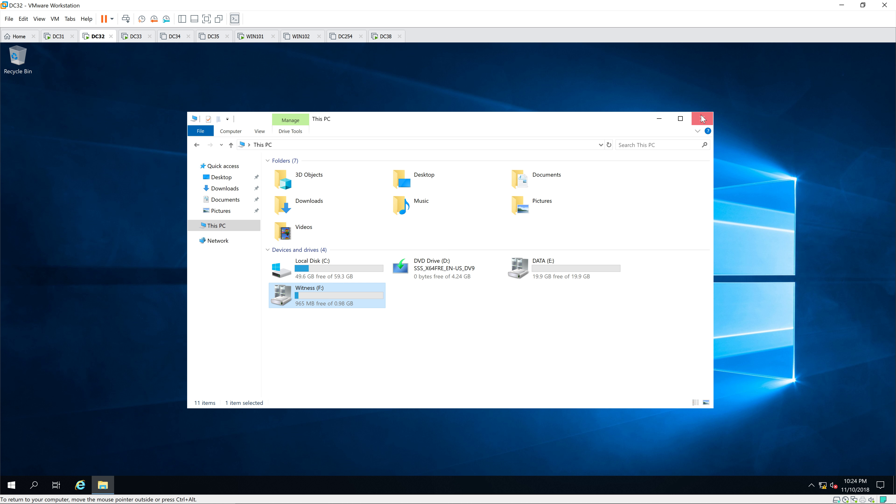
left_click_drag(599, 253, 383, 285)
left_click(554, 264)
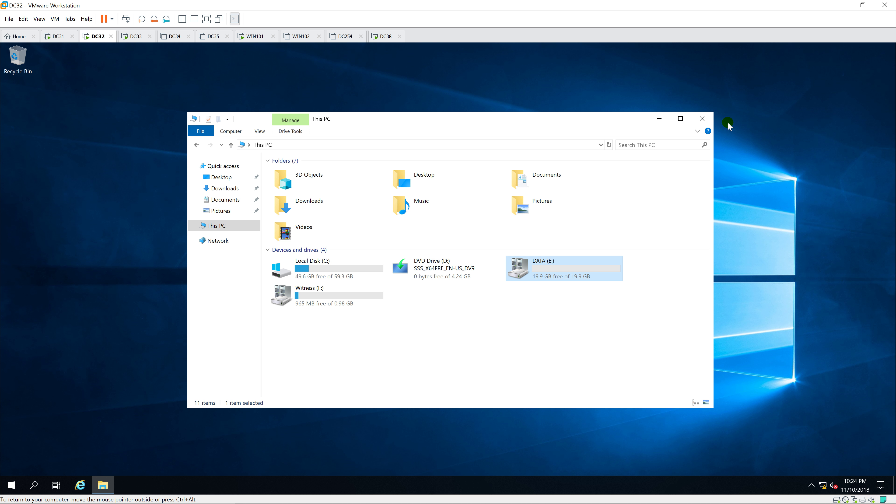
left_click(702, 118)
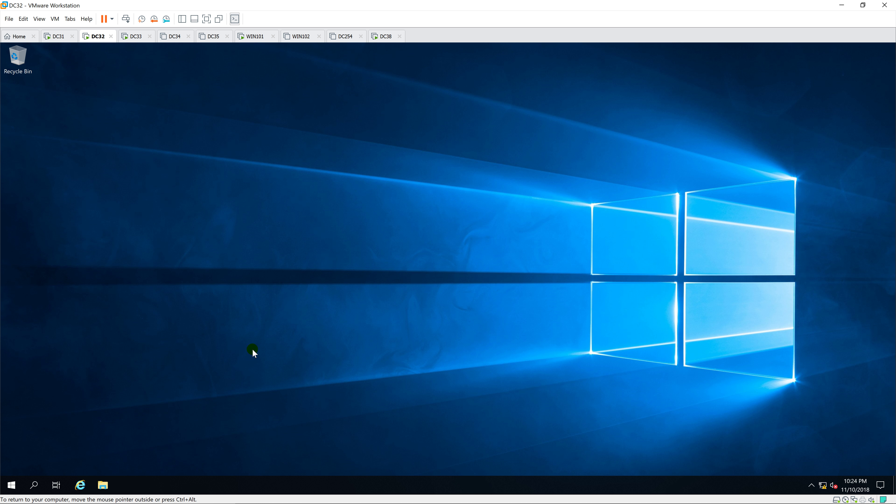
Shut down DC32 with the default reason and release input from the VM.
right_click(11, 484)
mouse_move(138, 457)
left_click(175, 440)
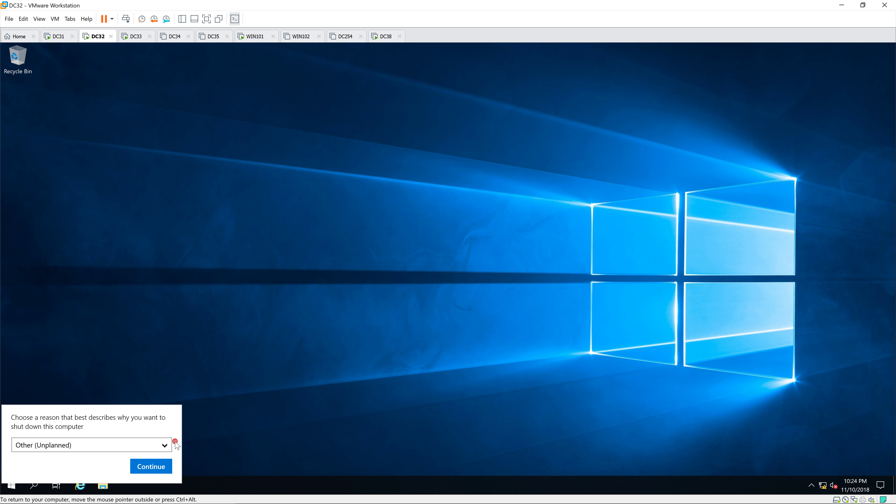
left_click(148, 466)
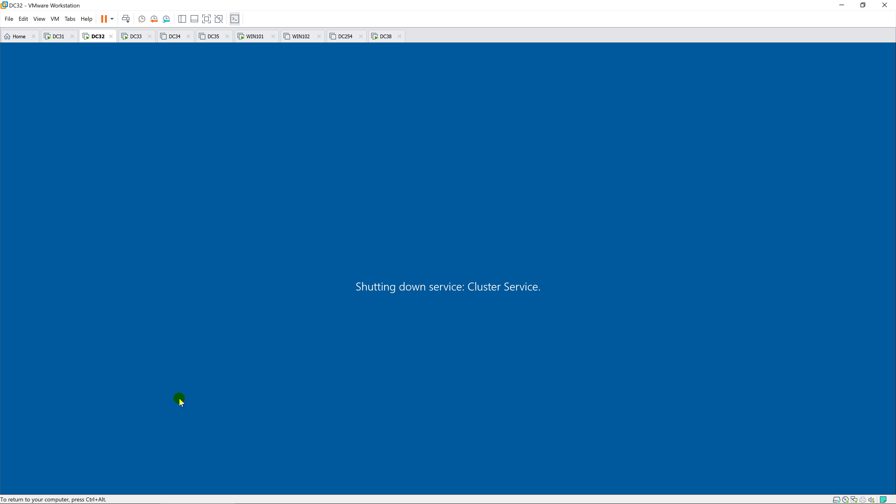
key("ctrl+alt")
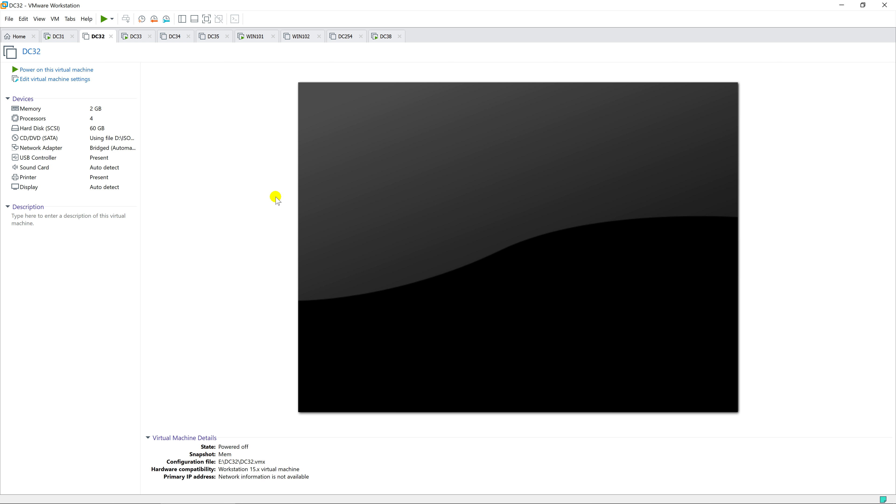
On DC33, check the DATA (E:) and Witness (F:) drives in This PC.
left_click(132, 36)
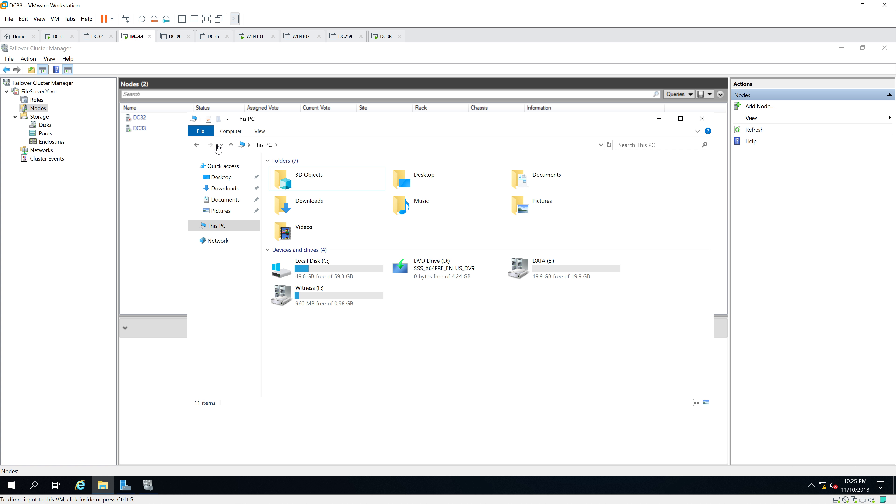
left_click(542, 268)
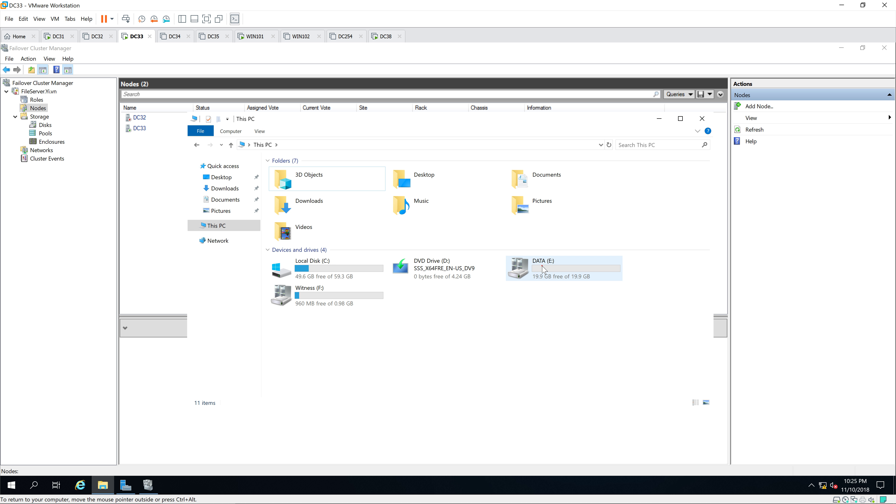
left_click(330, 286)
left_click(555, 280)
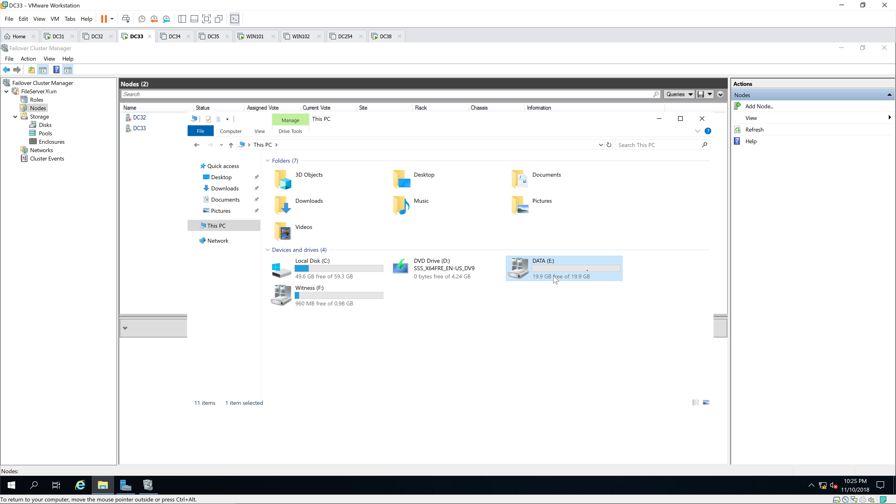
left_click(356, 302)
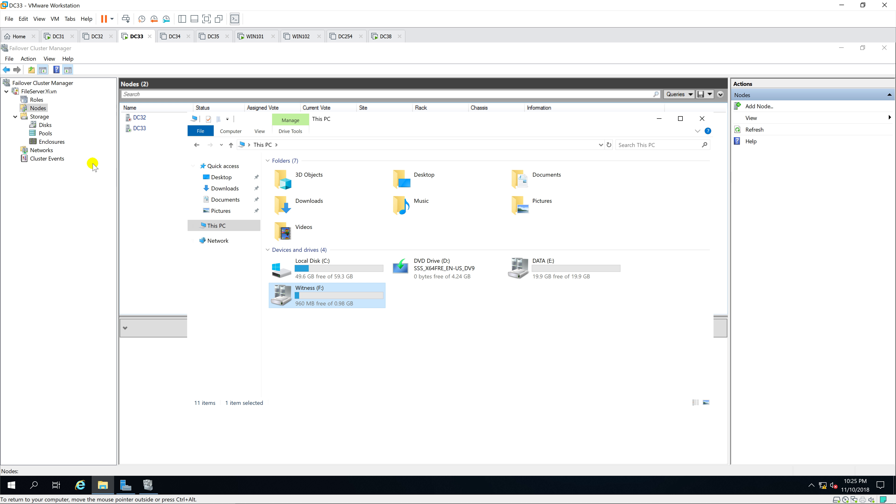
Confirm DC32 is Down and both cluster disks are now owned by DC33.
left_click(42, 110)
left_click(201, 117)
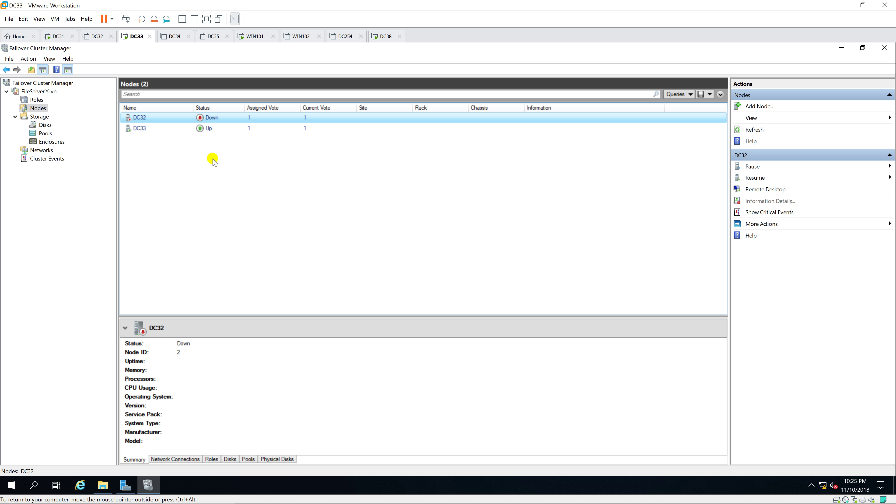
left_click(45, 124)
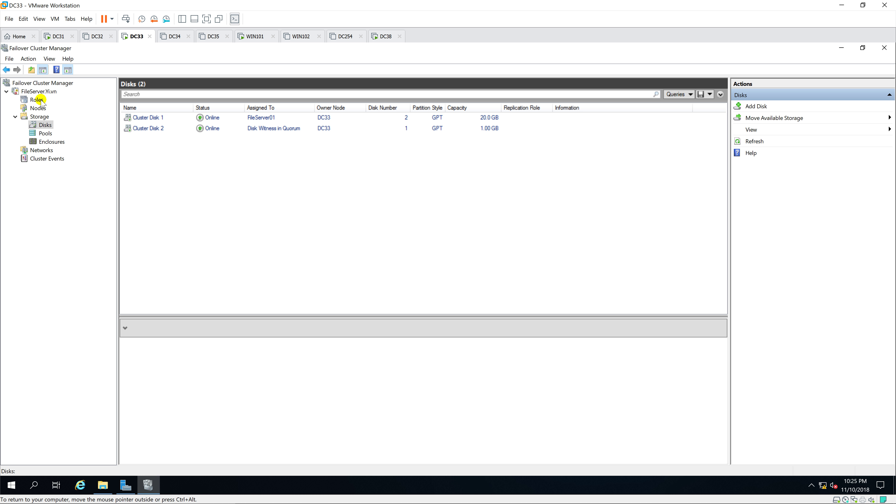
On WIN101, create a new text document named Report01 in the data share.
left_click(252, 36)
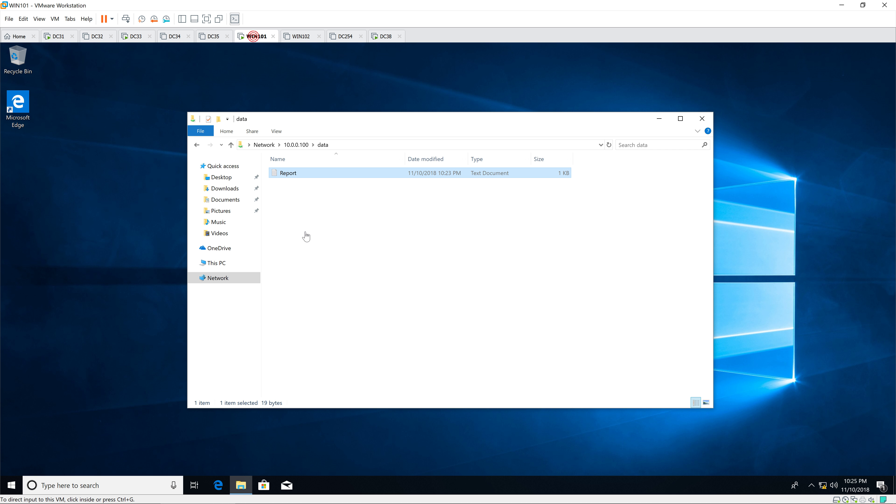
left_click(370, 145)
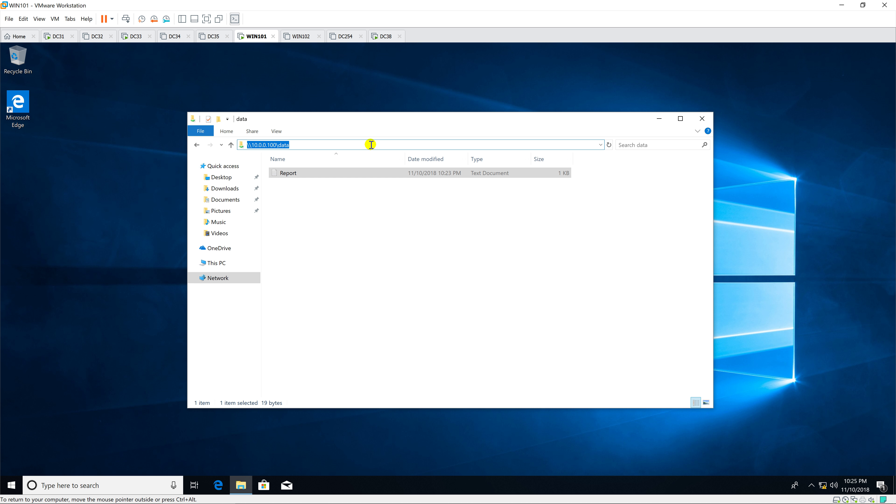
key("Escape")
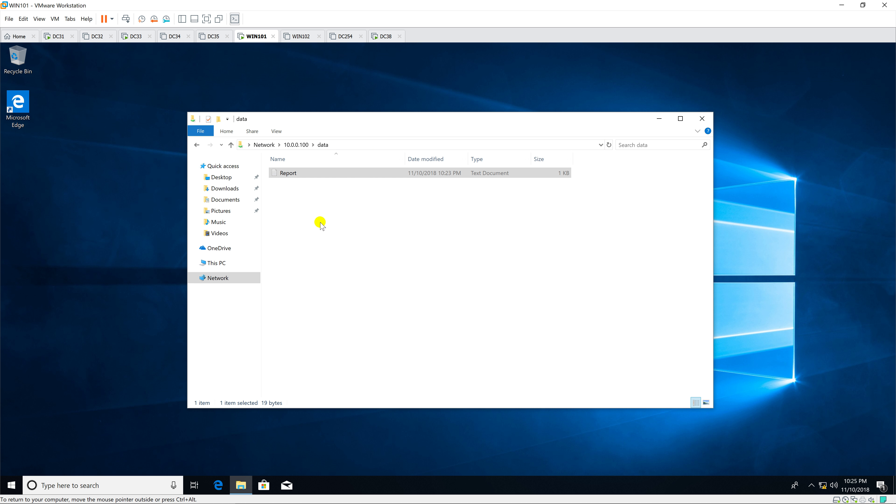
right_click(320, 221)
mouse_move(359, 323)
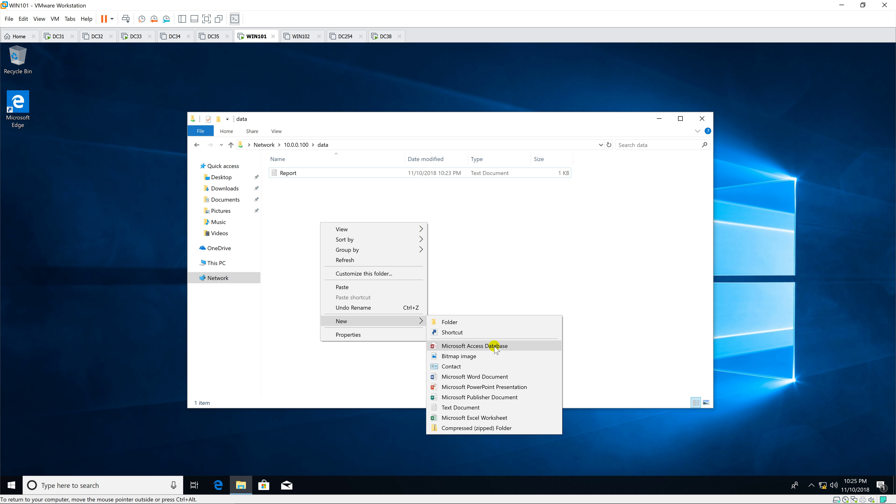
left_click(460, 407)
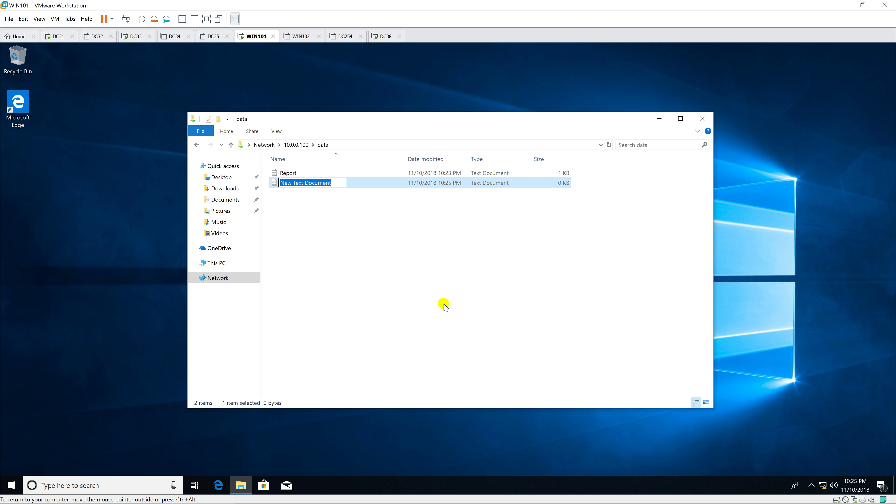
type("Report01")
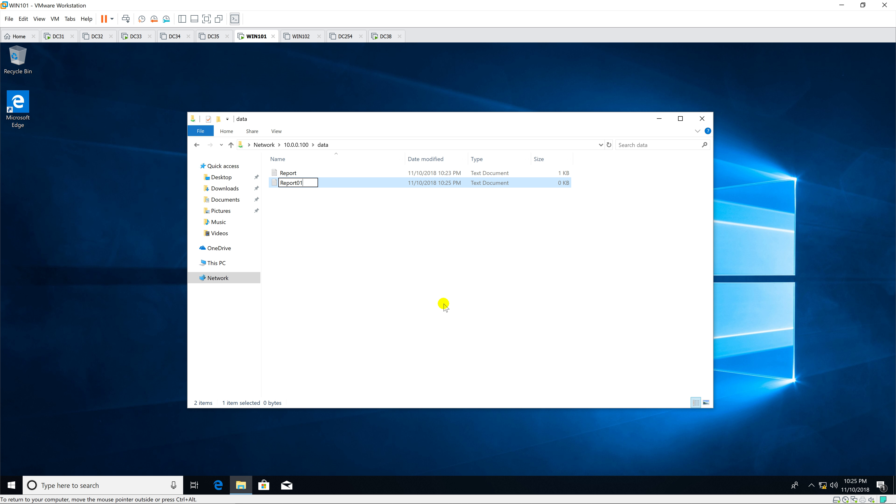
key("Return")
key("Return")
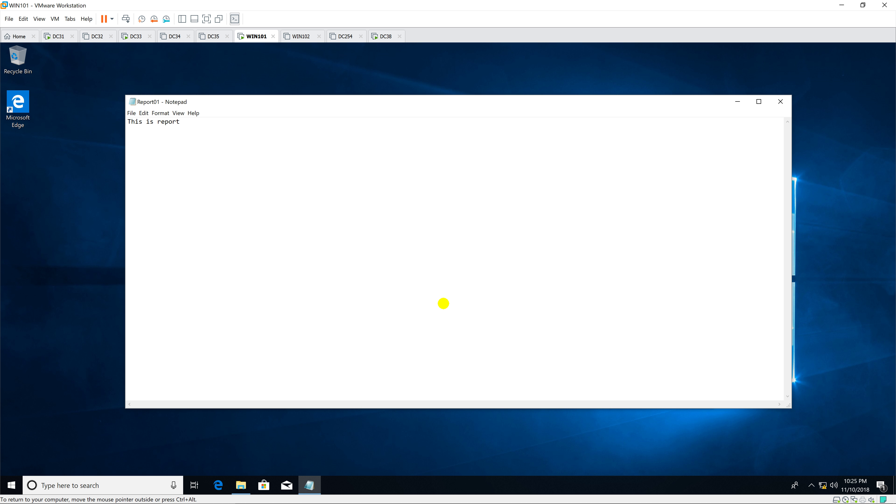
Write "This is report01" into Report01, save it, and close Notepad.
type("This is report01")
left_click(131, 113)
left_click(146, 139)
left_click(780, 102)
Reopen \\10.0.0.100 via Run, open the data share, and check Report01's size.
left_click(700, 114)
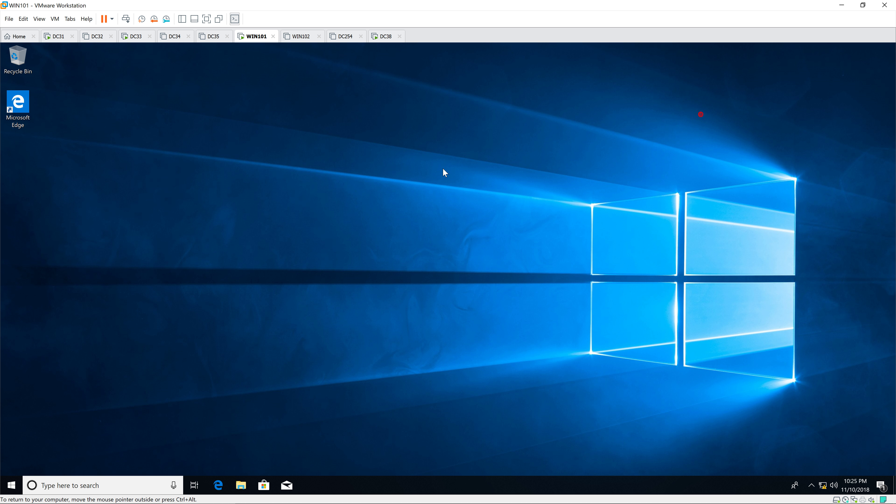
right_click(444, 172)
left_click(426, 197)
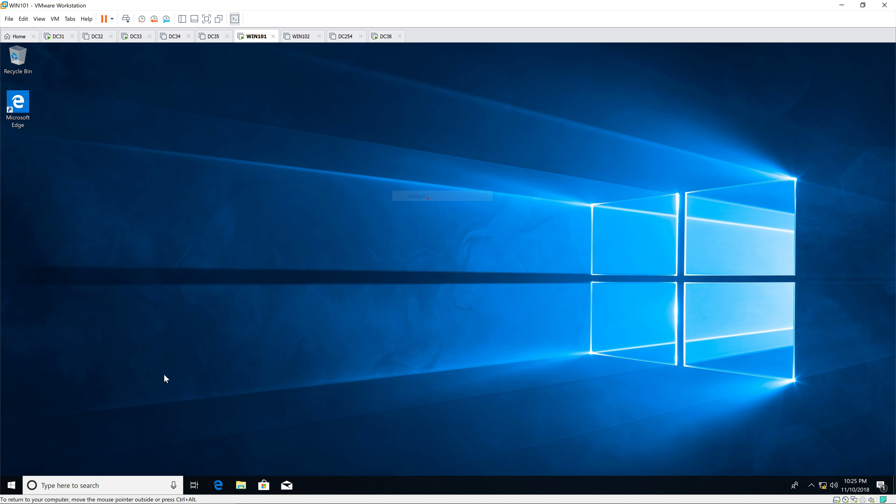
right_click(8, 487)
left_click(64, 441)
left_click(73, 455)
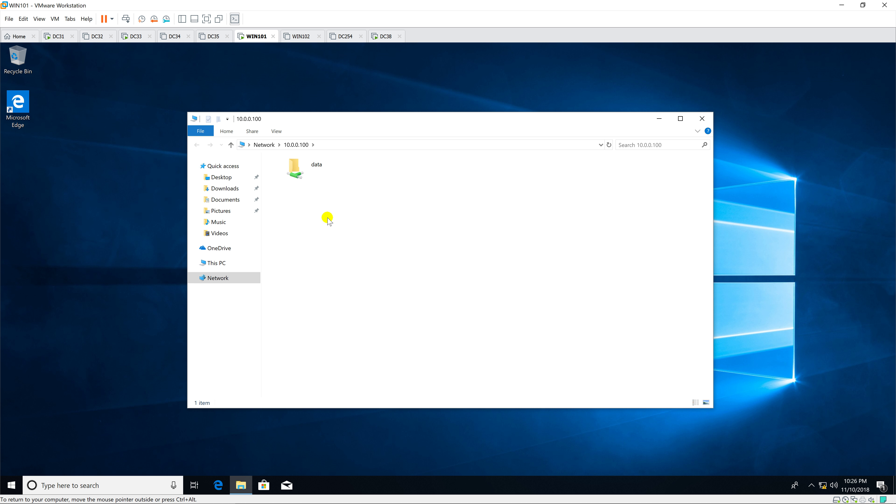
left_click(328, 179)
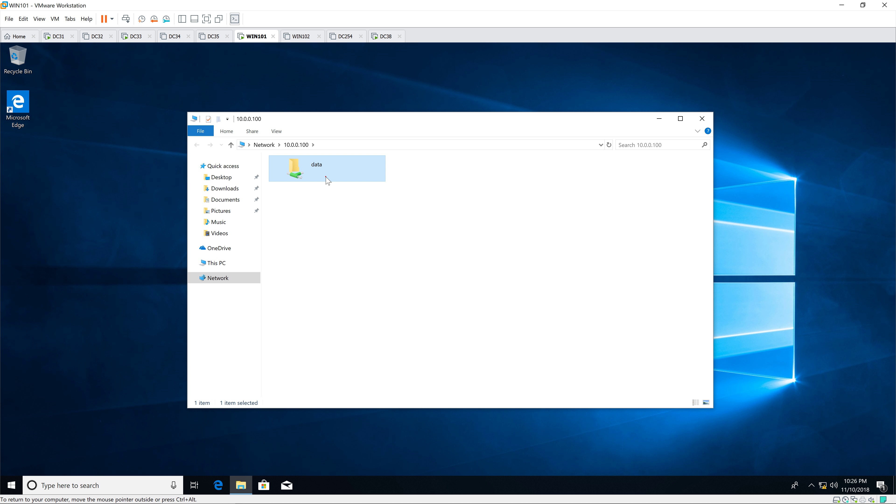
double_click(327, 179)
left_click(318, 185)
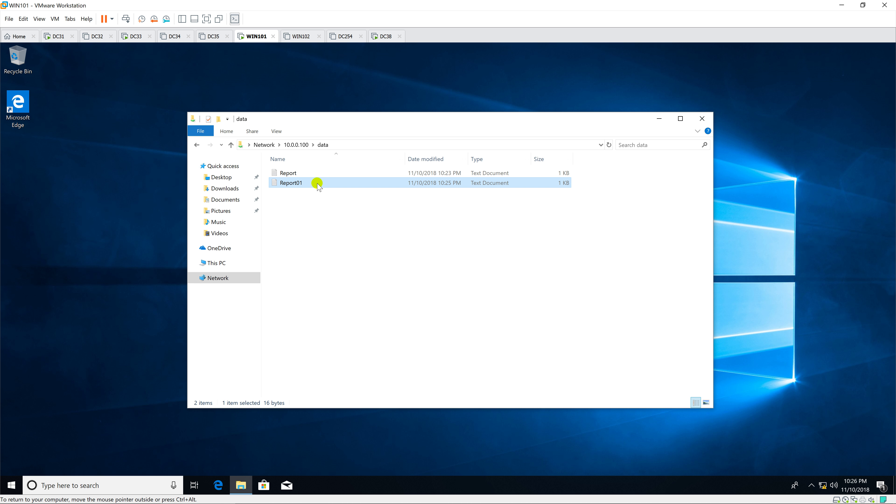